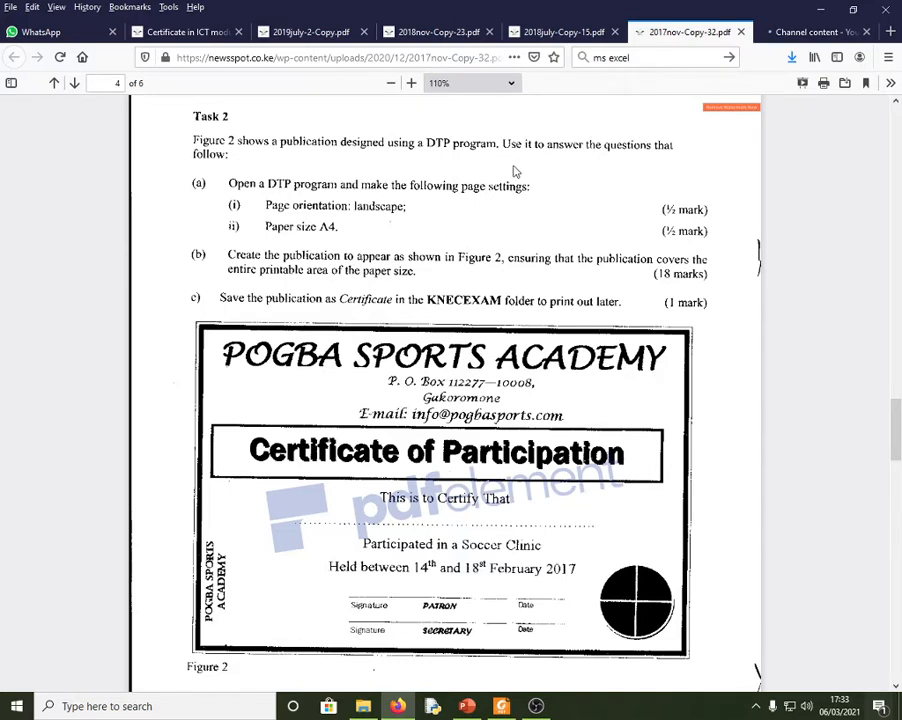
pyautogui.moveTo(898, 440); pyautogui.dragTo(897, 100)
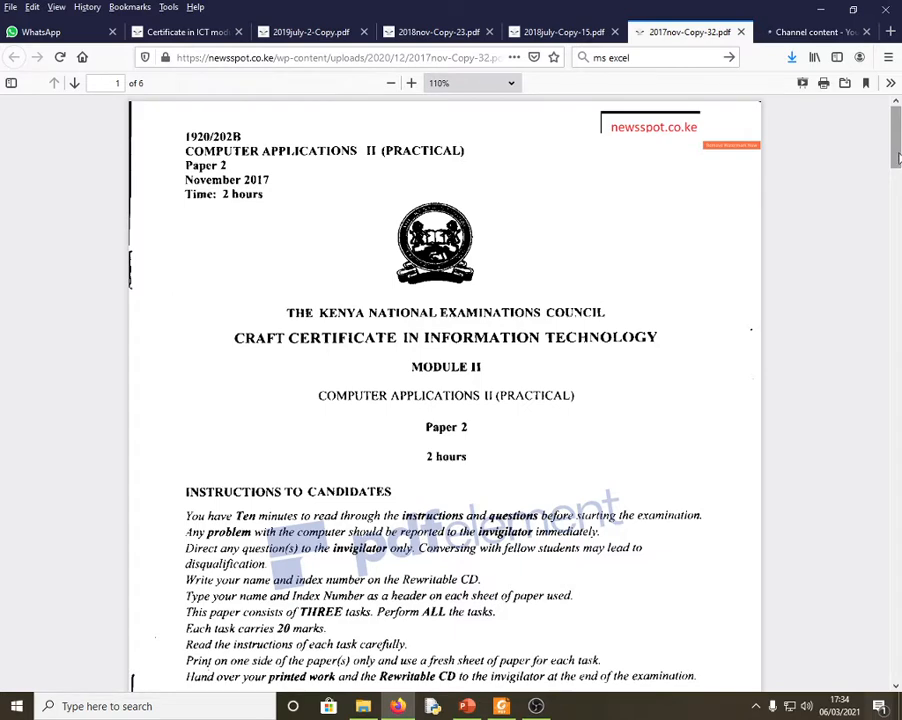
pyautogui.moveTo(897, 158); pyautogui.dragTo(897, 462)
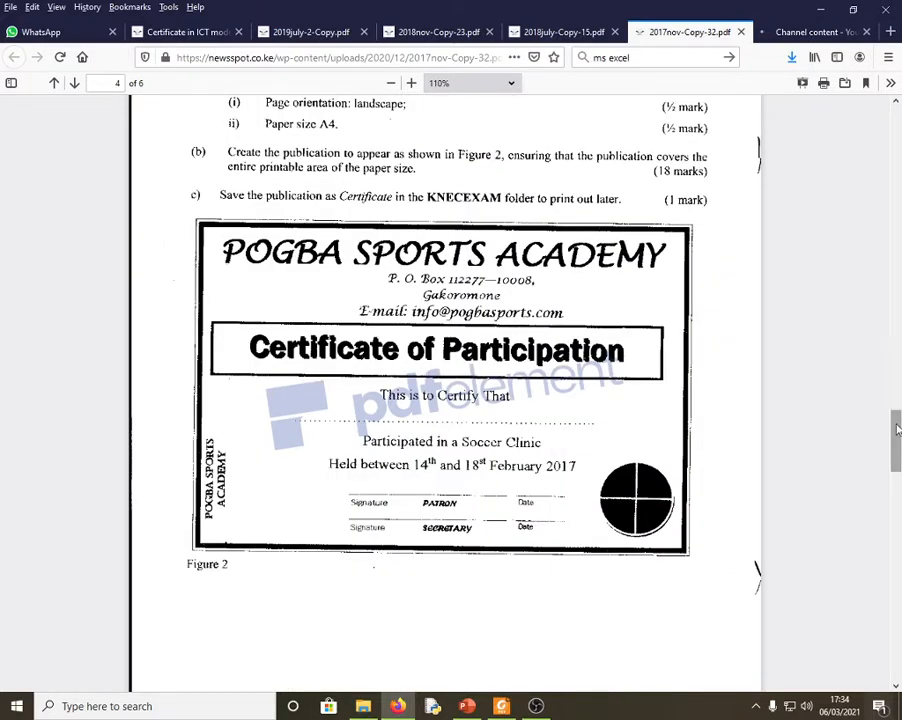
pyautogui.moveTo(897, 428); pyautogui.dragTo(897, 418)
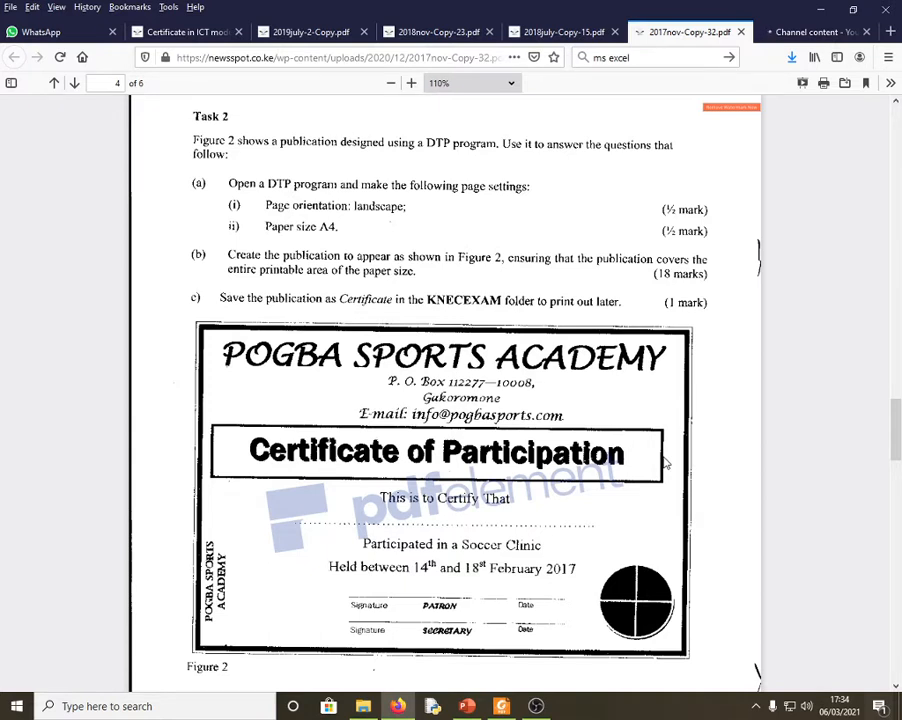
pyautogui.moveTo(893, 423)
pyautogui.mouseDown()
pyautogui.moveTo(897, 280)
pyautogui.moveTo(872, 137)
pyautogui.moveTo(897, 221)
pyautogui.moveTo(897, 440)
pyautogui.moveTo(897, 424)
pyautogui.mouseUp()
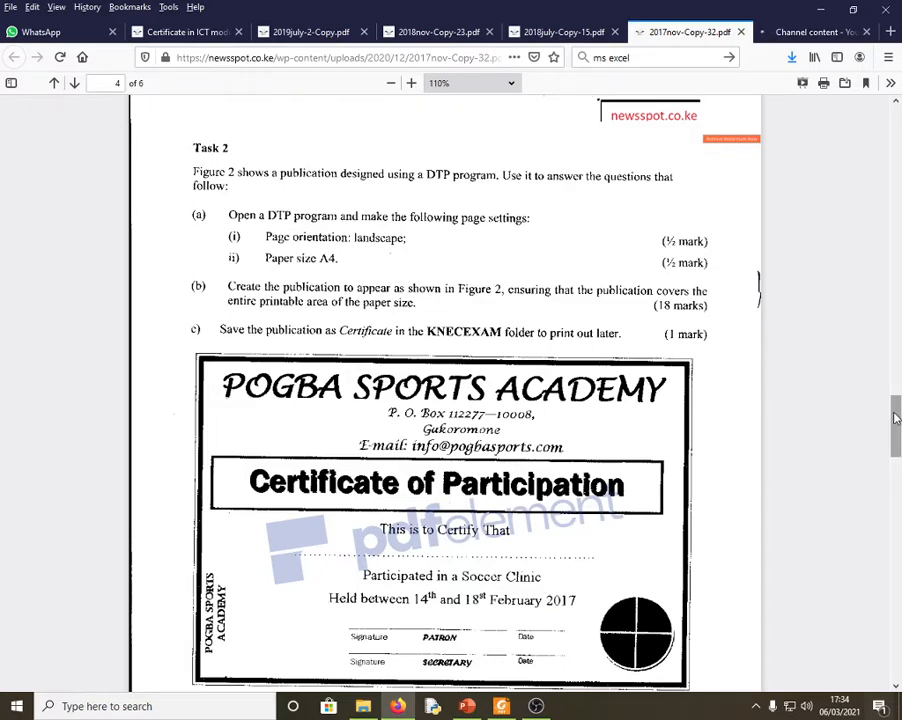
pyautogui.moveTo(897, 419); pyautogui.dragTo(897, 423)
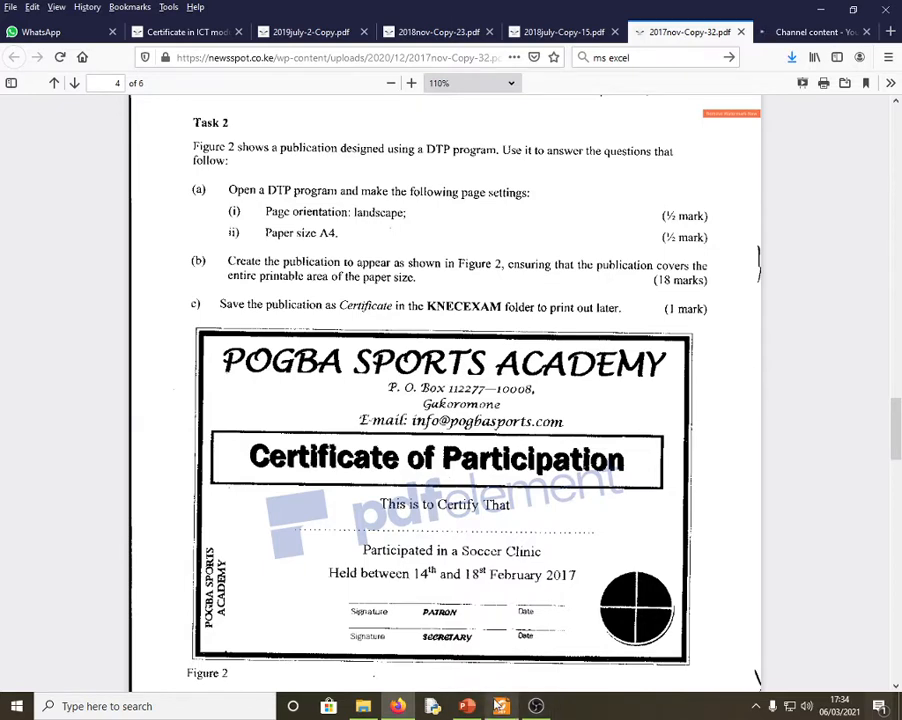
pyautogui.click(499, 706)
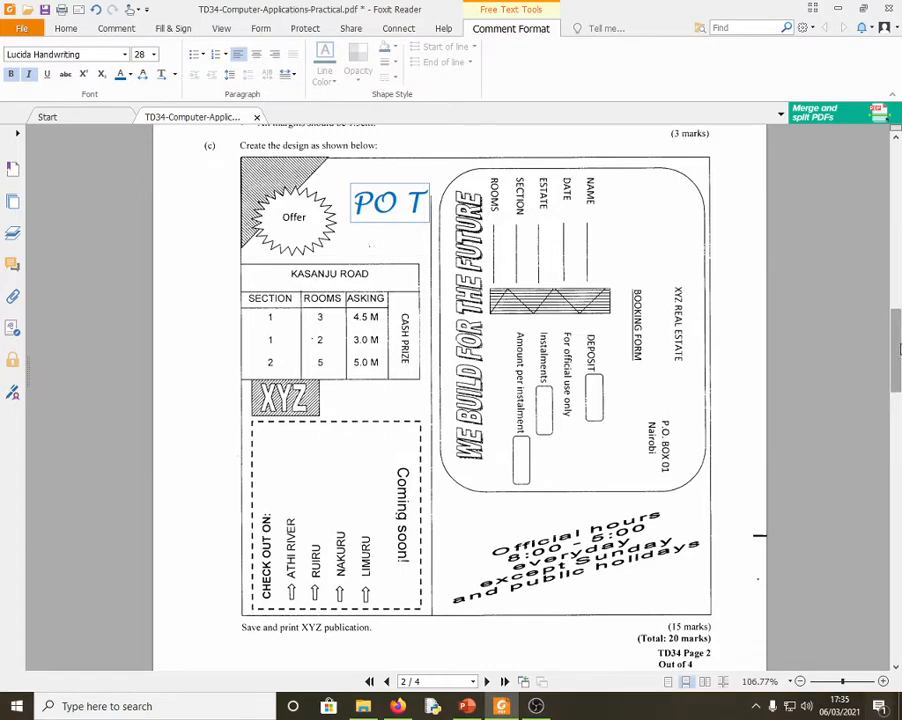
# - Scroll the TD34 paper between pages 1 and 2, then minimise Foxit Reader
pyautogui.moveTo(898, 349); pyautogui.dragTo(878, 167)
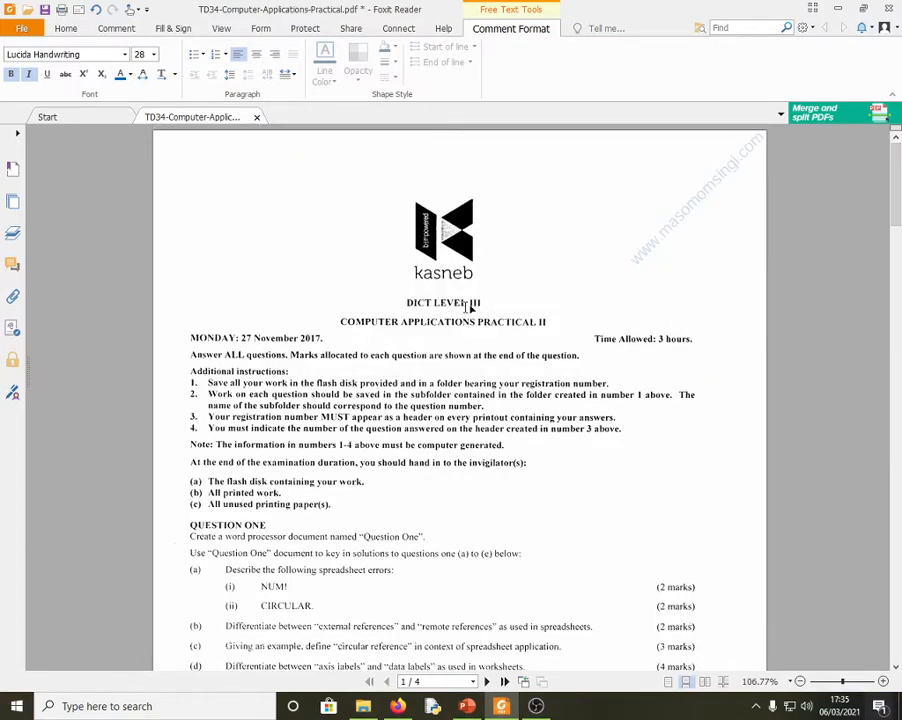
pyautogui.moveTo(897, 222); pyautogui.dragTo(896, 382)
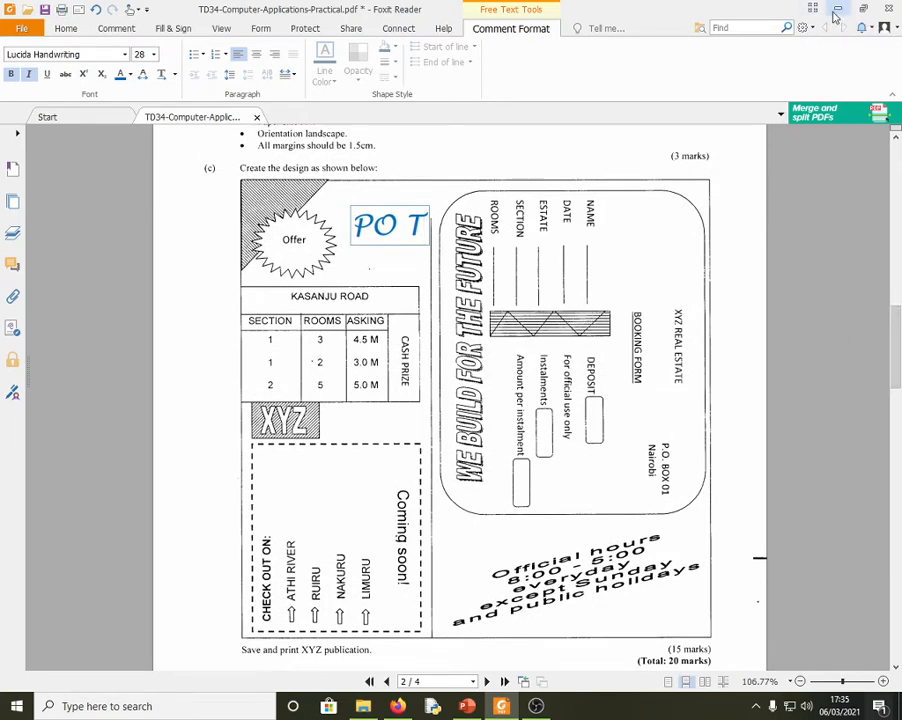
pyautogui.click(836, 11)
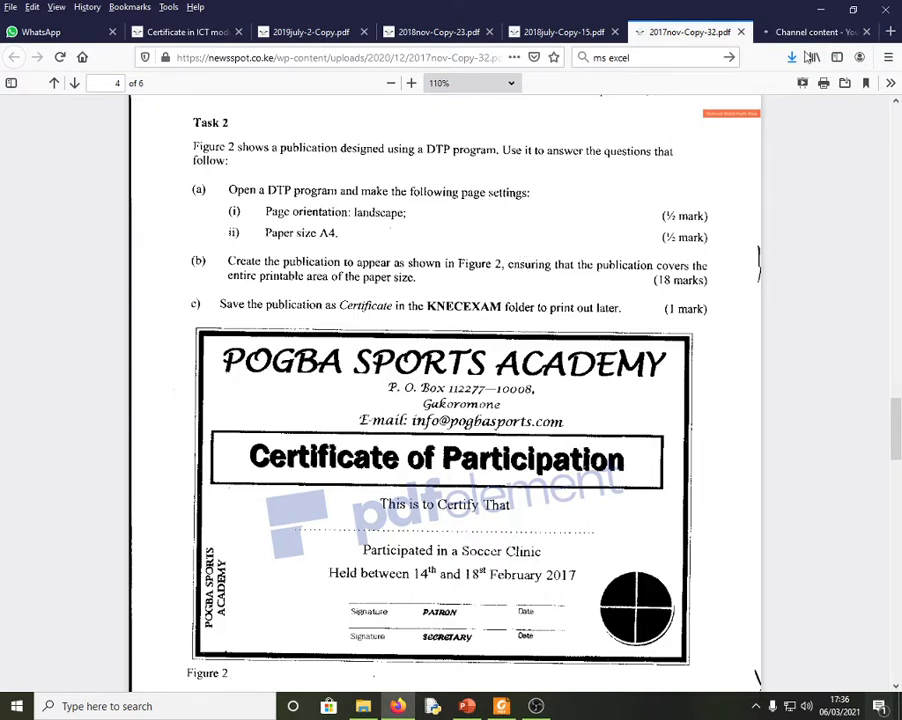
# - Minimise Firefox, search Windows for 'pu' and launch Microsoft Publisher
pyautogui.click(820, 12)
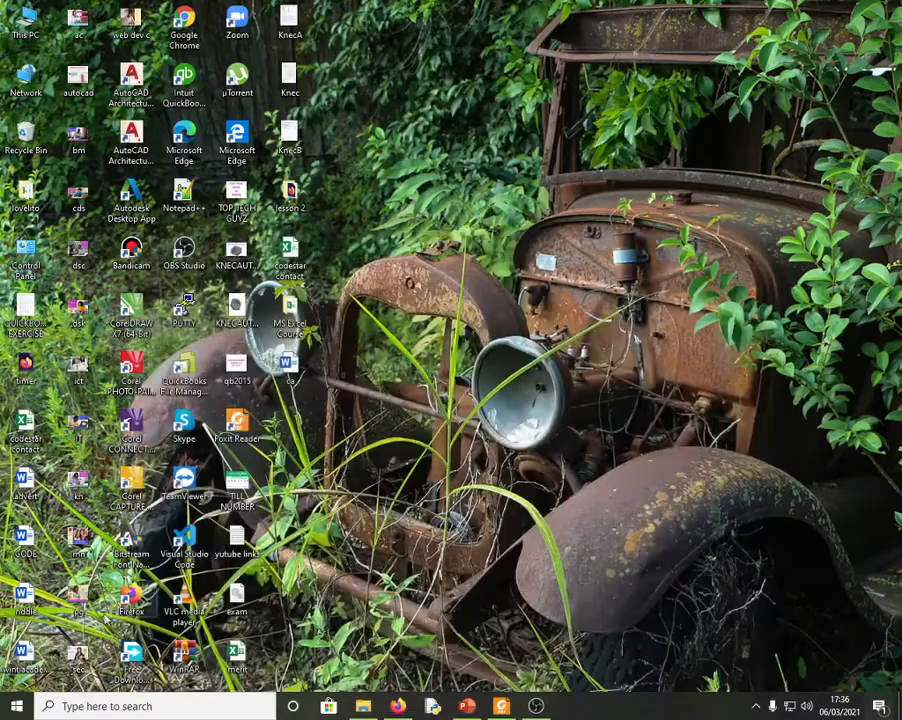
pyautogui.click(92, 710)
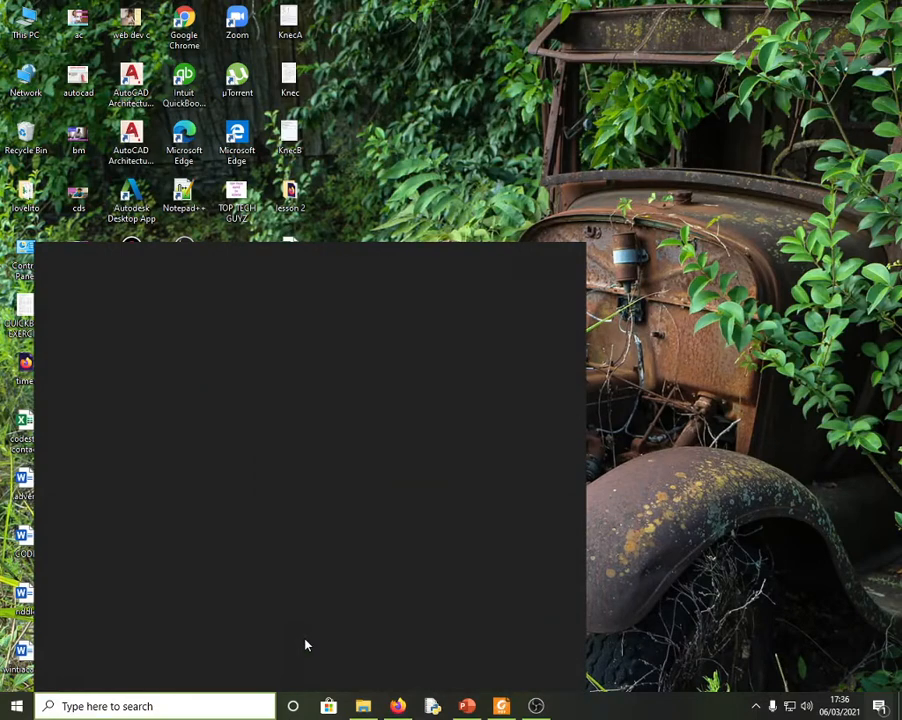
pyautogui.write('pu')
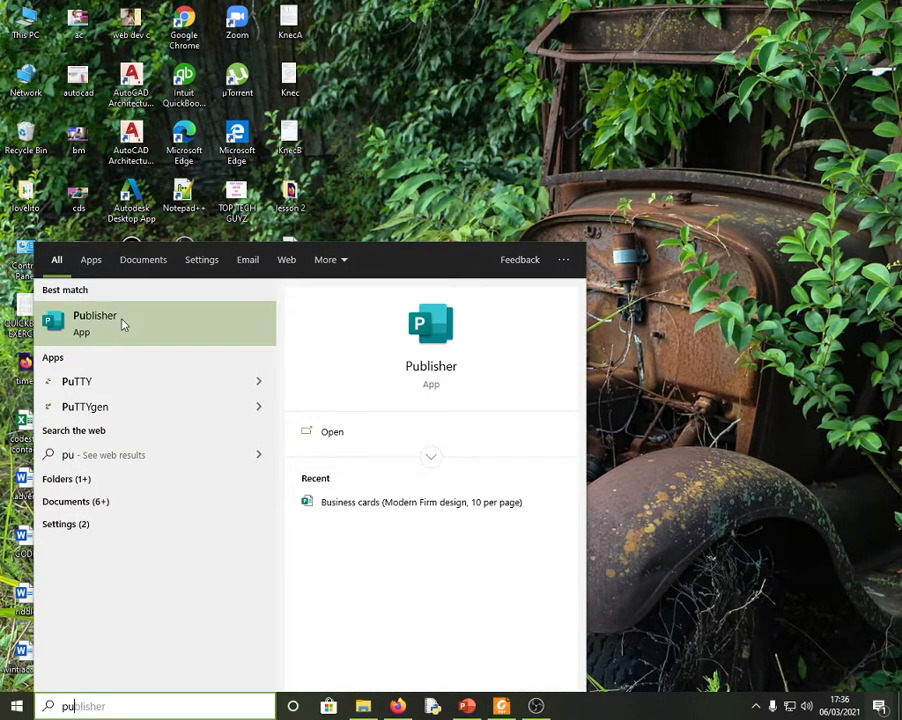
pyautogui.click(123, 323)
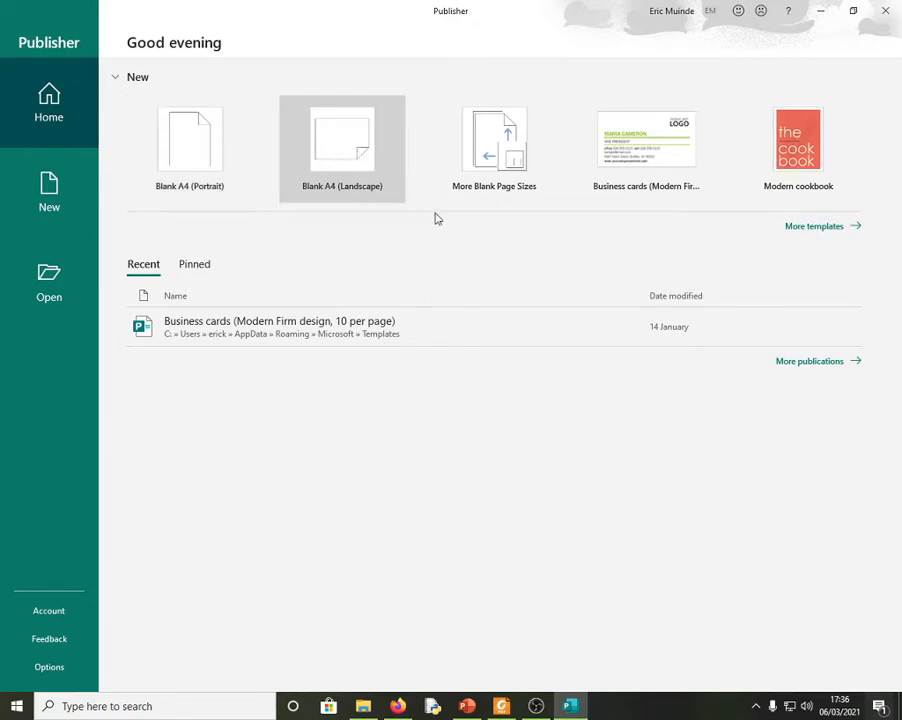
# - Create a new publication from the Blank A4 (Landscape) template
pyautogui.click(352, 144)
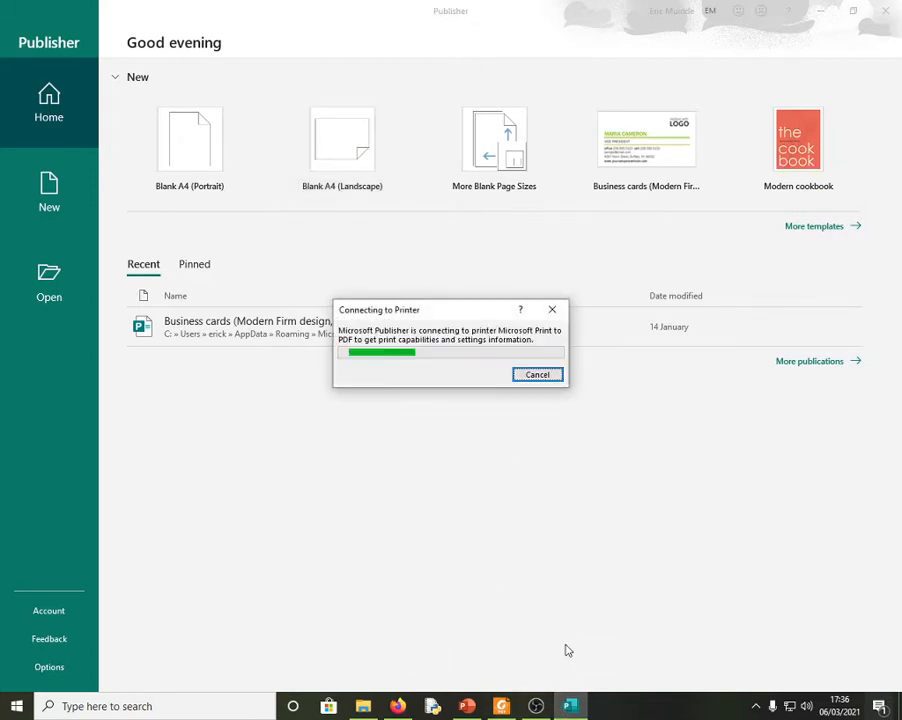
pyautogui.moveTo(570, 706)
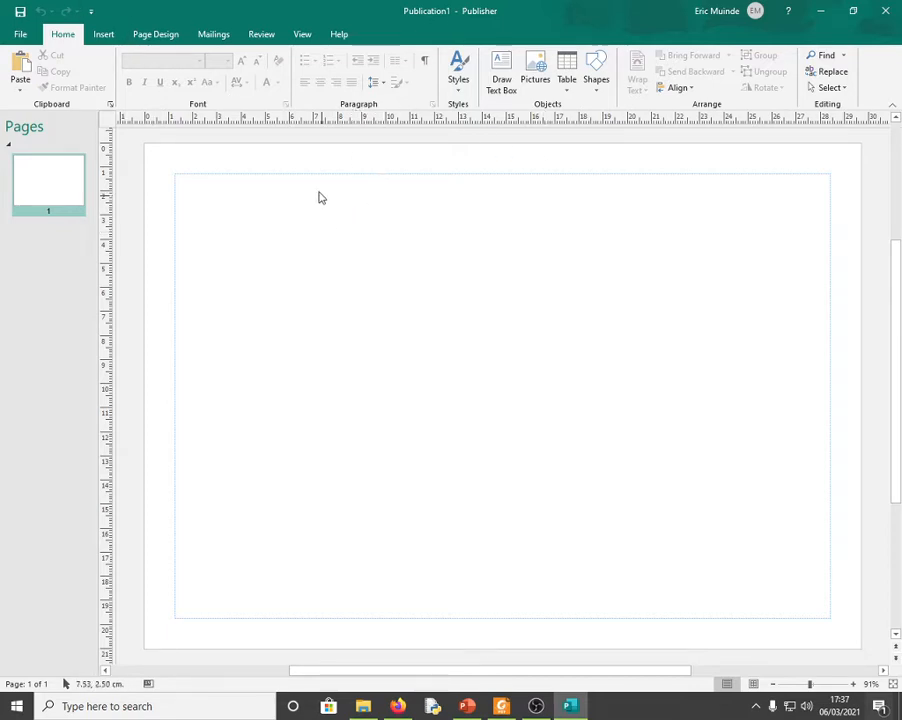
# - Set Landscape orientation on the Page Design tab and open Page Setup from the Size list
pyautogui.click(156, 38)
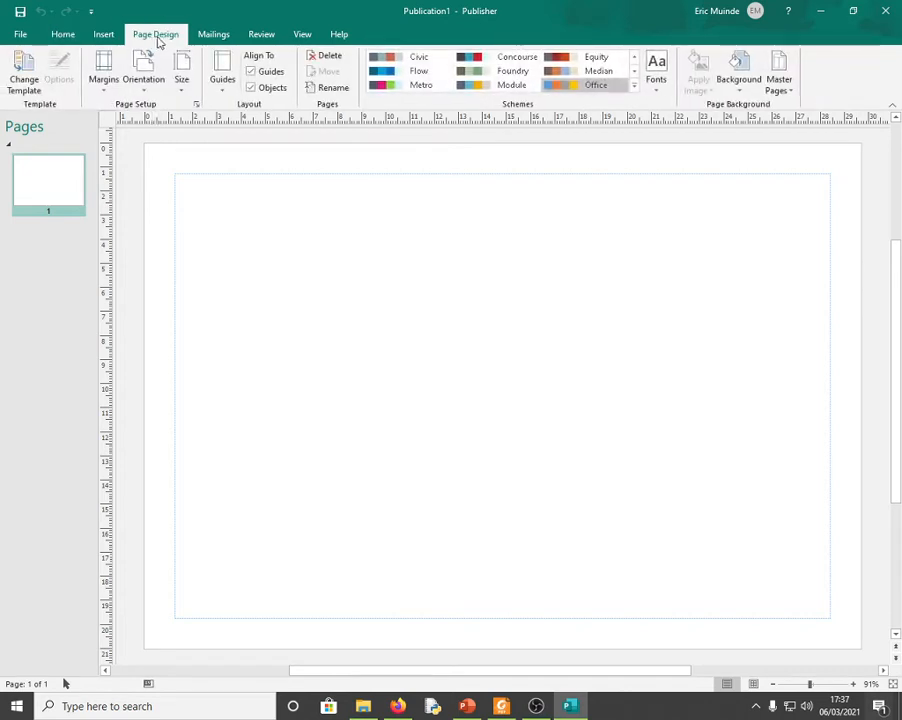
pyautogui.click(152, 94)
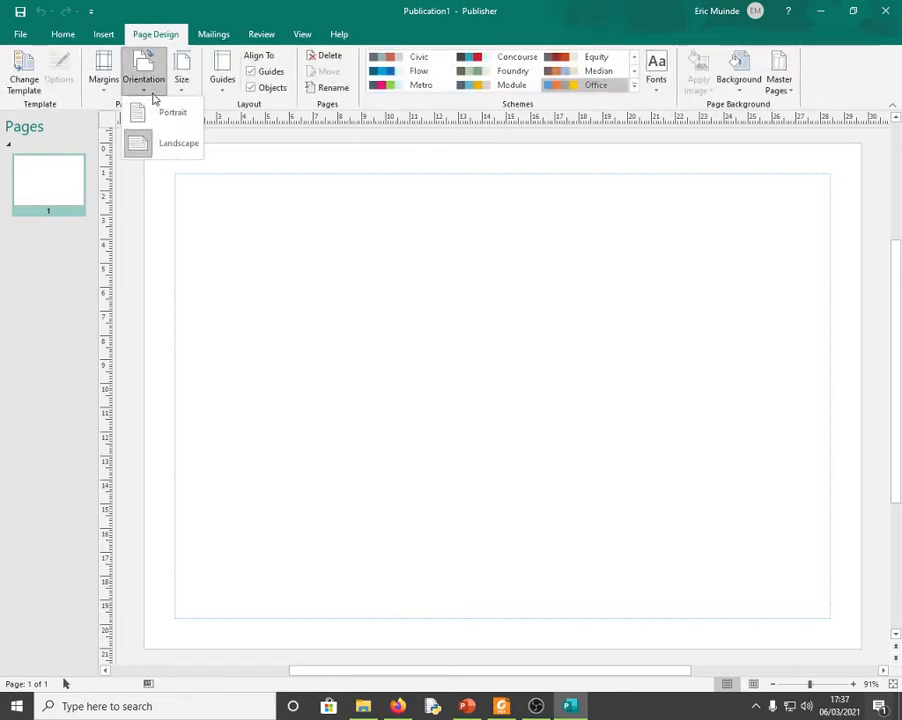
pyautogui.click(158, 148)
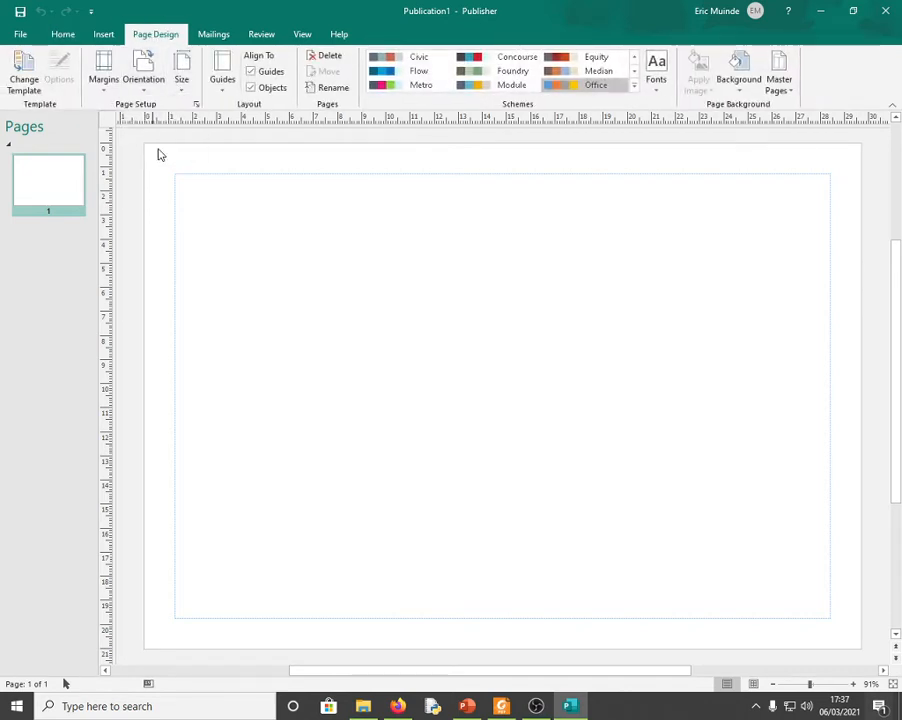
pyautogui.click(183, 94)
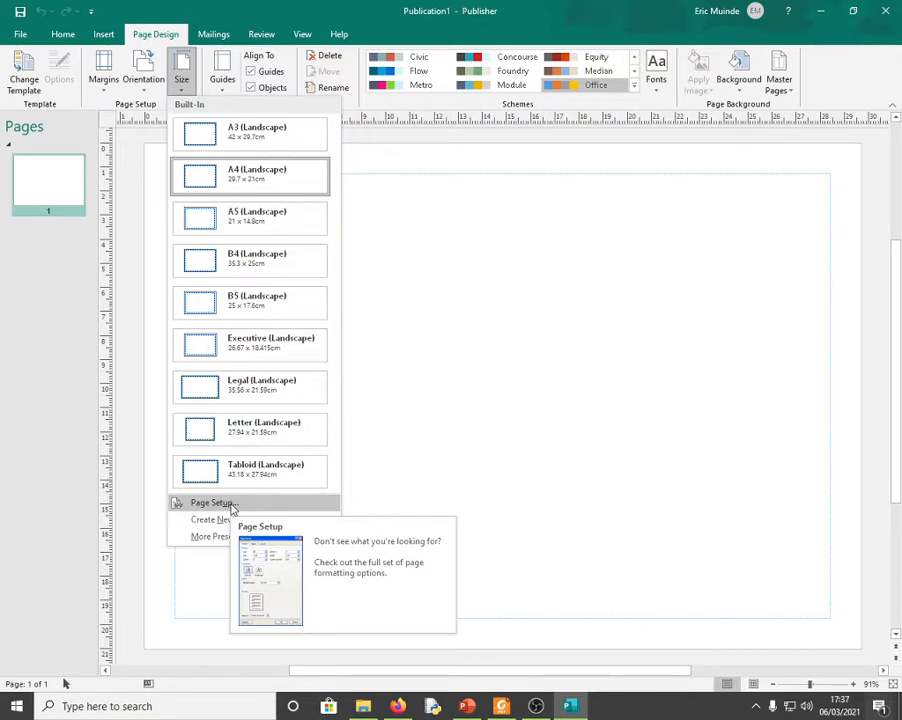
pyautogui.click(231, 505)
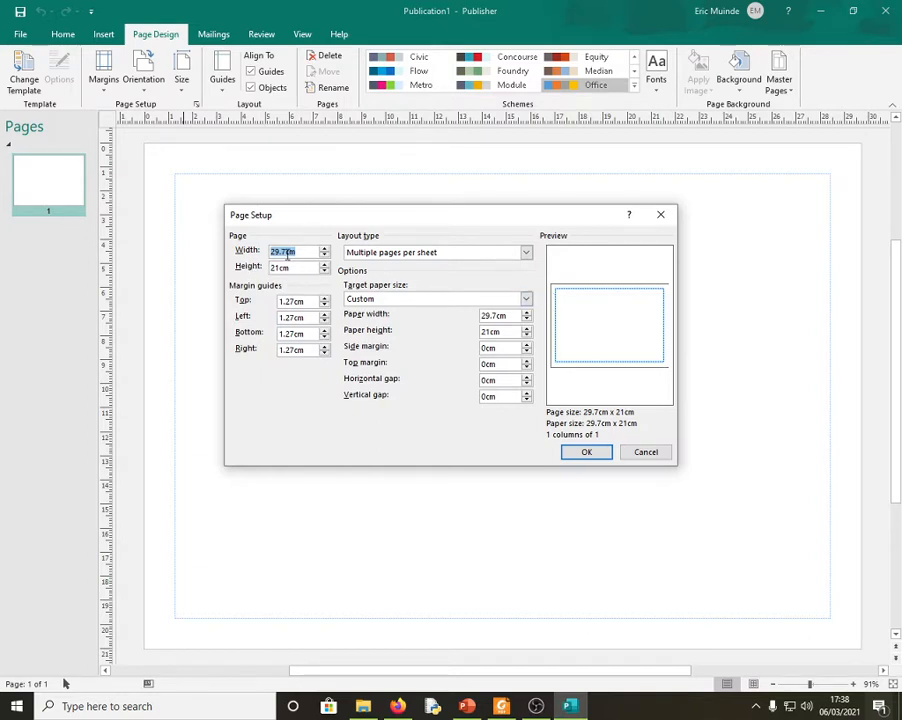
# - Set the Top, Left, Bottom and Right margin guides to 0.2cm in Page Setup
pyautogui.click(285, 267)
pyautogui.click(324, 305)
pyautogui.click(324, 305)
pyautogui.click(324, 305)
pyautogui.click(324, 305)
pyautogui.click(324, 305)
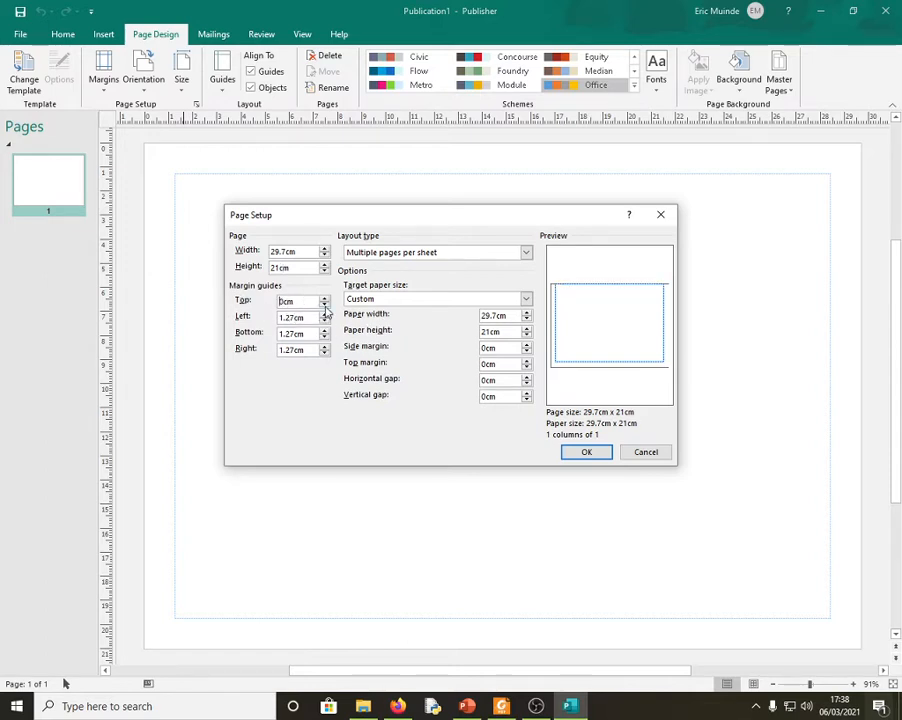
pyautogui.click(324, 300)
pyautogui.click(324, 305)
pyautogui.moveTo(300, 301); pyautogui.dragTo(268, 303)
pyautogui.hotkey('ctrl', 'c')
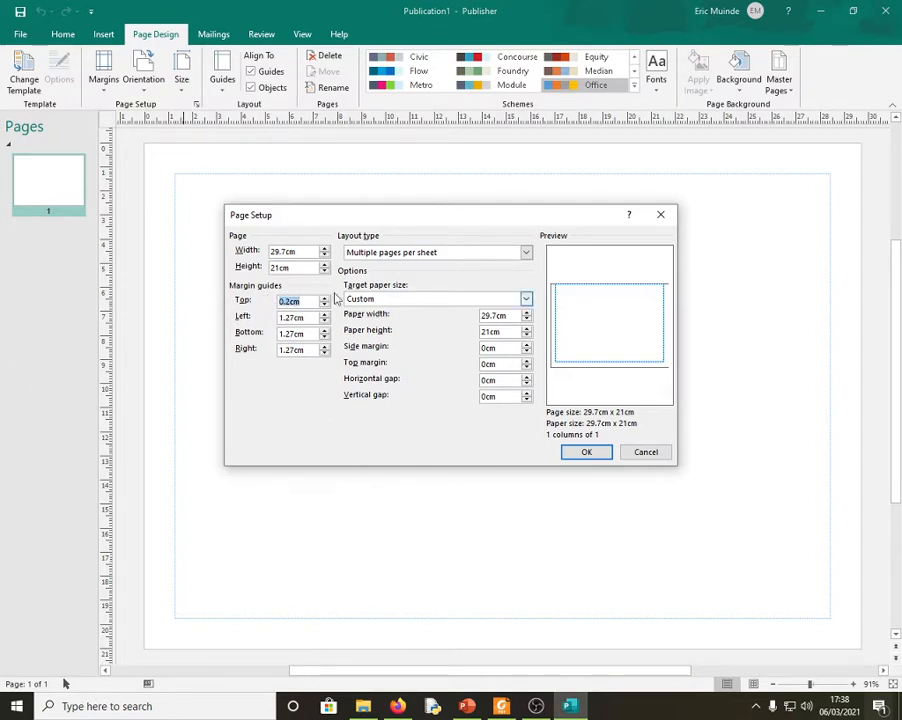
pyautogui.moveTo(304, 317); pyautogui.dragTo(287, 345)
pyautogui.hotkey('ctrl', 'v')
pyautogui.hotkey('ctrl', 'v')
pyautogui.hotkey('ctrl', 'v')
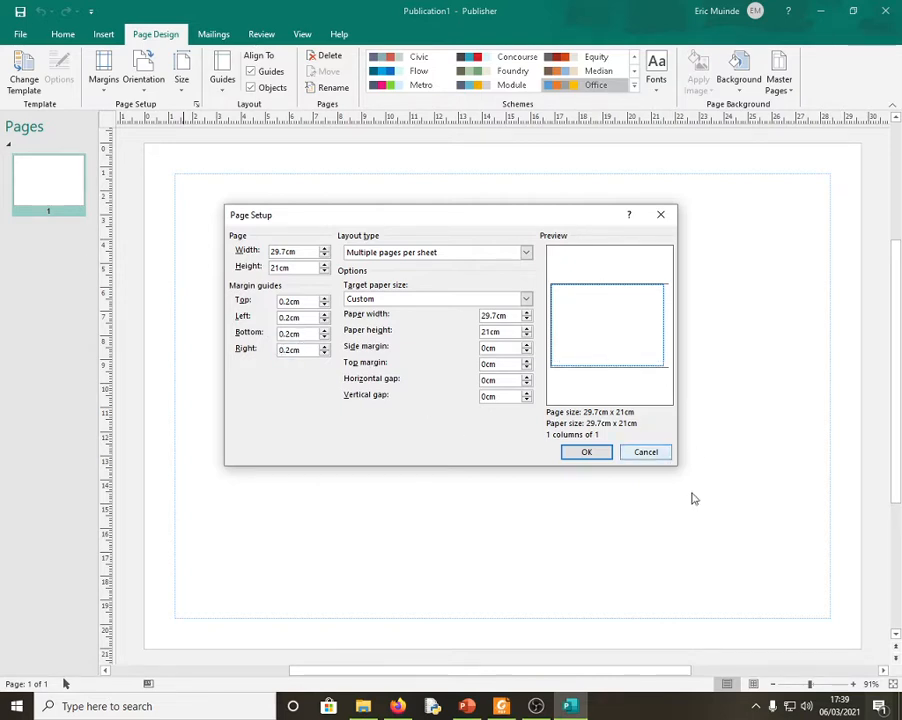
pyautogui.click(586, 454)
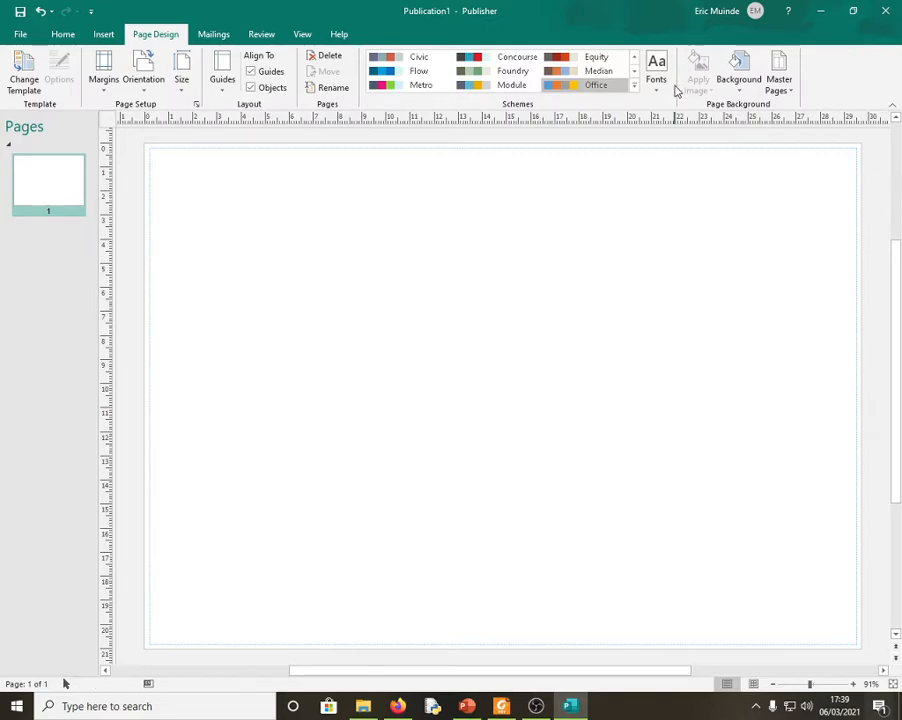
pyautogui.click(22, 35)
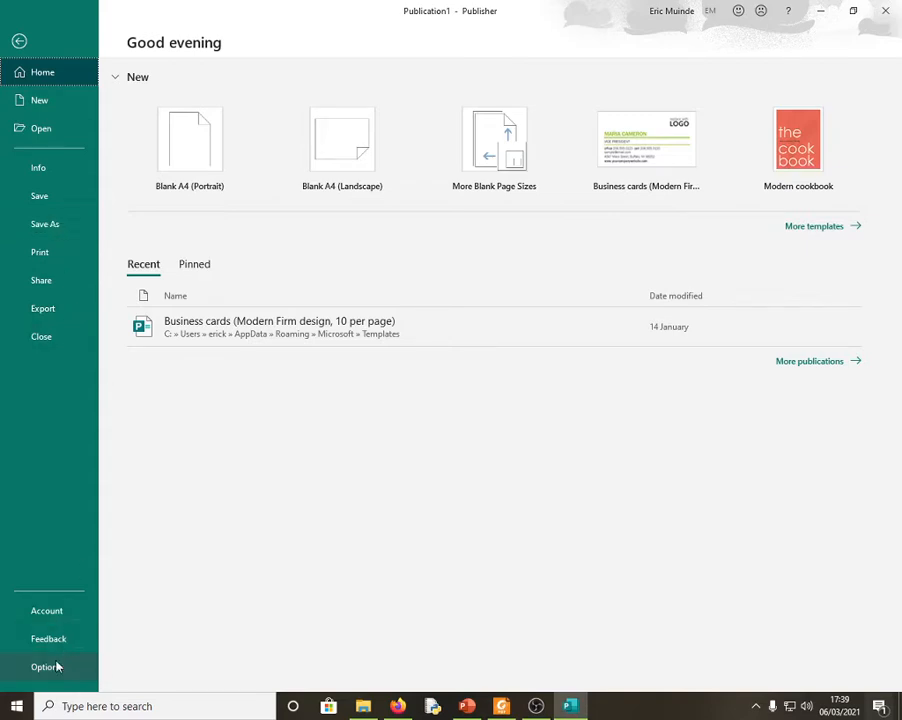
pyautogui.press('Escape')
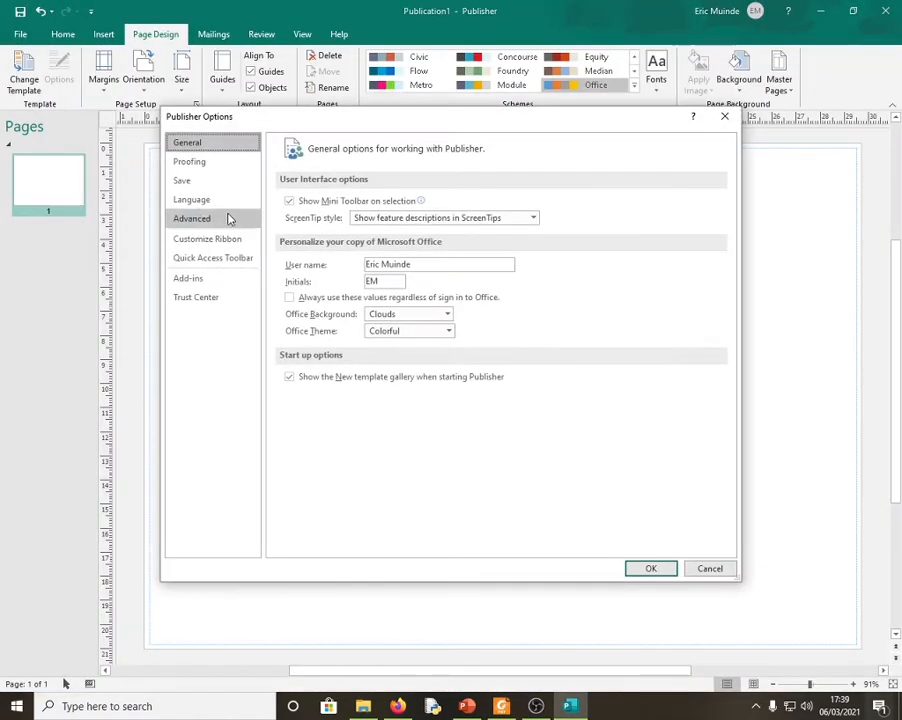
pyautogui.click(211, 219)
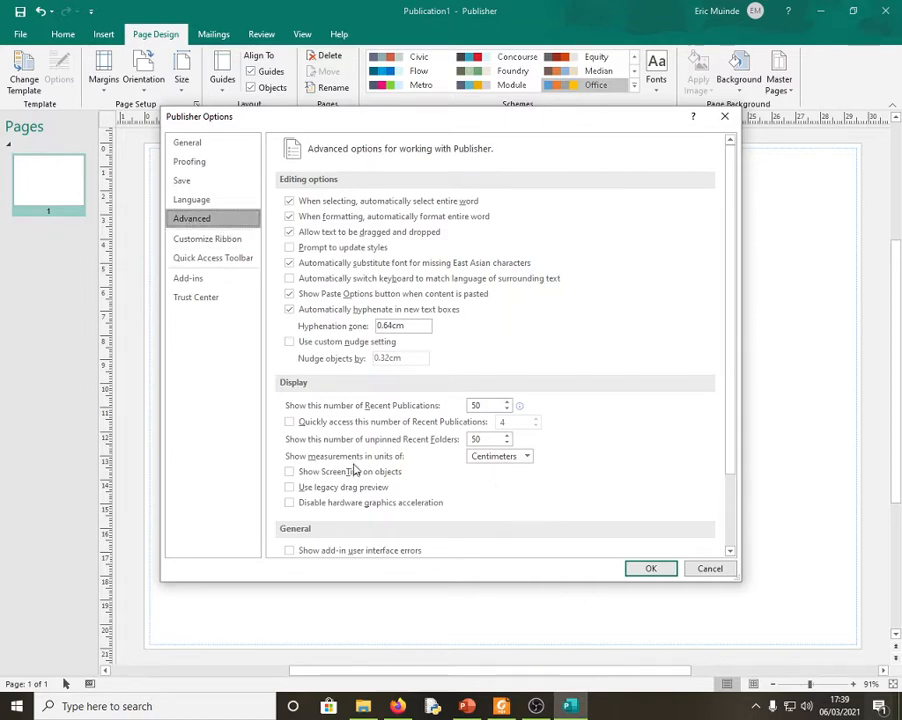
pyautogui.click(527, 457)
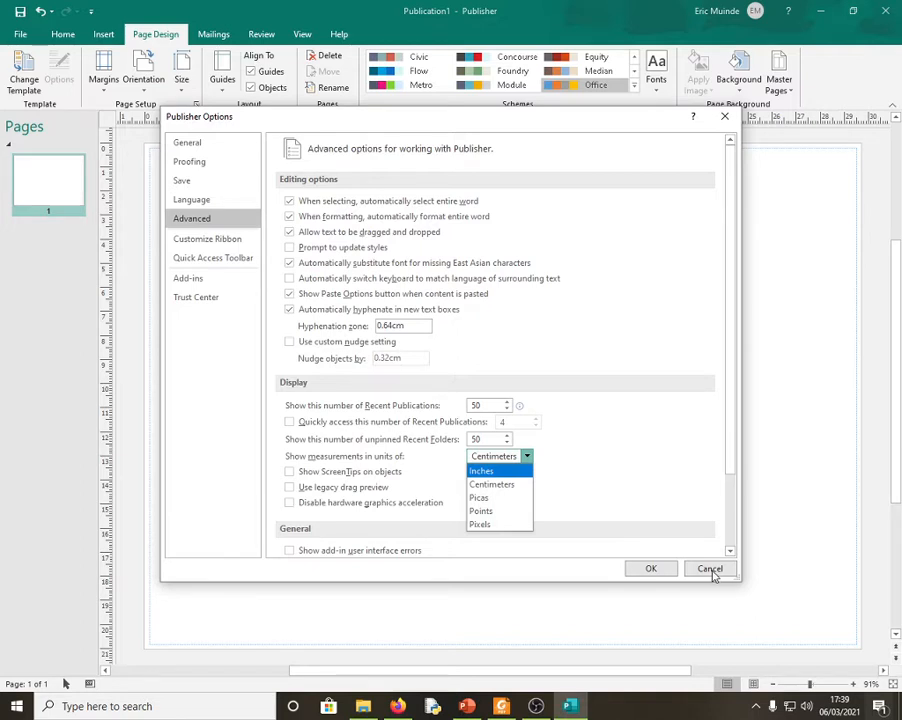
pyautogui.click(710, 570)
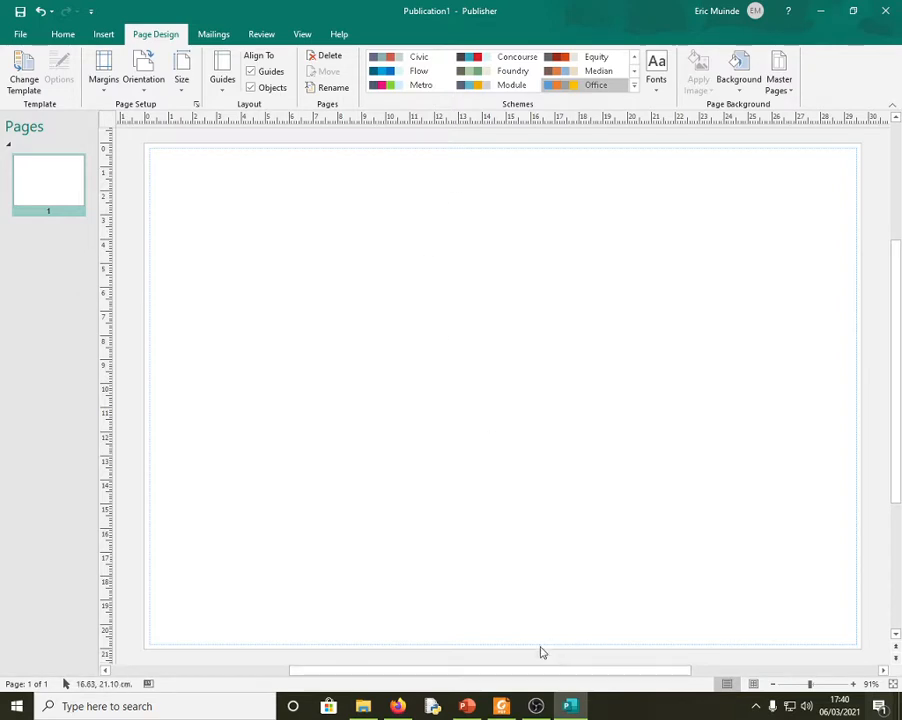
# - Draw a wide text box across the top of the page and raise its font size to 72
pyautogui.click(104, 34)
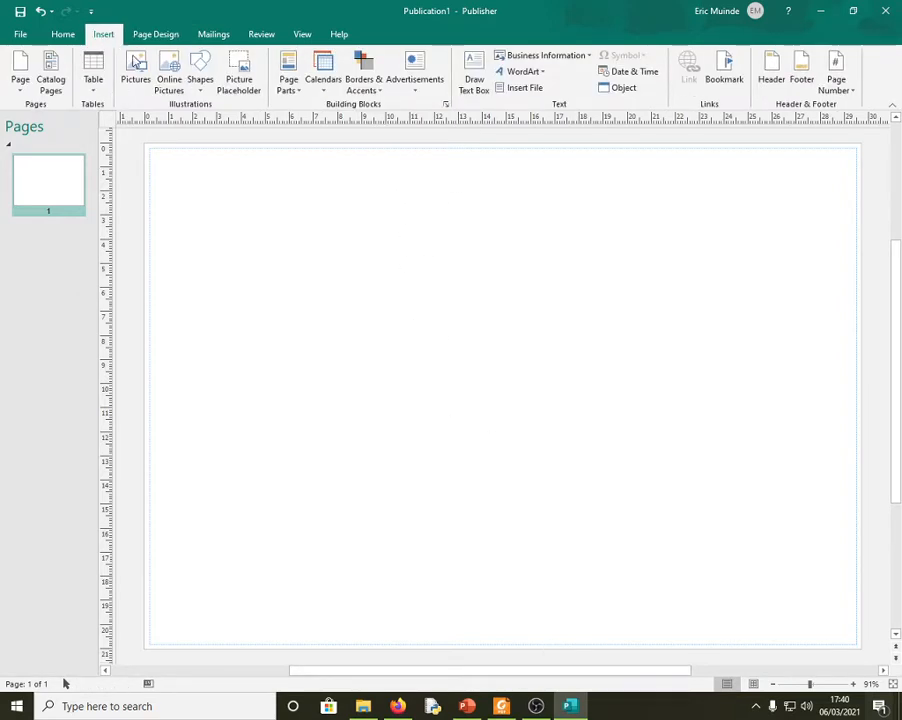
pyautogui.click(476, 76)
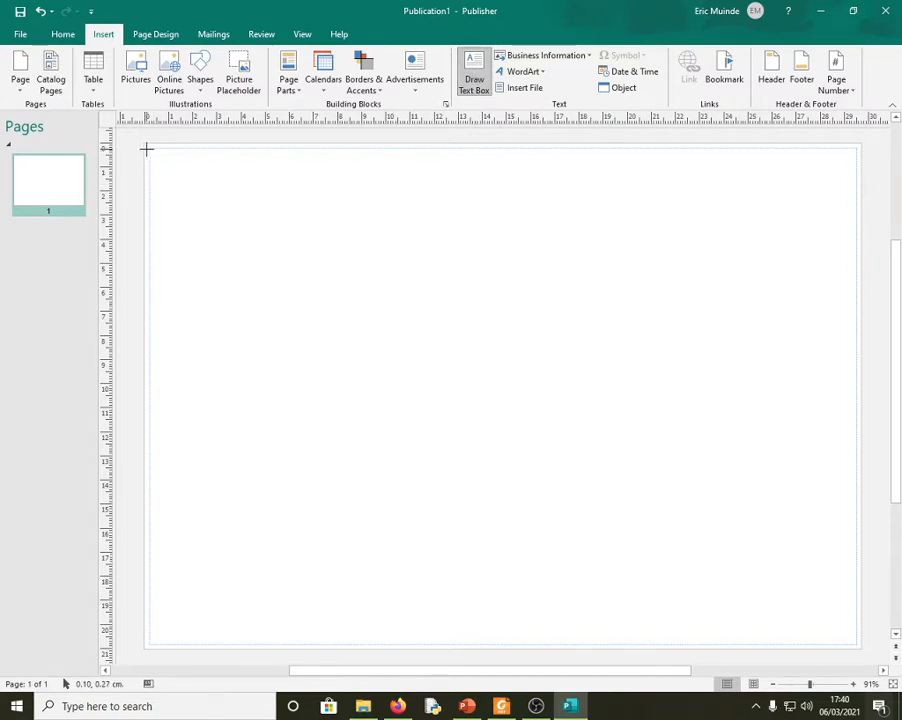
pyautogui.moveTo(149, 147); pyautogui.dragTo(858, 216)
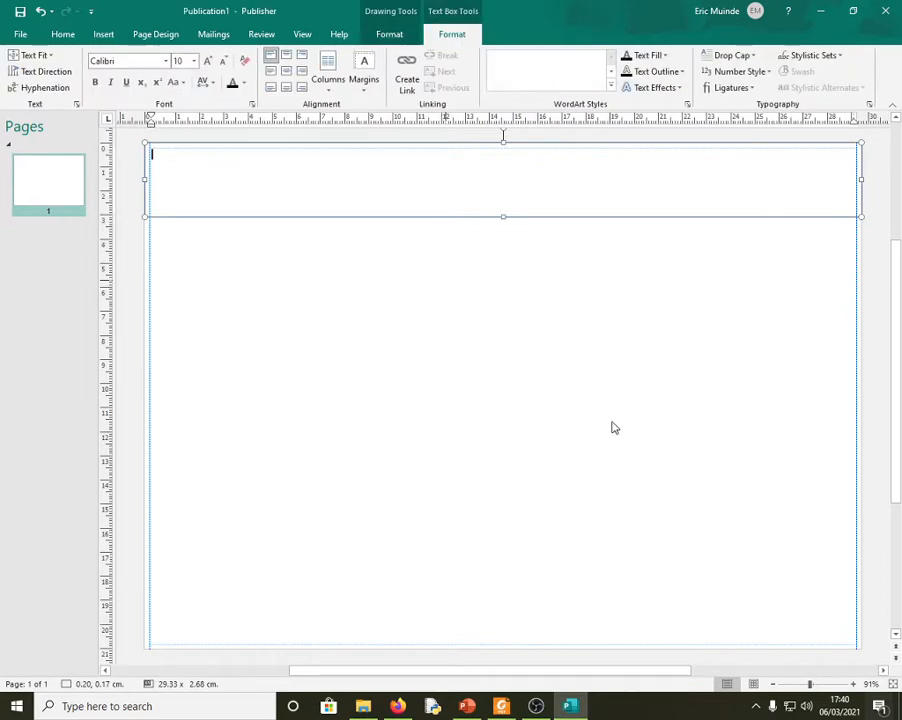
pyautogui.click(208, 62)
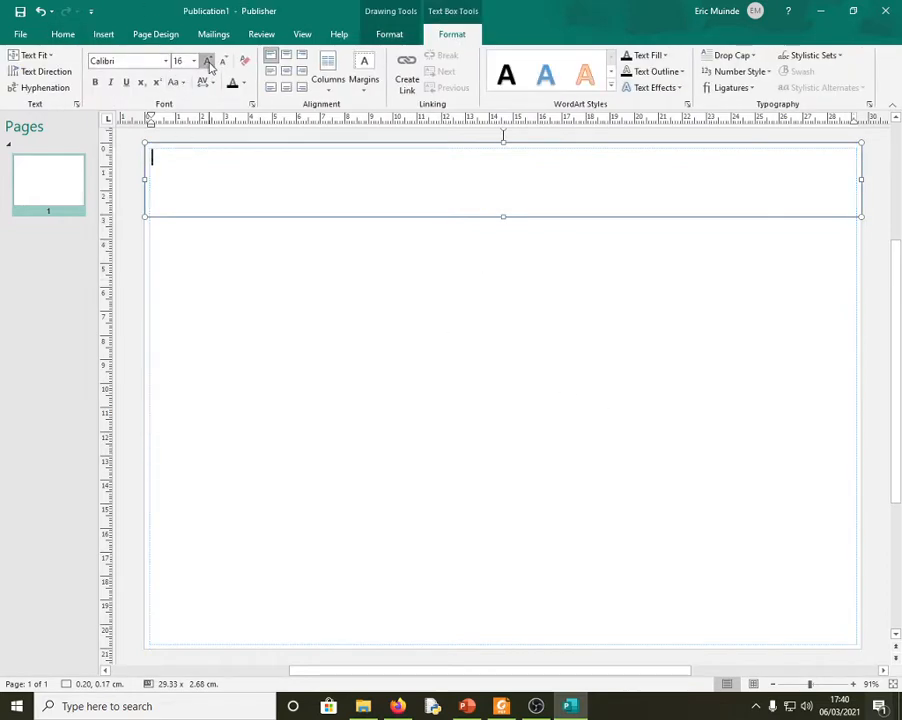
pyautogui.click(208, 62)
pyautogui.click(208, 62)
pyautogui.click(208, 62)
pyautogui.click(208, 62)
pyautogui.click(208, 62)
pyautogui.click(208, 62)
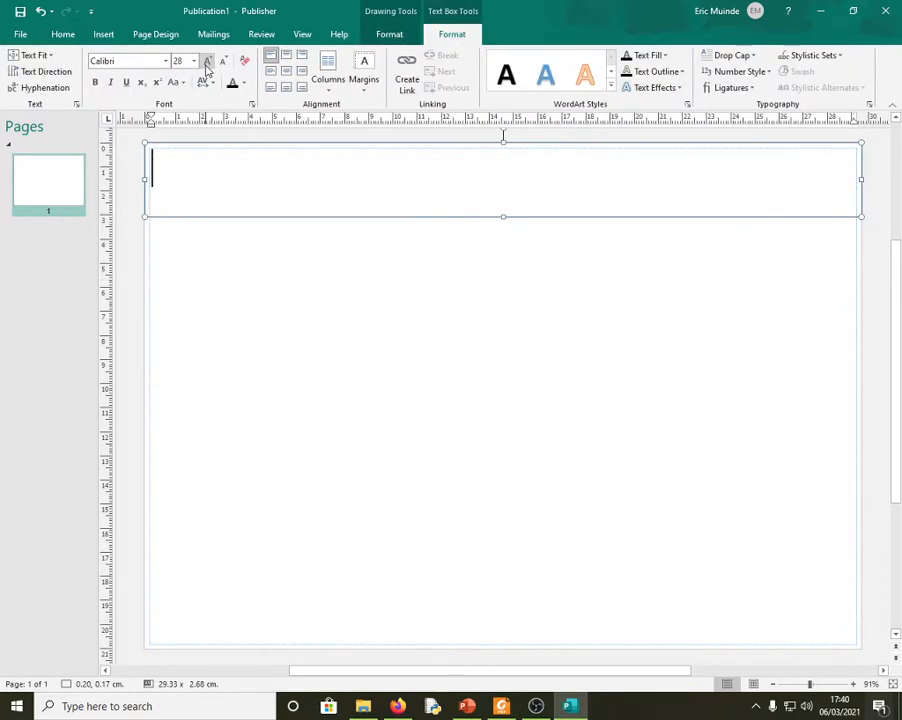
pyautogui.click(208, 62)
pyautogui.click(208, 62)
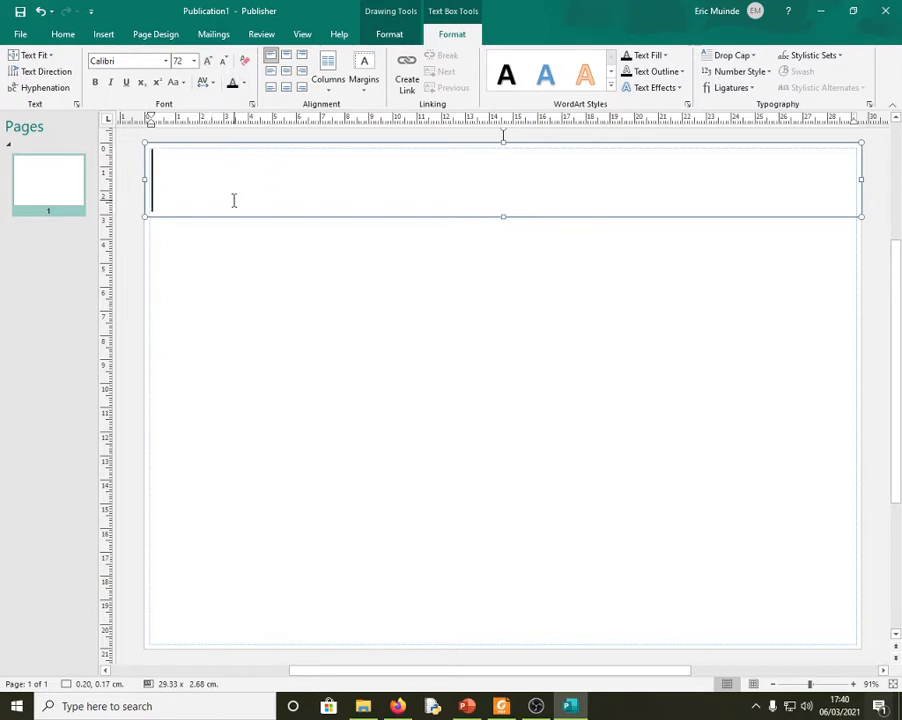
# - Type 'PO' in capitals with Caps Lock on, checking the reference certificate
pyautogui.write('Po')
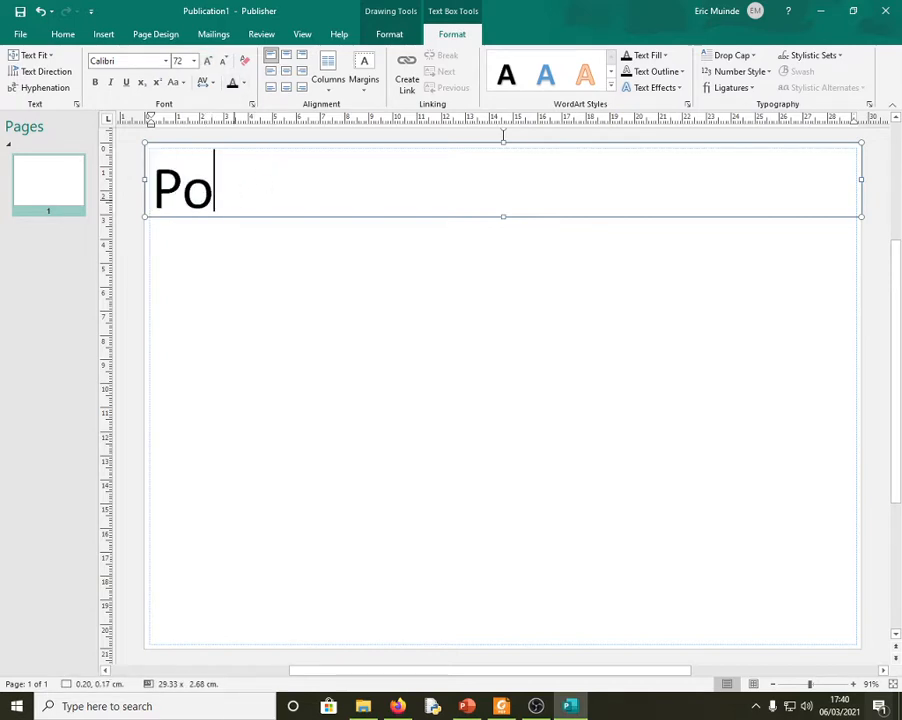
pyautogui.press('BackSpace')
pyautogui.press('capslock')
pyautogui.write('O')
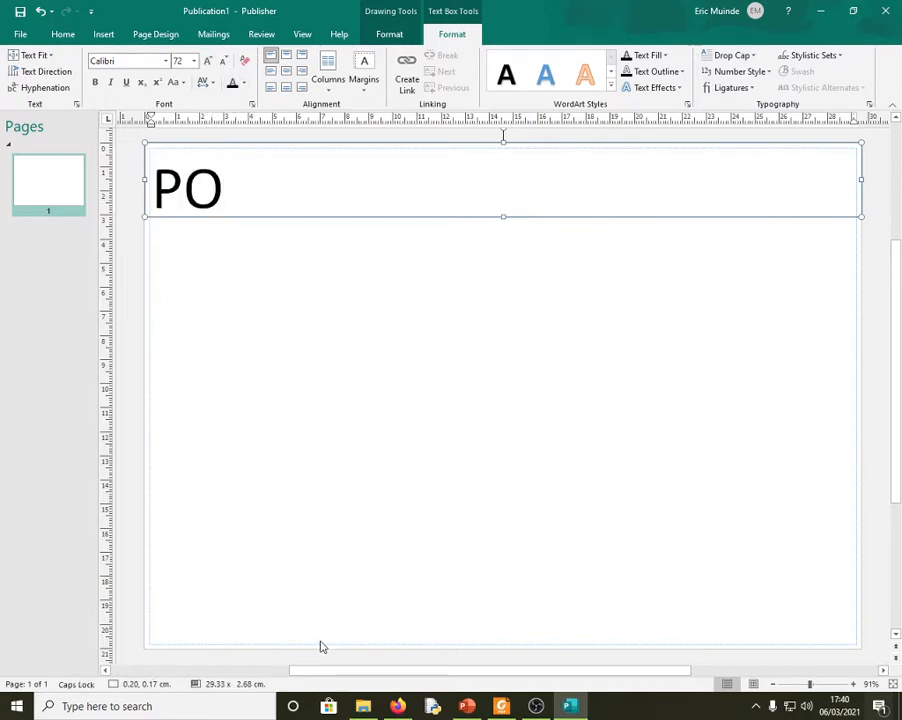
pyautogui.click(409, 710)
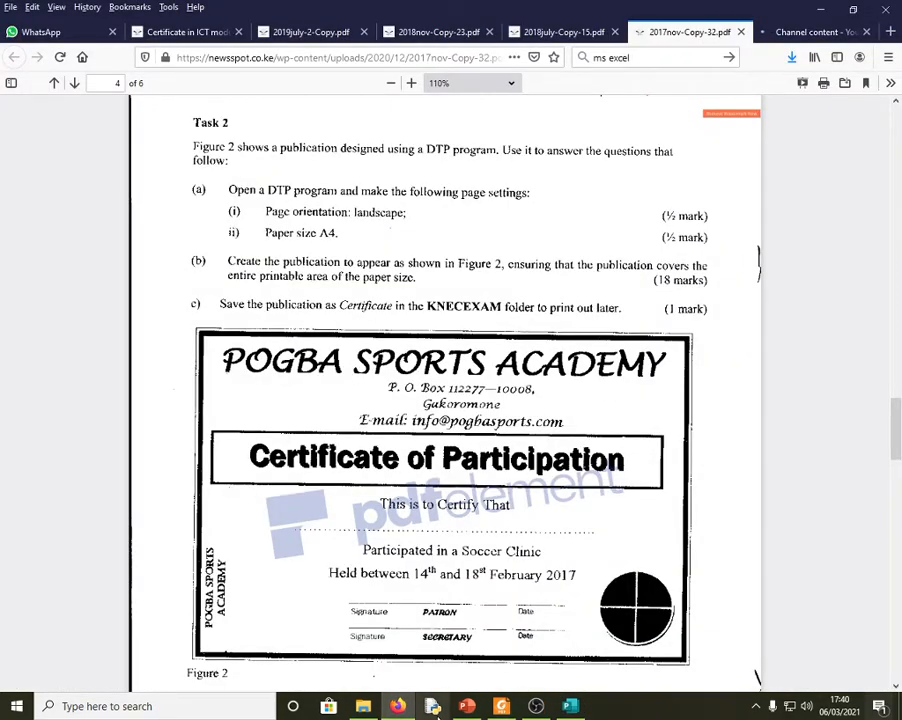
pyautogui.click(570, 706)
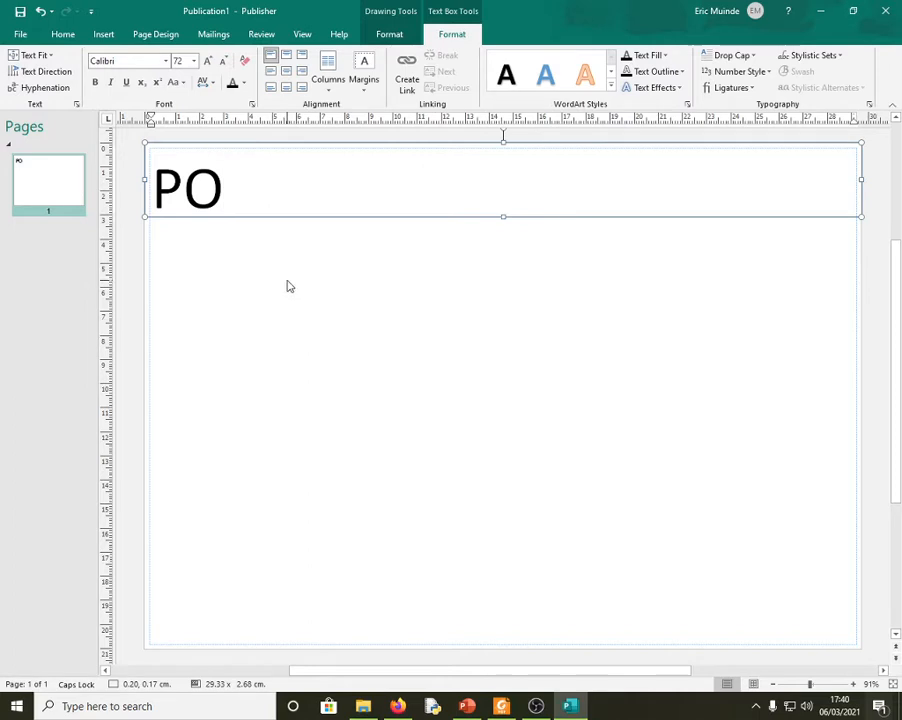
# - Type 'BGBA SPORTS ACADEMY' so the heading reads POBGBA SPORTS ACADEMY
pyautogui.write('BGB')
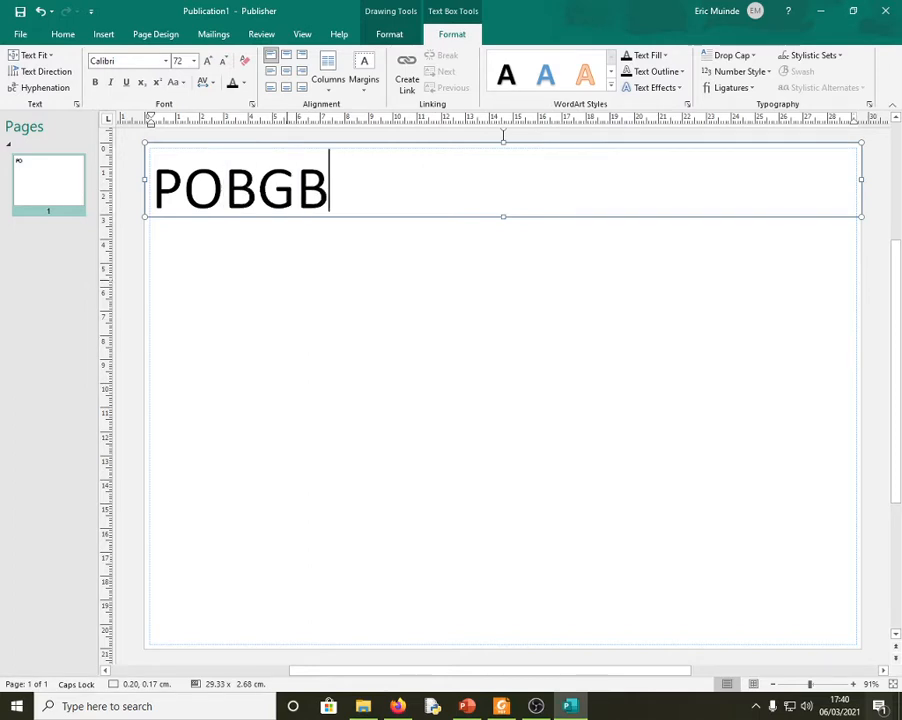
pyautogui.write('A ')
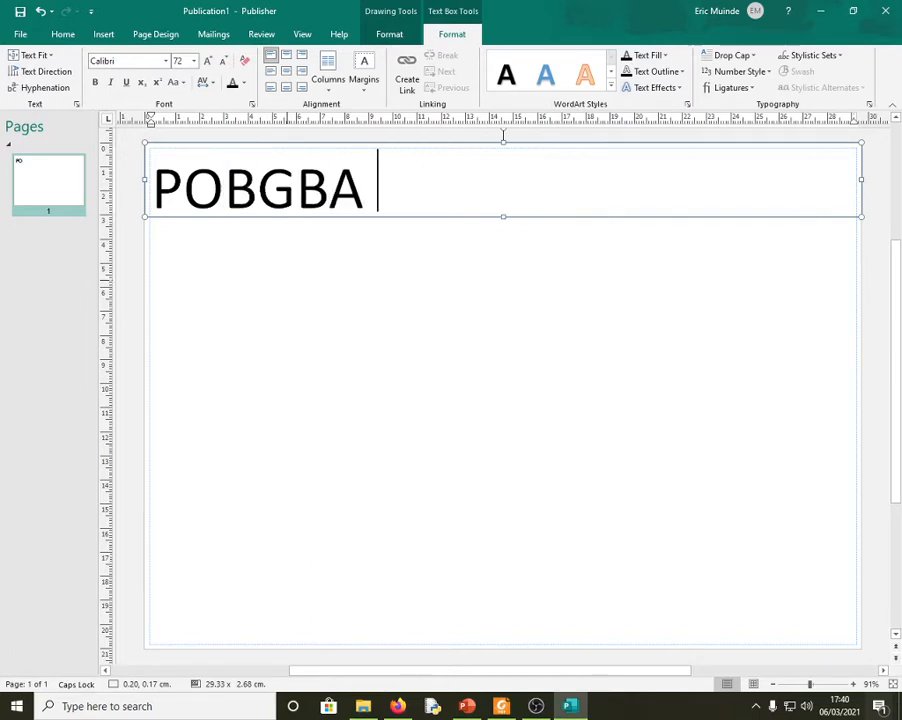
pyautogui.write('SPORTS')
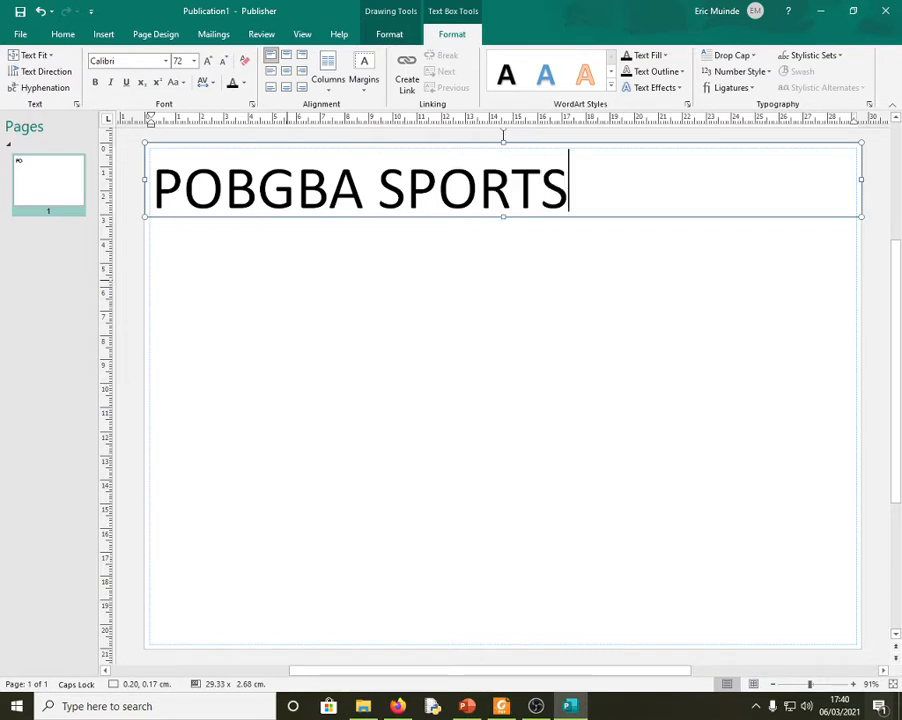
pyautogui.write(' ACA')
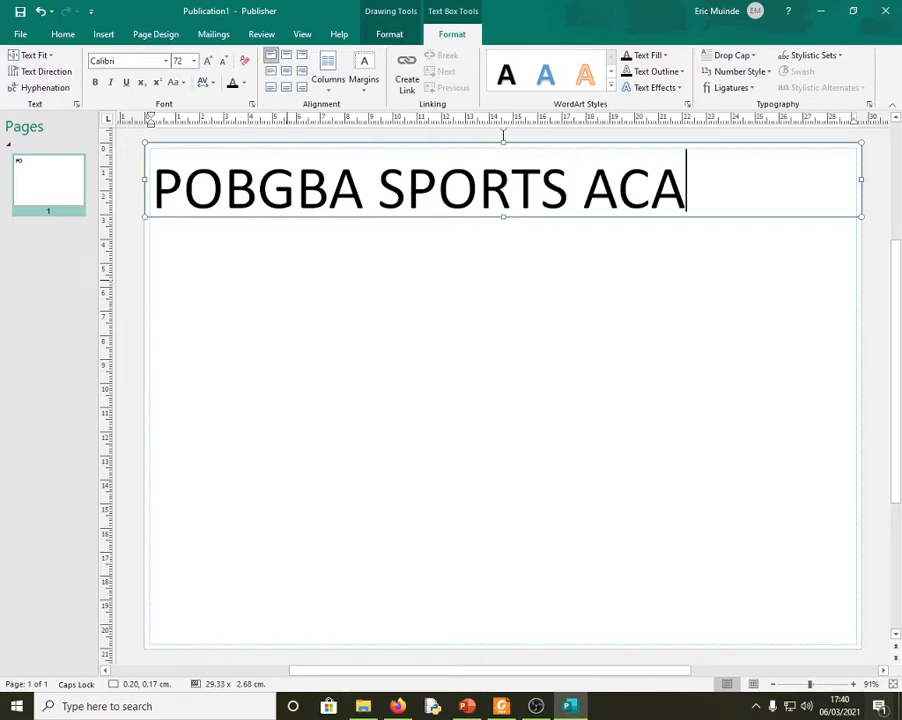
pyautogui.write('DEMY')
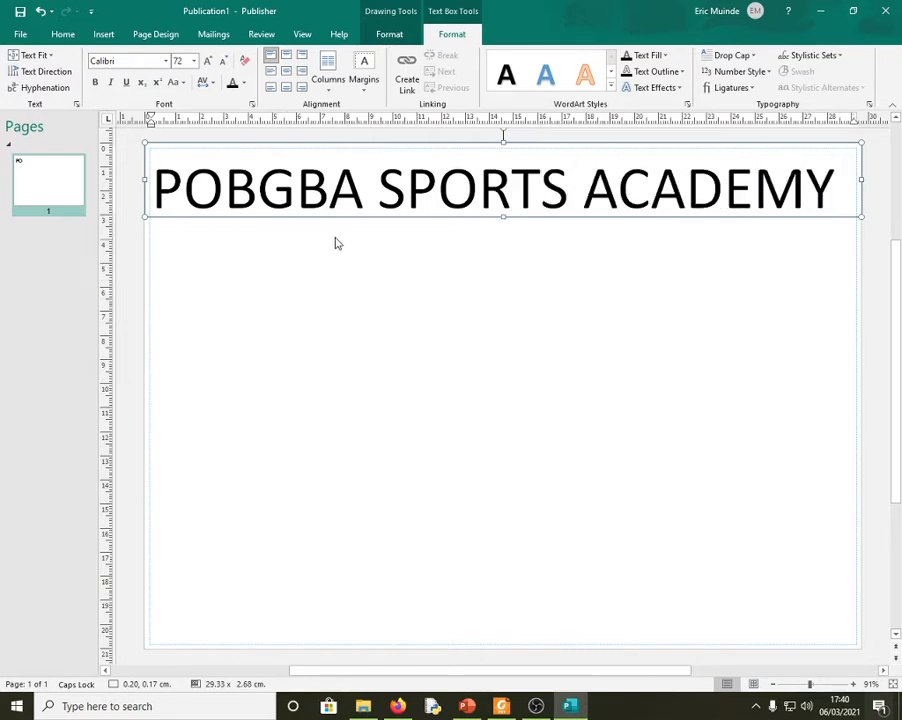
# - Change the heading's font to Lucida Calligraphy
pyautogui.moveTo(834, 188); pyautogui.dragTo(220, 196)
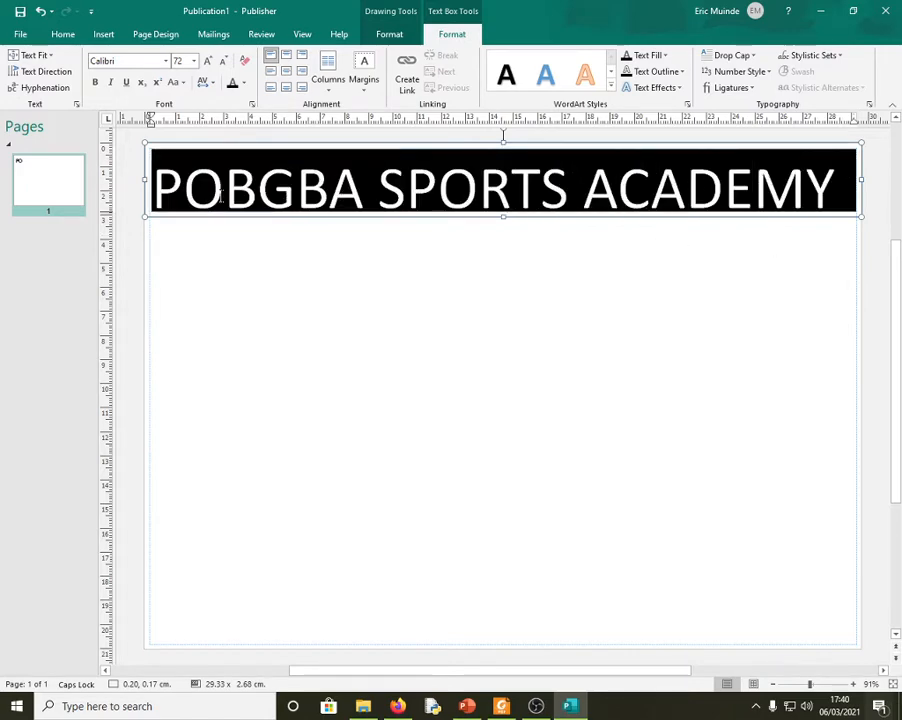
pyautogui.click(165, 62)
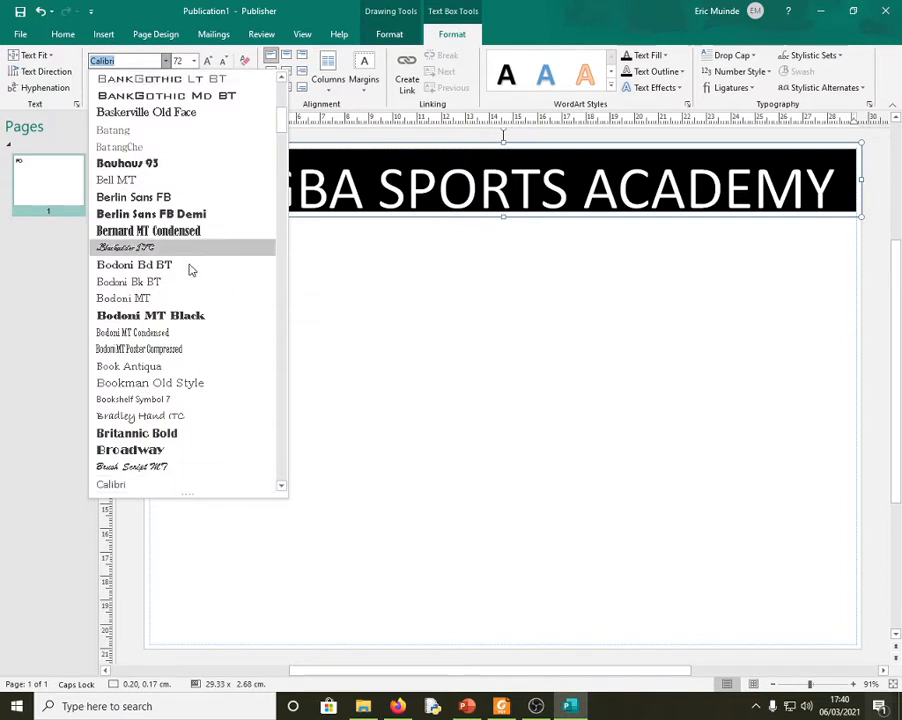
pyautogui.write('Lucida Bright')
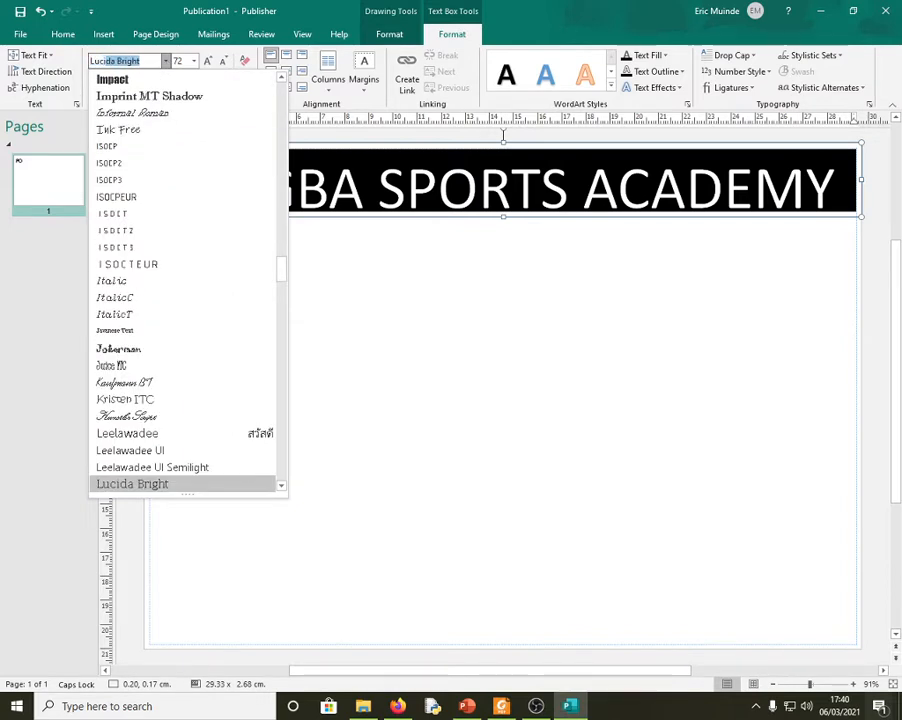
pyautogui.click(282, 486)
pyautogui.click(282, 486)
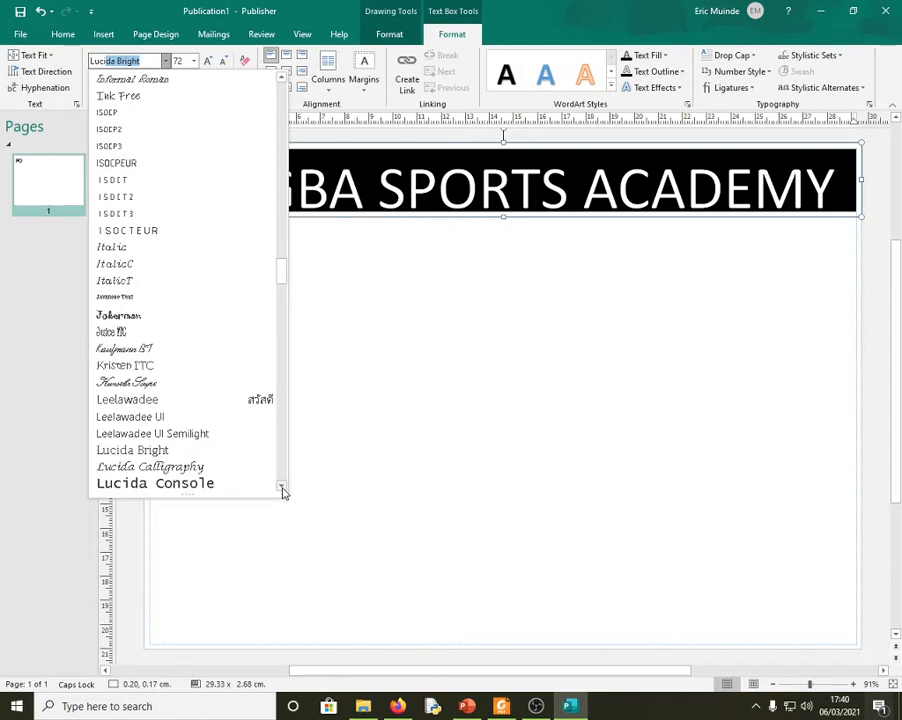
pyautogui.click(197, 468)
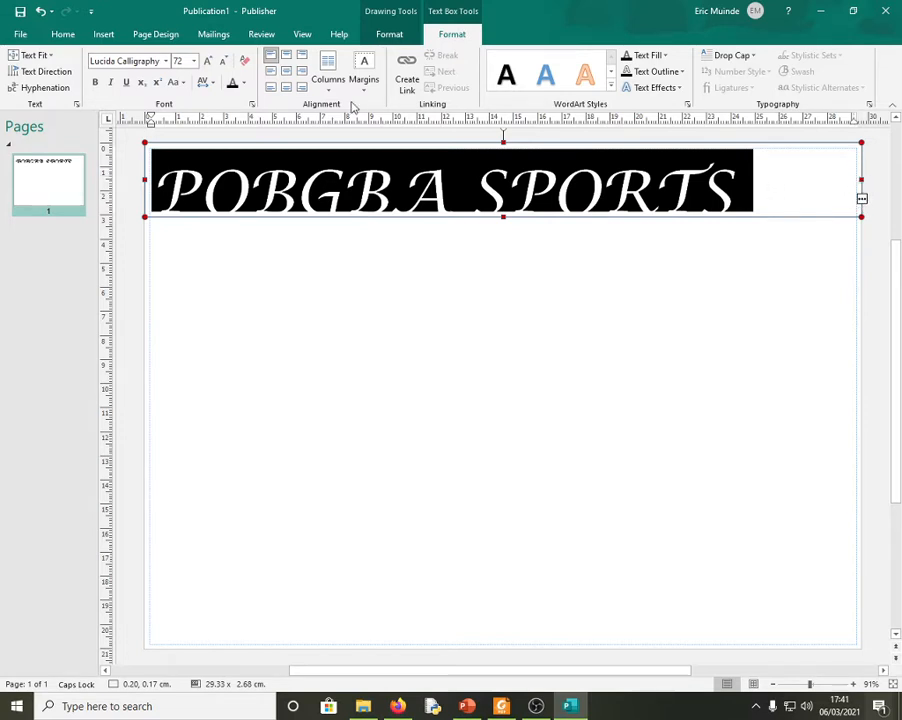
# - Set the heading size to 50 points so it fits on one line
pyautogui.click(181, 60)
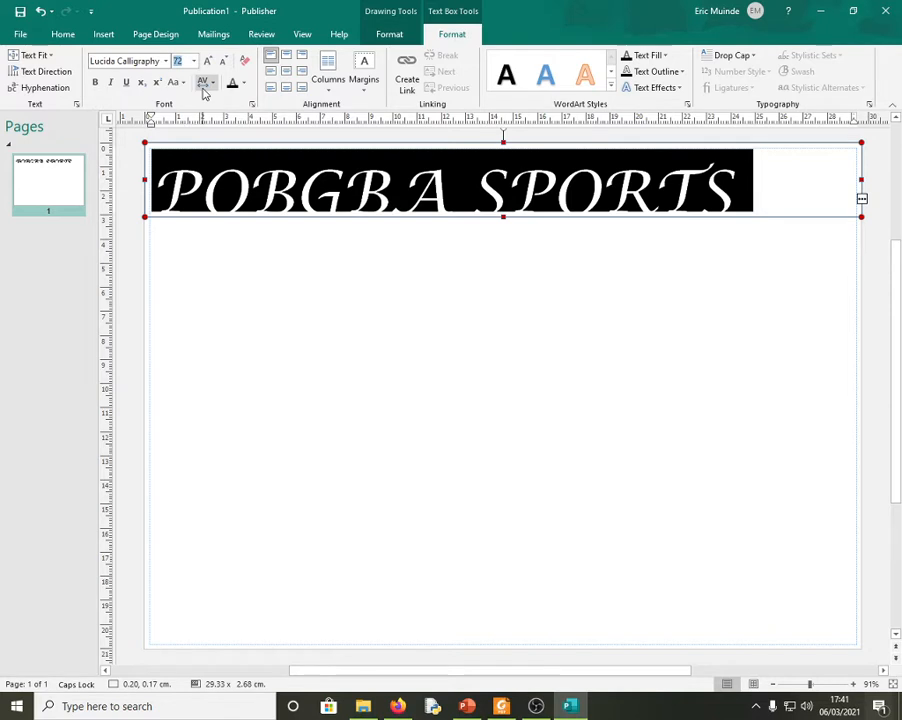
pyautogui.write('60')
pyautogui.press('Return')
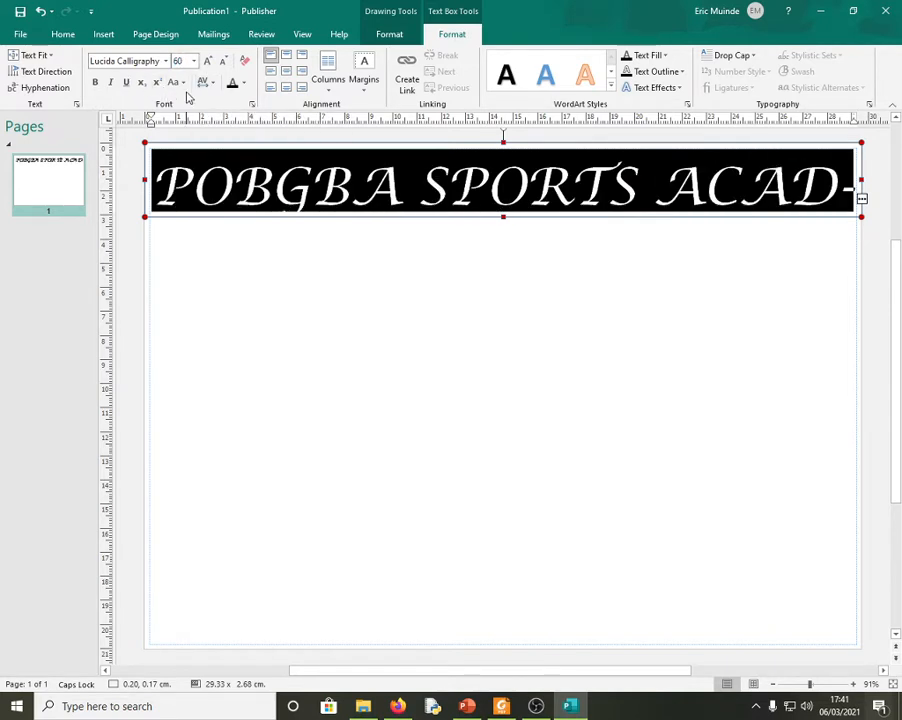
pyautogui.click(180, 62)
pyautogui.write('50')
pyautogui.press('Return')
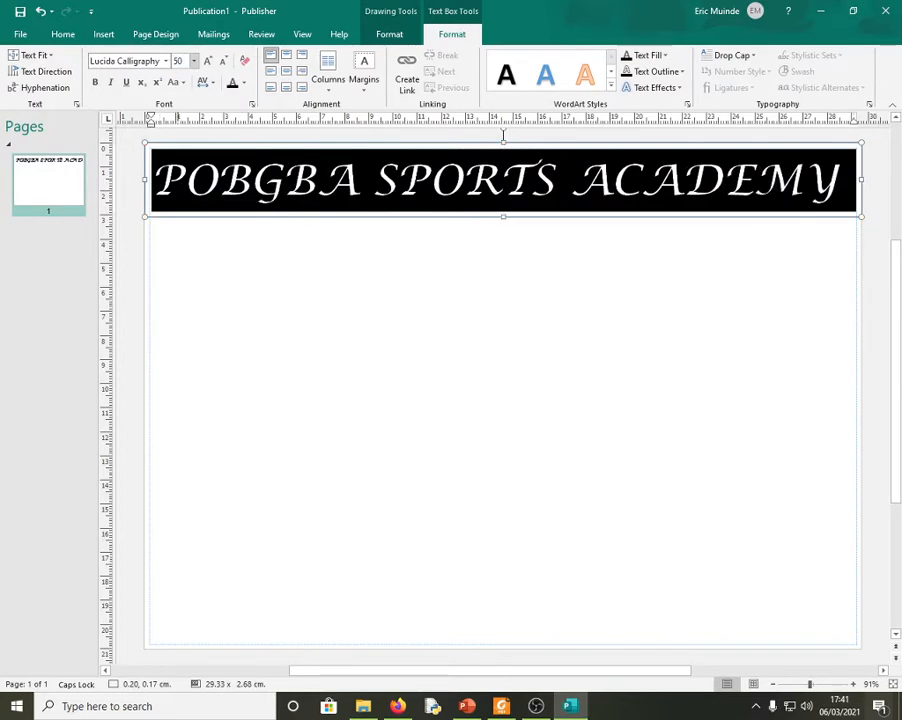
pyautogui.click(420, 290)
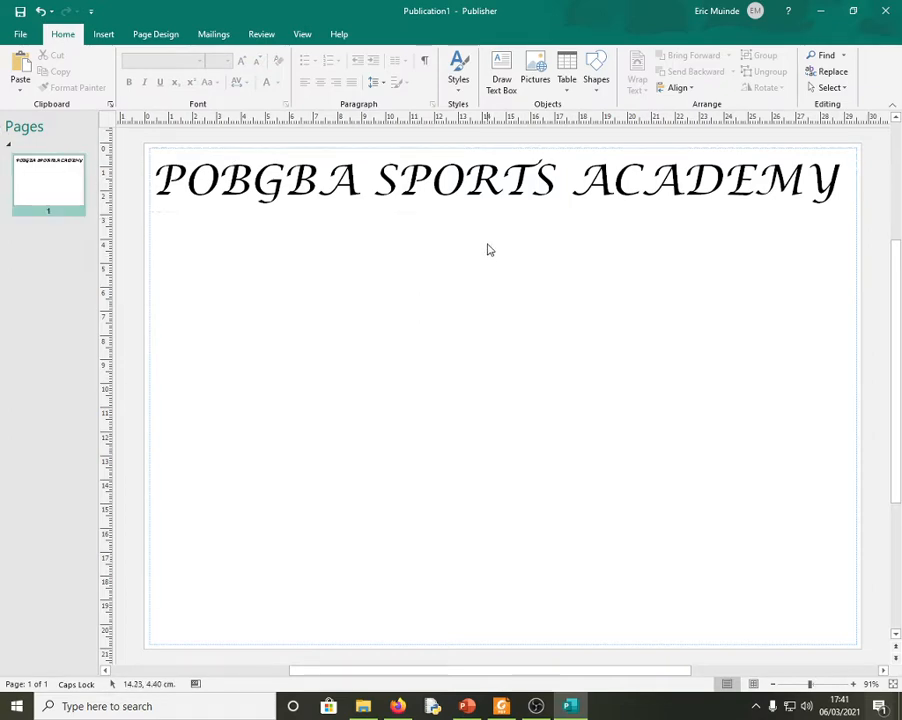
# - Make the whole heading bold
pyautogui.click(382, 200)
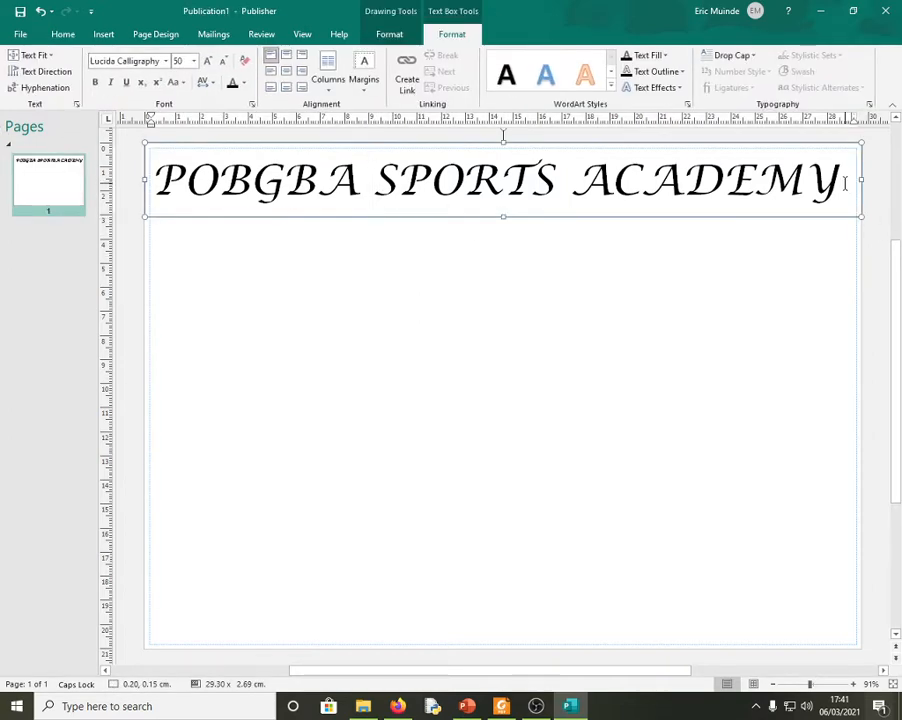
pyautogui.moveTo(845, 182); pyautogui.dragTo(264, 180)
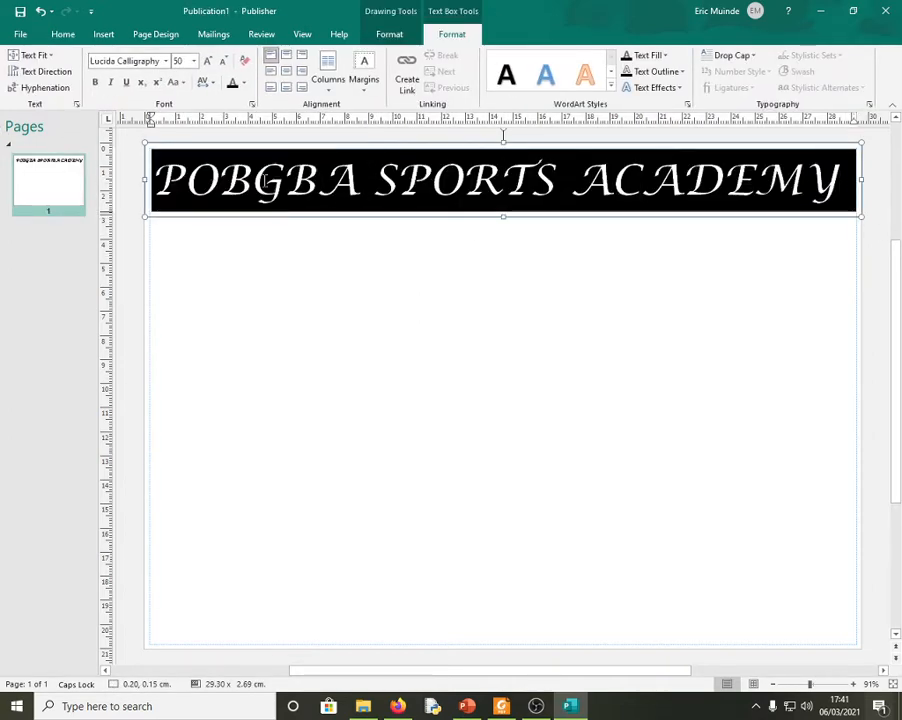
pyautogui.click(95, 84)
pyautogui.click(166, 61)
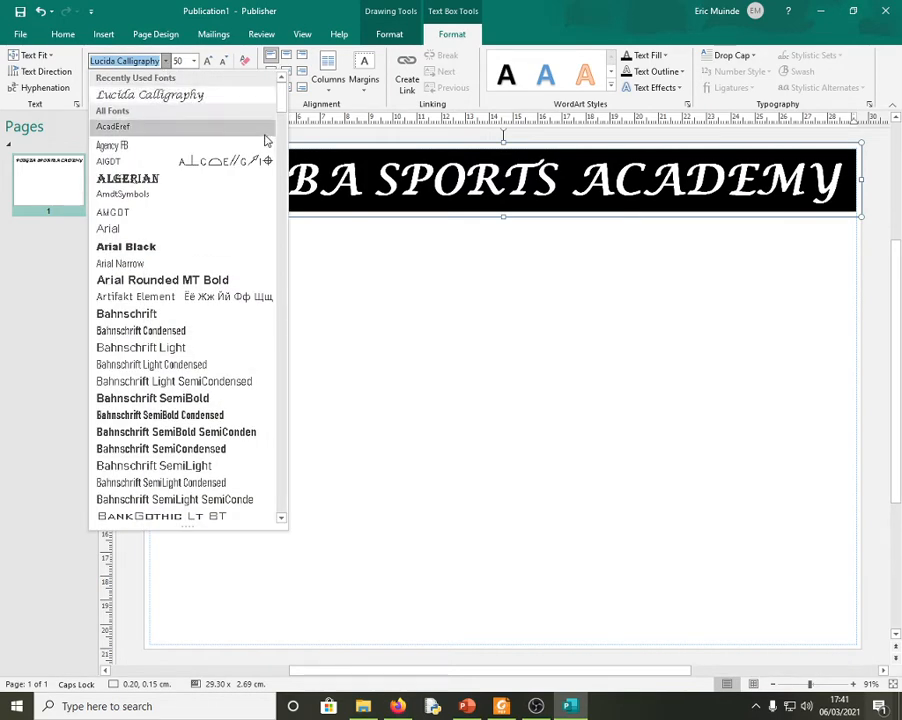
pyautogui.click(500, 197)
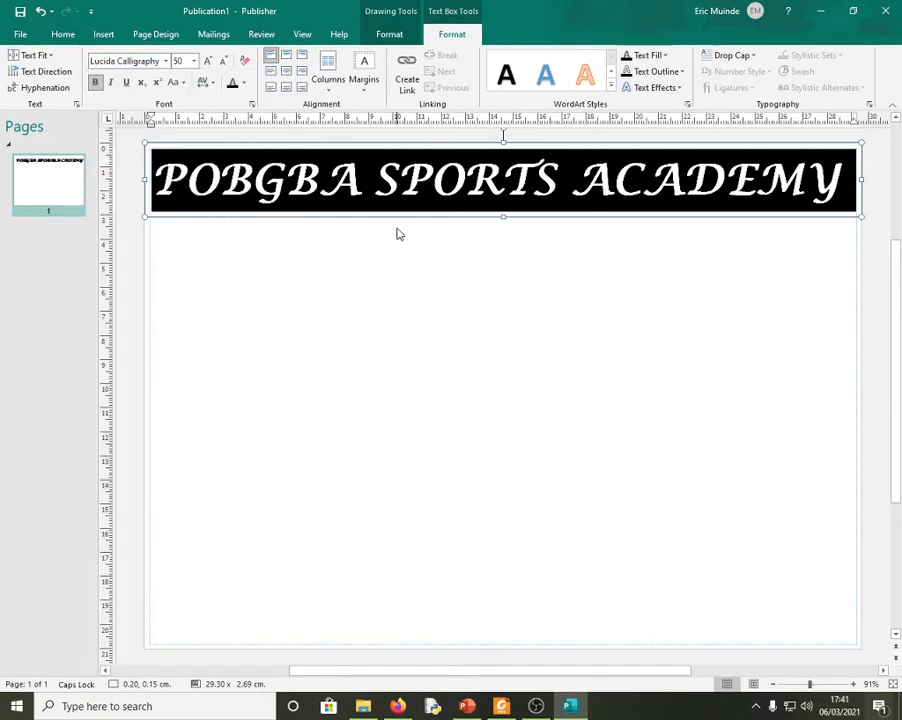
pyautogui.click(400, 240)
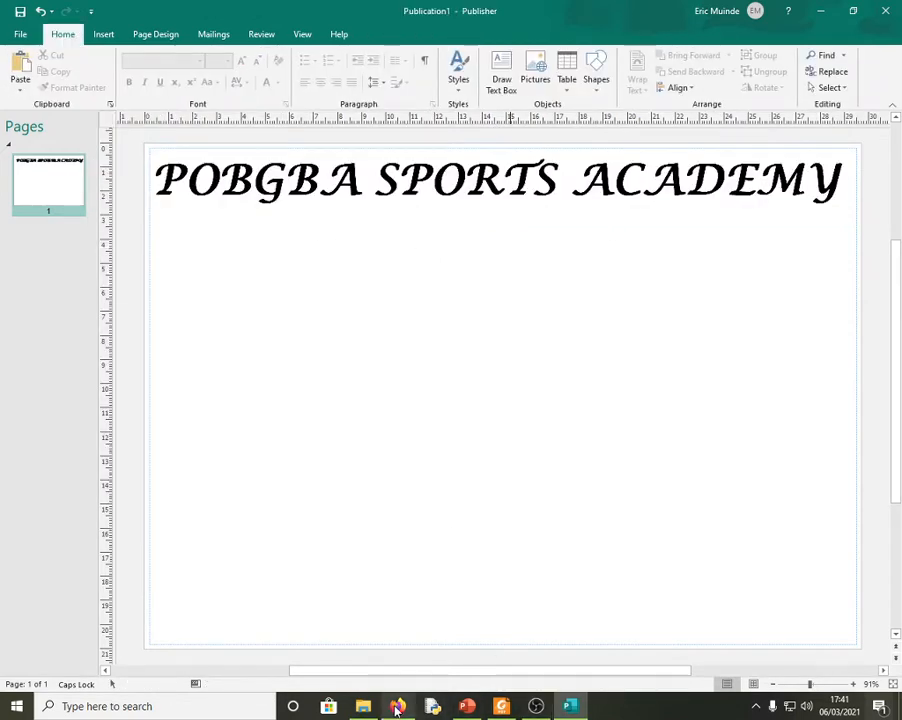
pyautogui.hotkey('alt', 'Tab')
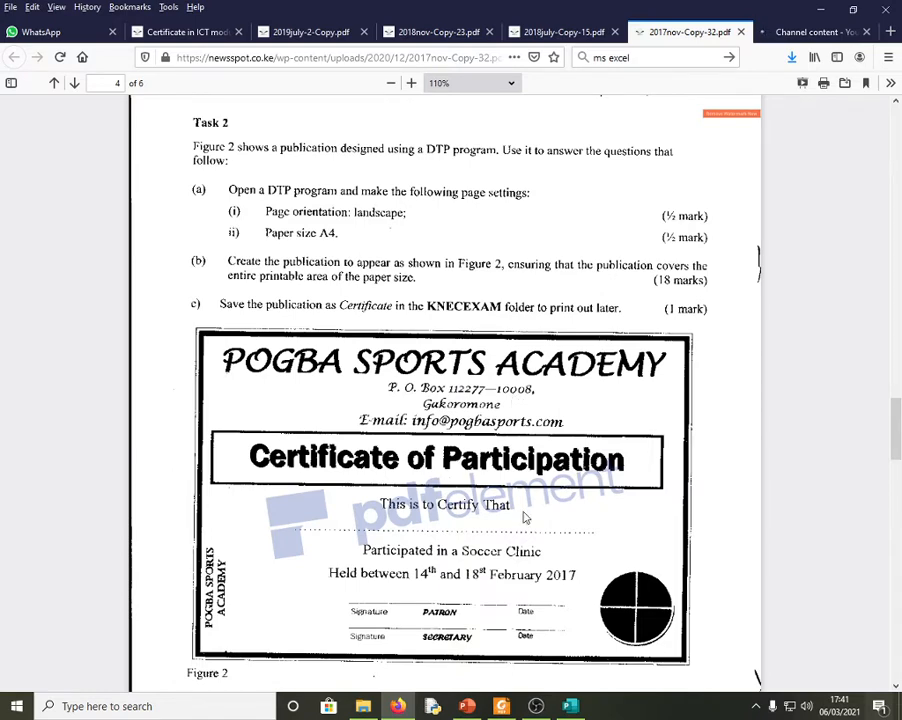
pyautogui.moveTo(898, 408); pyautogui.dragTo(898, 442)
pyautogui.click(584, 706)
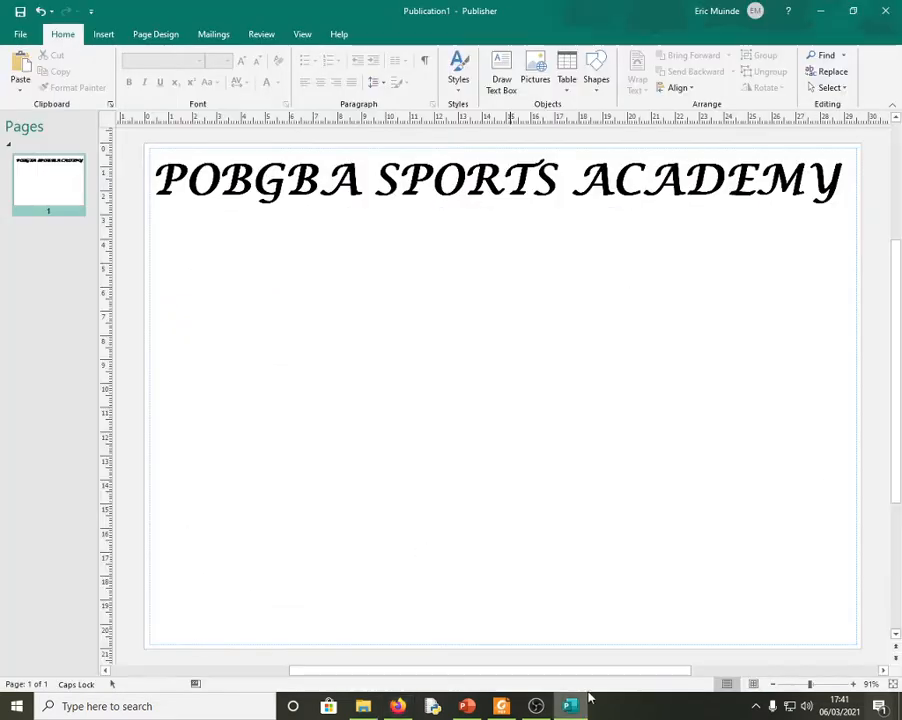
# - Restore the Publisher window below the certificate heading and zoom the page out to 60%
pyautogui.click(855, 12)
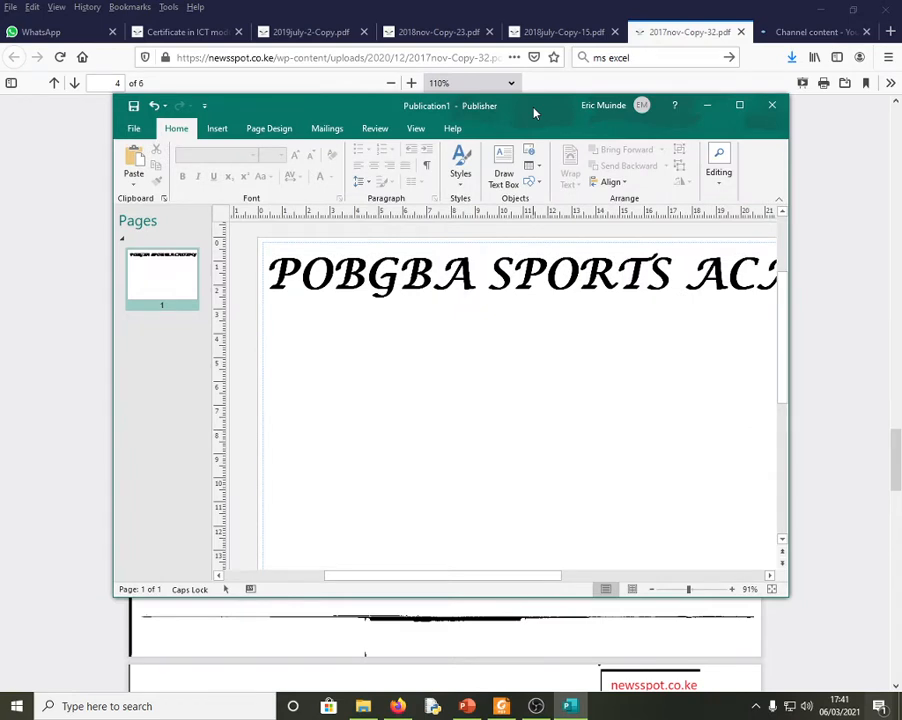
pyautogui.moveTo(534, 113); pyautogui.dragTo(505, 223)
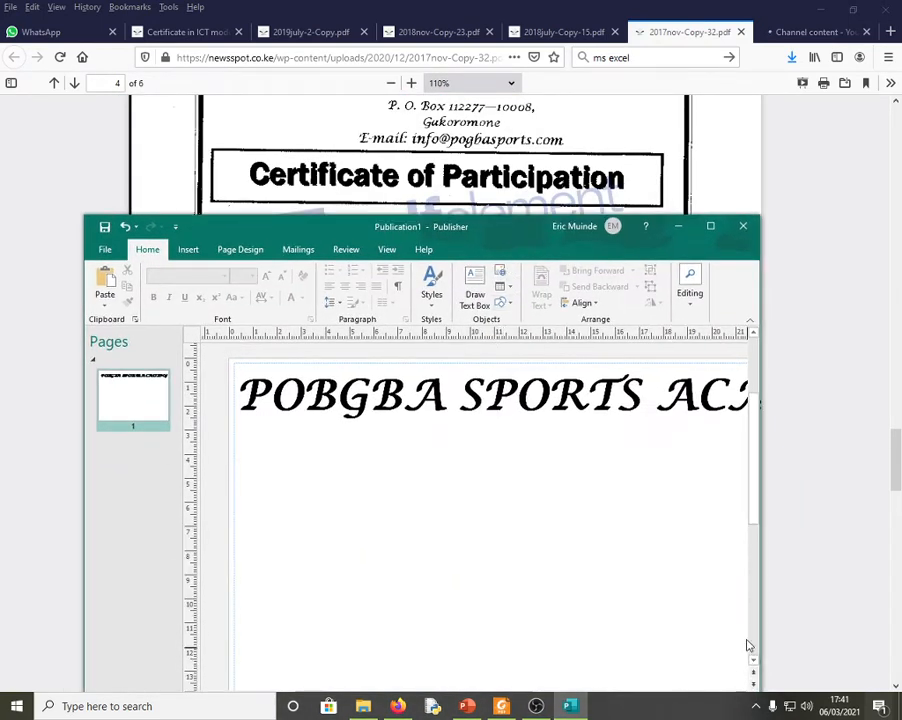
pyautogui.click(711, 227)
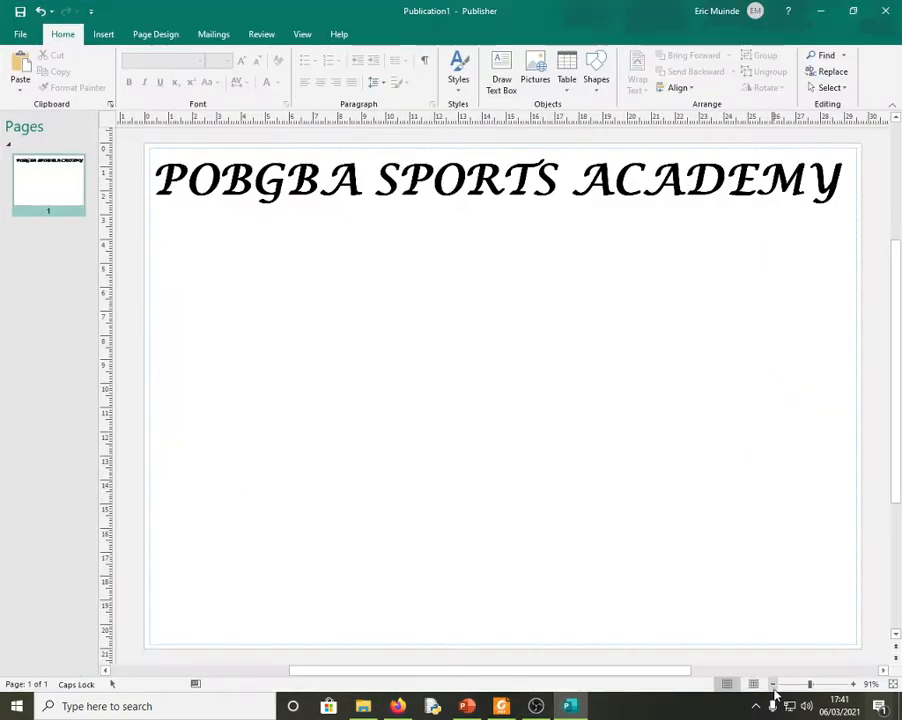
pyautogui.click(773, 685)
pyautogui.click(773, 685)
pyautogui.click(773, 685)
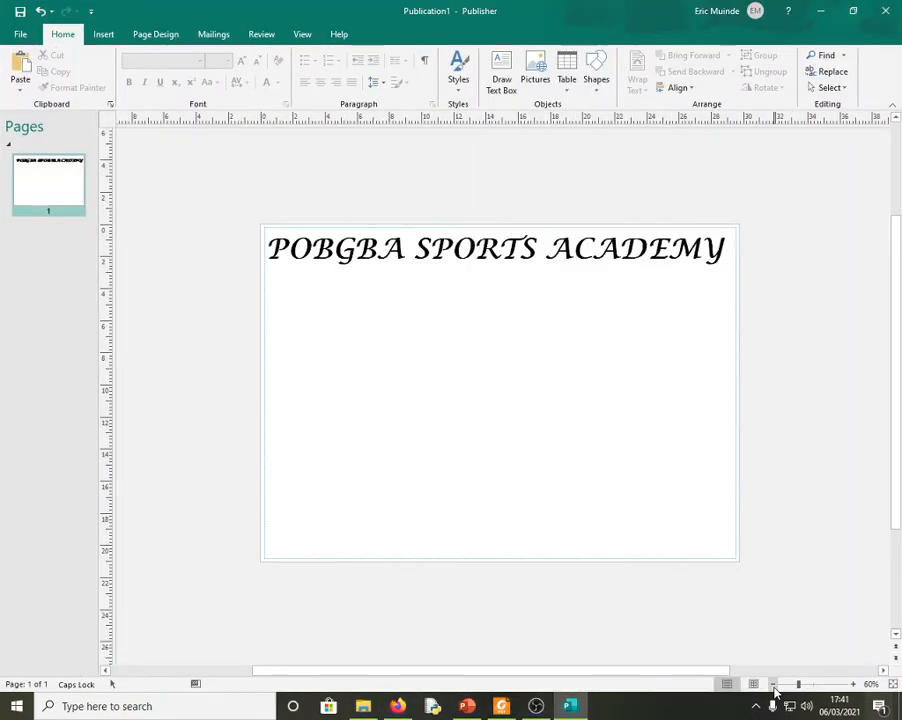
pyautogui.click(853, 11)
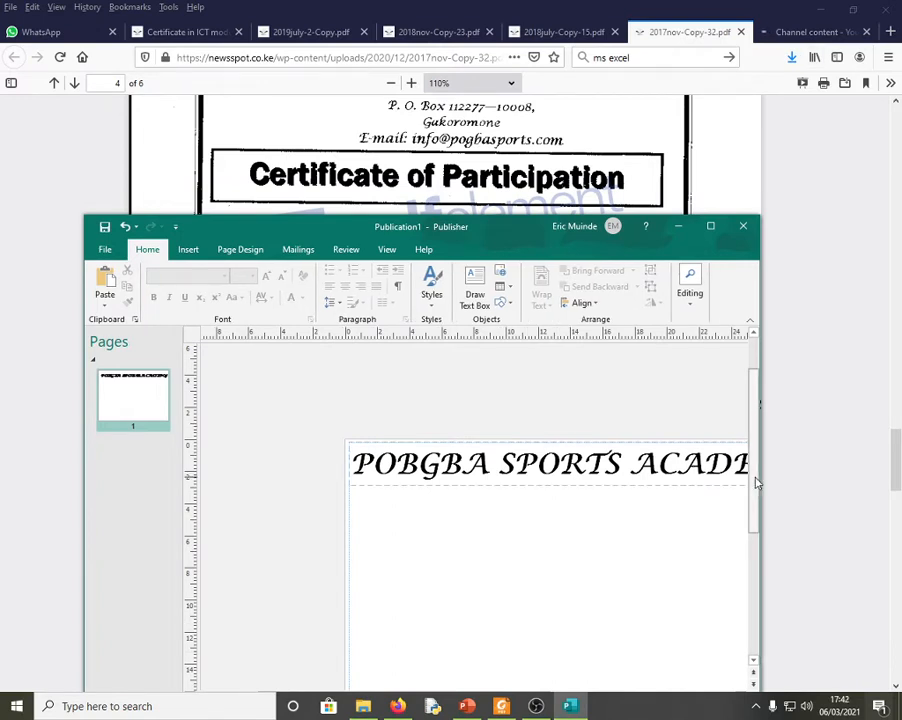
pyautogui.moveTo(757, 483); pyautogui.dragTo(742, 278)
pyautogui.click(710, 226)
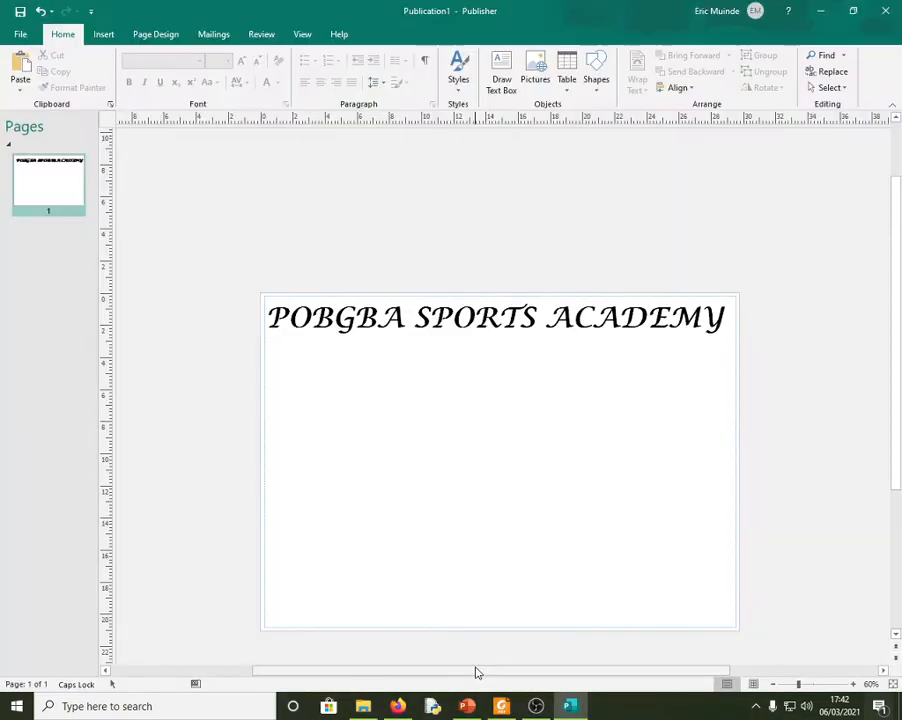
pyautogui.moveTo(480, 666); pyautogui.dragTo(515, 677)
pyautogui.moveTo(515, 676); pyautogui.dragTo(564, 682)
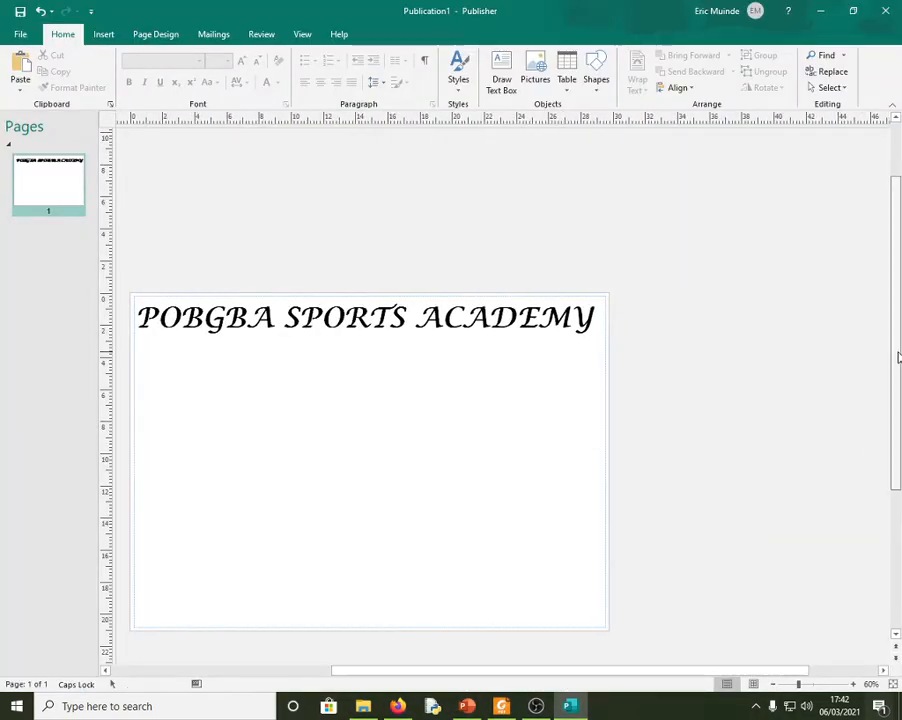
pyautogui.moveTo(895, 362); pyautogui.dragTo(895, 410)
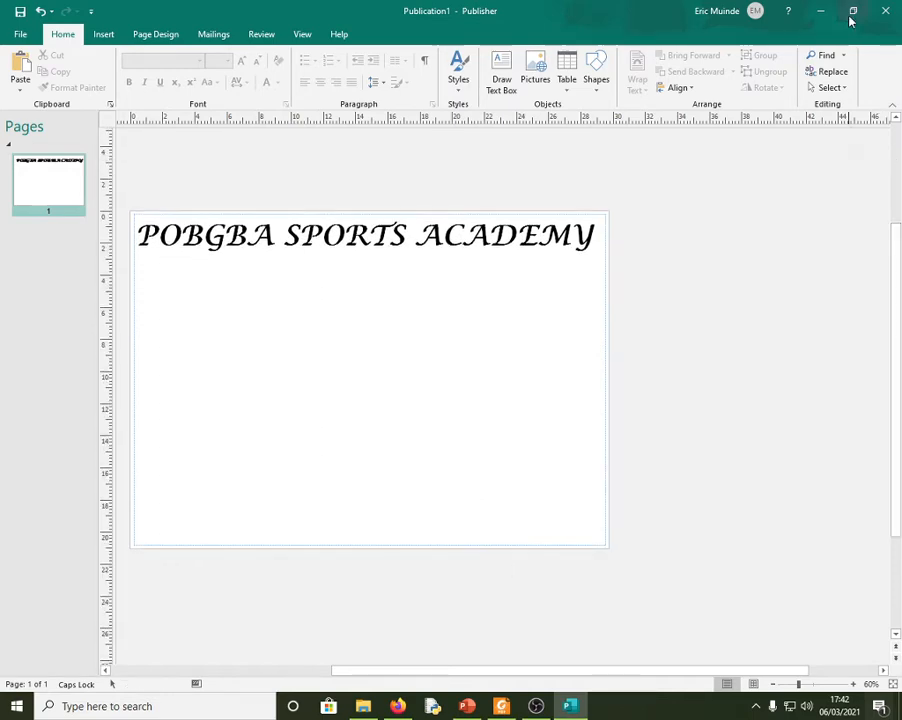
# - Compare the heading with the reference certificate in Firefox, then return to Publisher
pyautogui.click(852, 11)
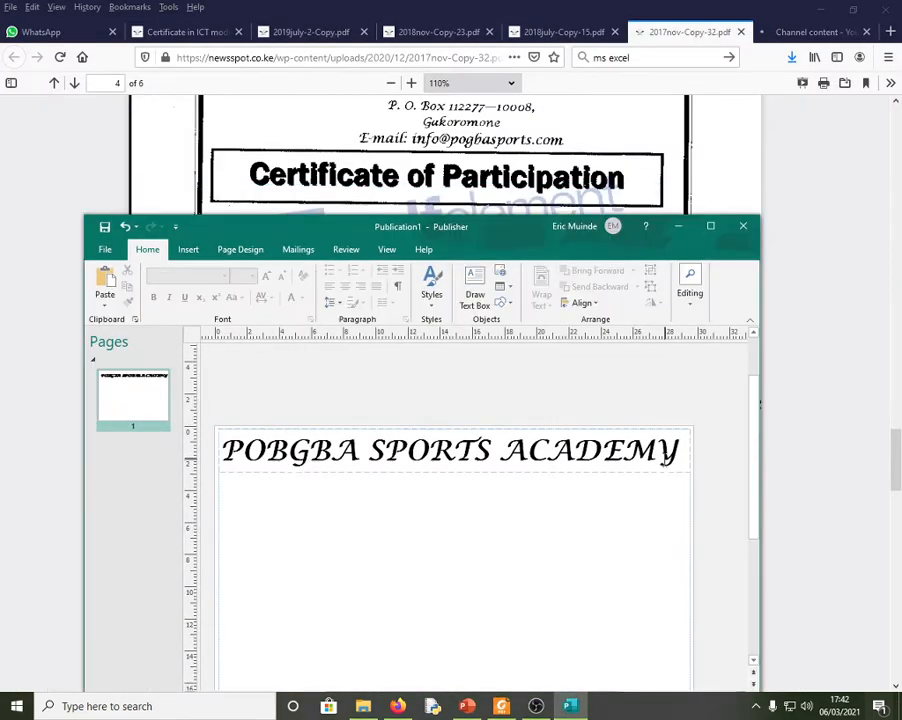
pyautogui.scroll(-2, 667, 467)
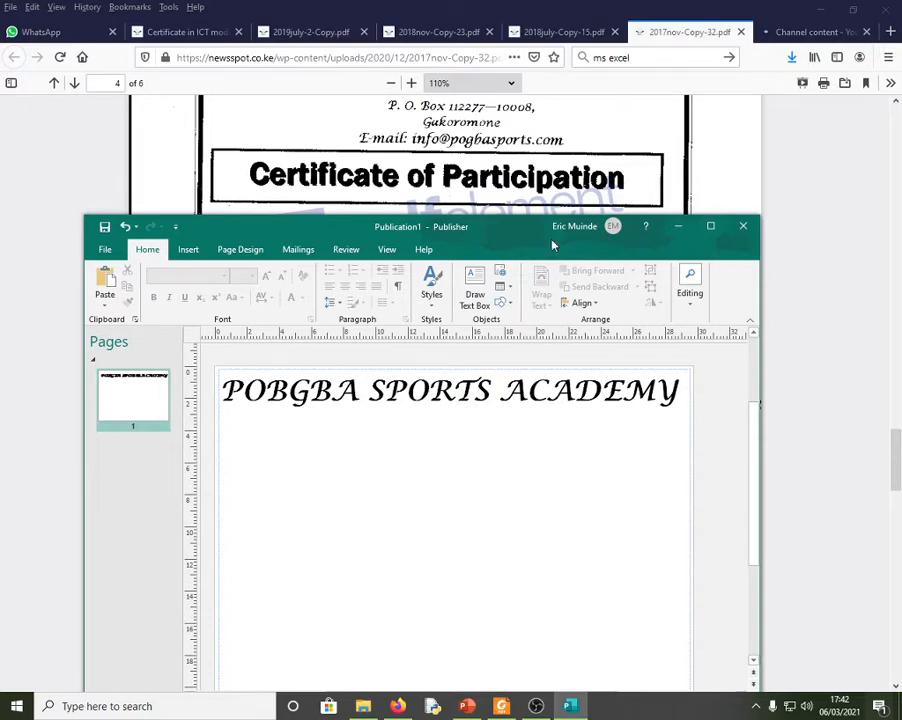
pyautogui.click(630, 134)
pyautogui.scroll(1, 840, 181)
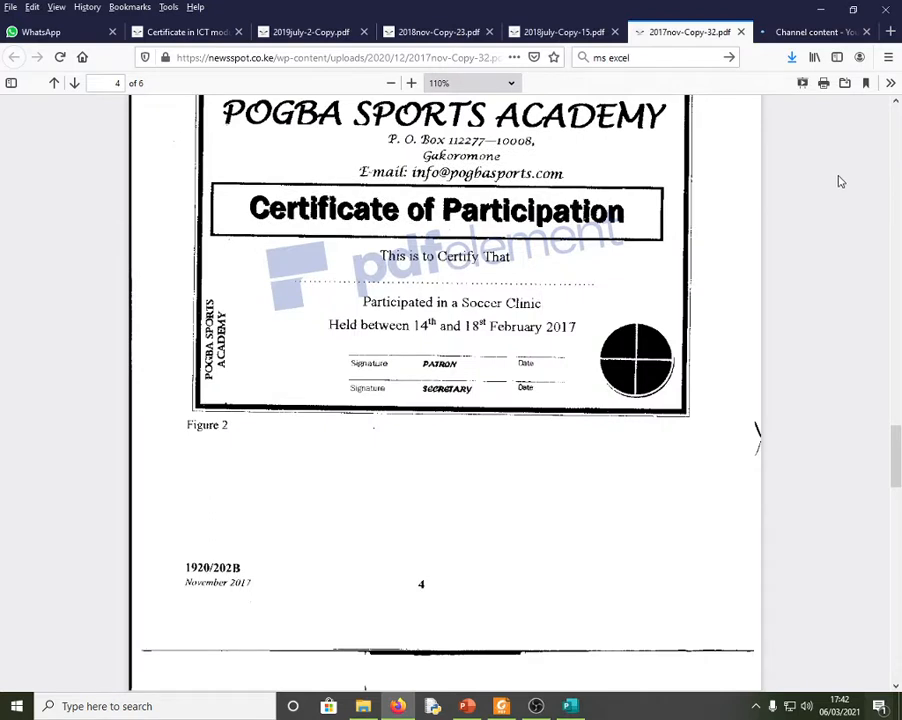
pyautogui.hotkey('alt', 'Tab')
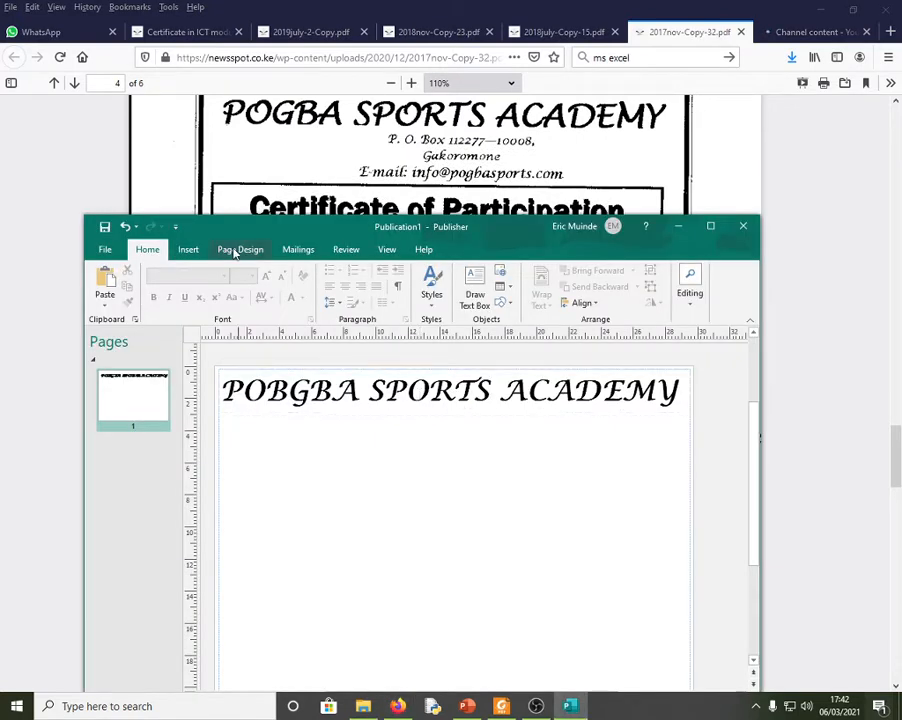
# - Draw a text box under the heading and set its font size to 20
pyautogui.click(189, 250)
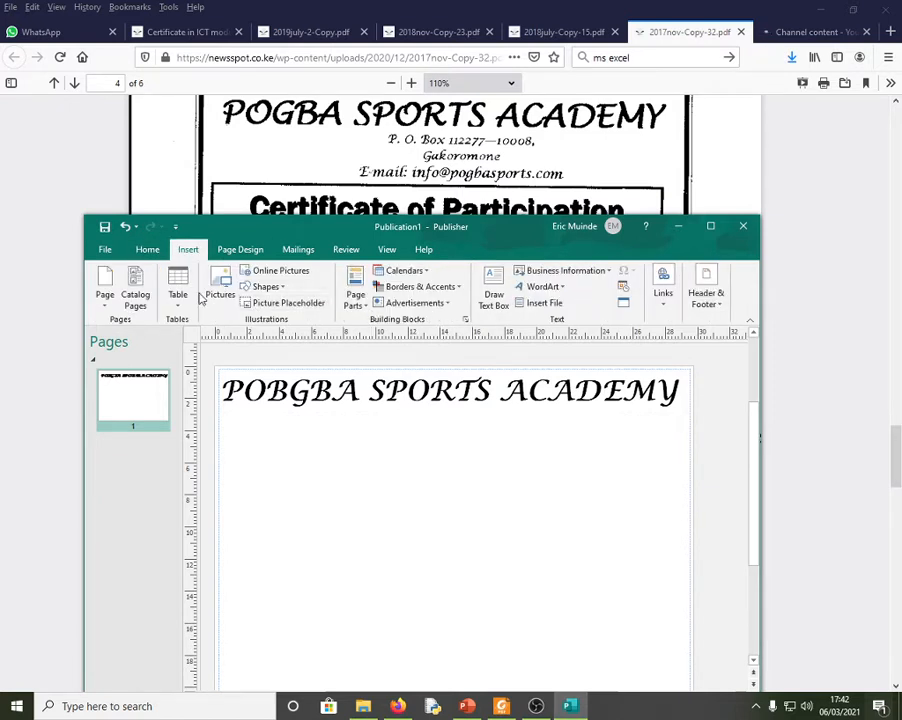
pyautogui.click(493, 298)
pyautogui.moveTo(295, 409)
pyautogui.mouseDown()
pyautogui.moveTo(477, 435)
pyautogui.moveTo(614, 439)
pyautogui.moveTo(596, 477)
pyautogui.moveTo(604, 524)
pyautogui.mouseUp()
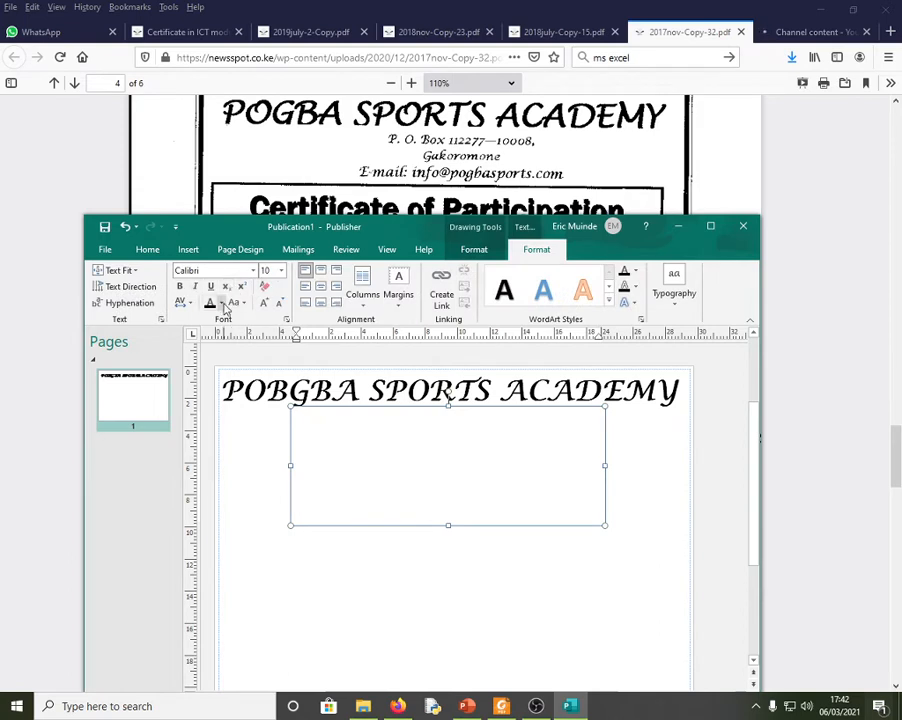
pyautogui.click(264, 303)
pyautogui.click(264, 303)
pyautogui.click(264, 303)
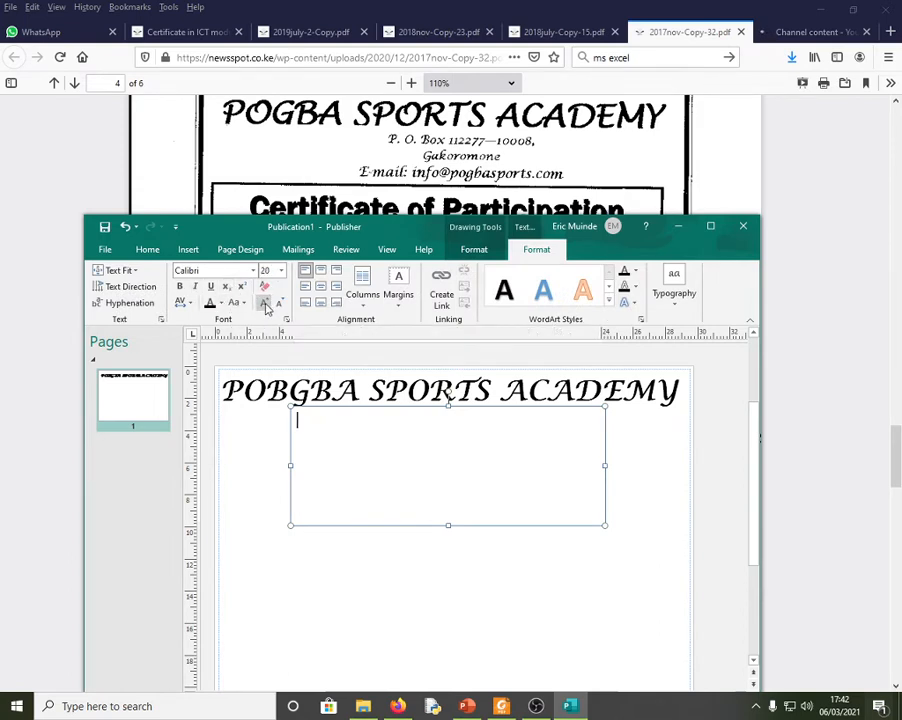
pyautogui.click(264, 303)
pyautogui.click(264, 303)
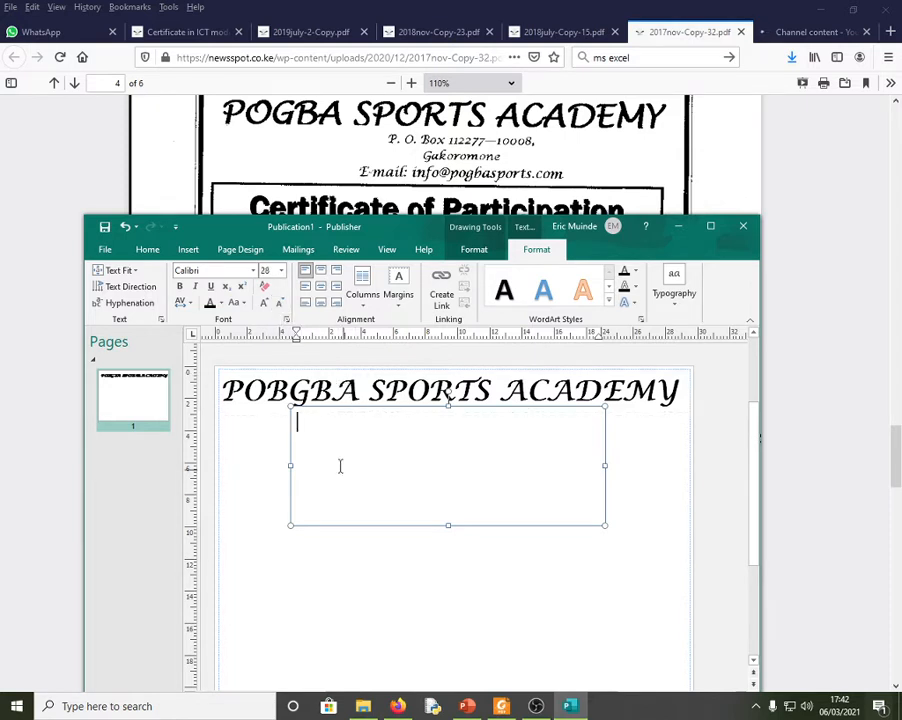
pyautogui.click(281, 306)
pyautogui.click(281, 306)
pyautogui.click(281, 305)
# - Type the academy's P.O. Box line in Lucida Calligraphy and centre it at the top
pyautogui.write('P')
pyautogui.click(220, 270)
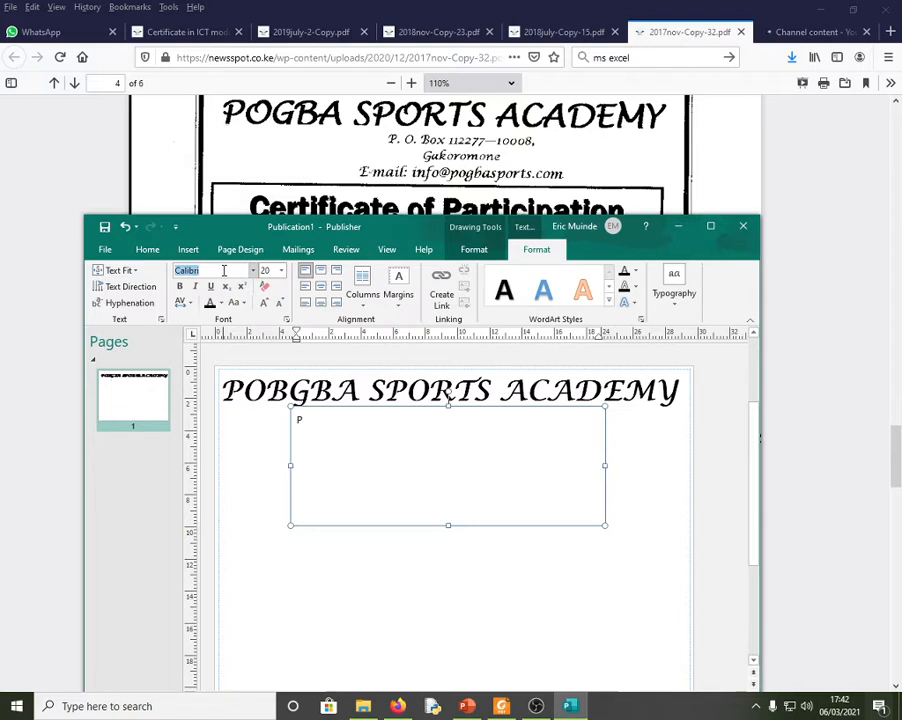
pyautogui.write('Li')
pyautogui.write('ucida')
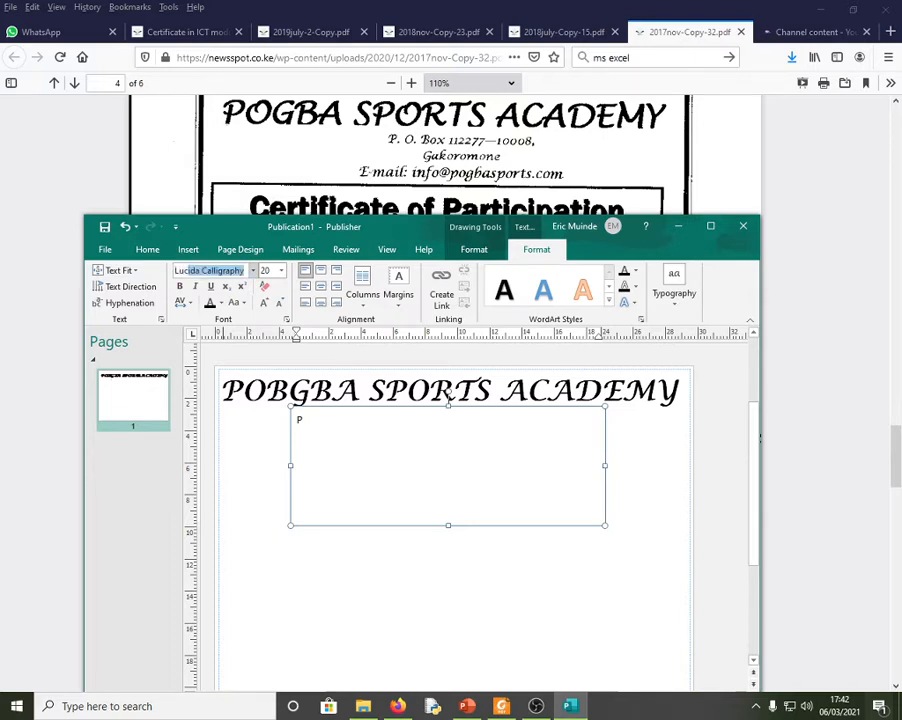
pyautogui.press('Return')
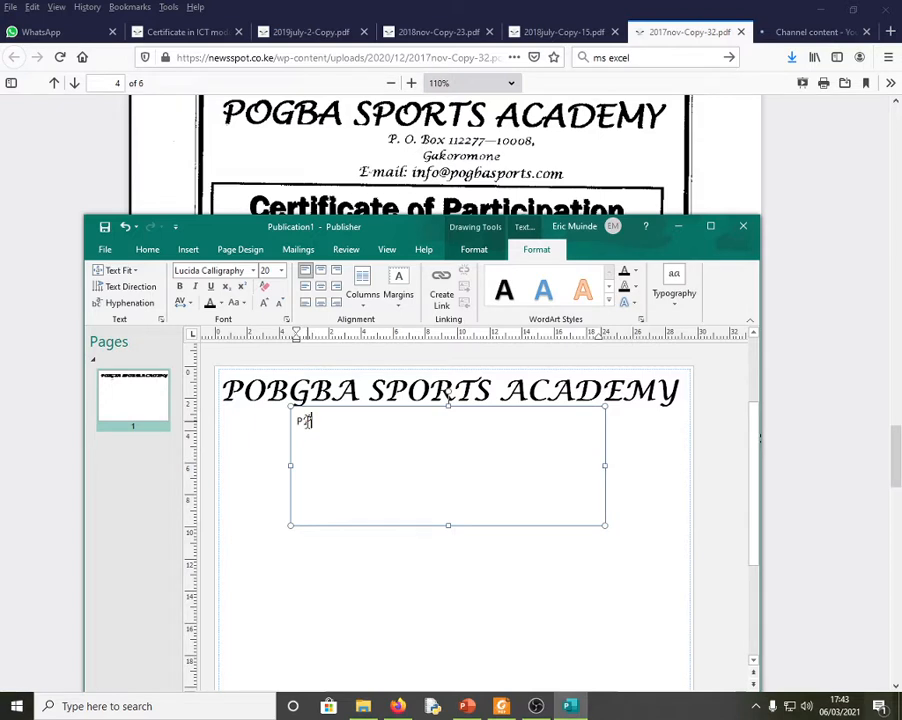
pyautogui.click(309, 421)
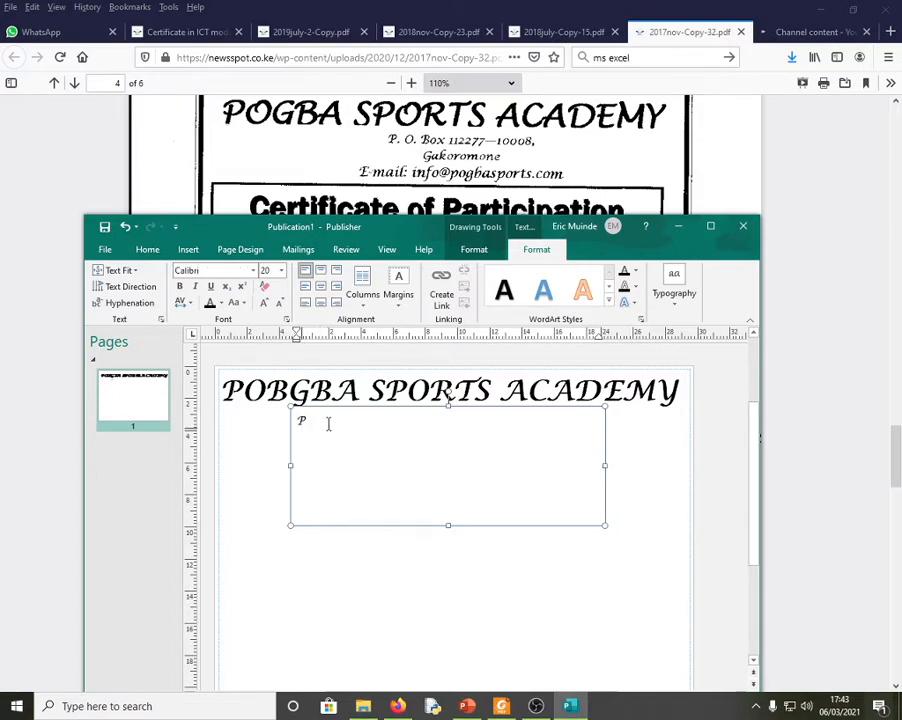
pyautogui.click(325, 421)
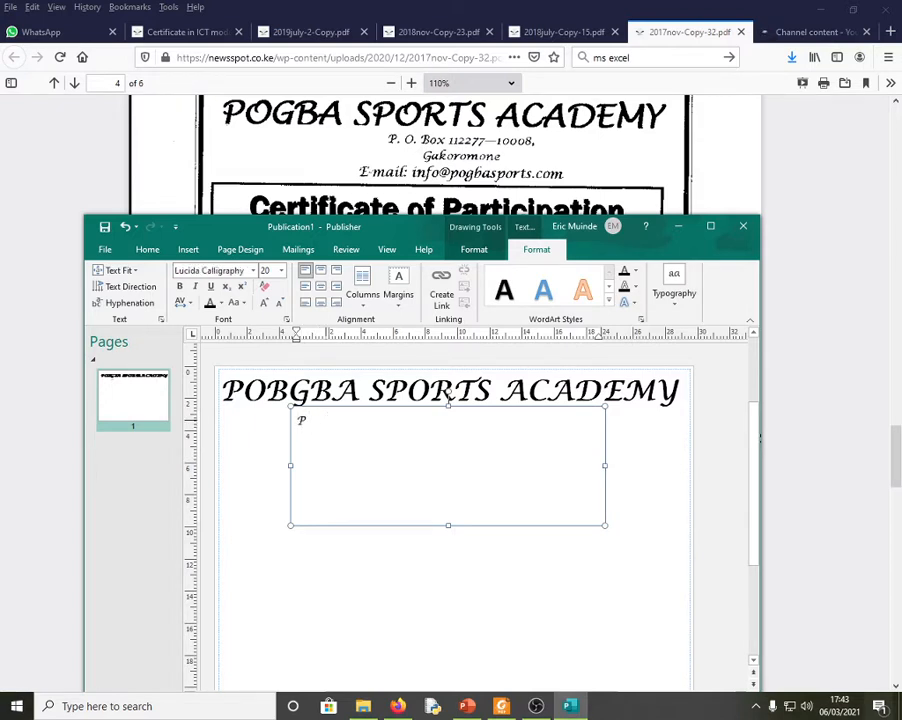
pyautogui.write('O ')
pyautogui.write('Box')
pyautogui.write(' 112')
pyautogui.write('277')
pyautogui.write(' - ')
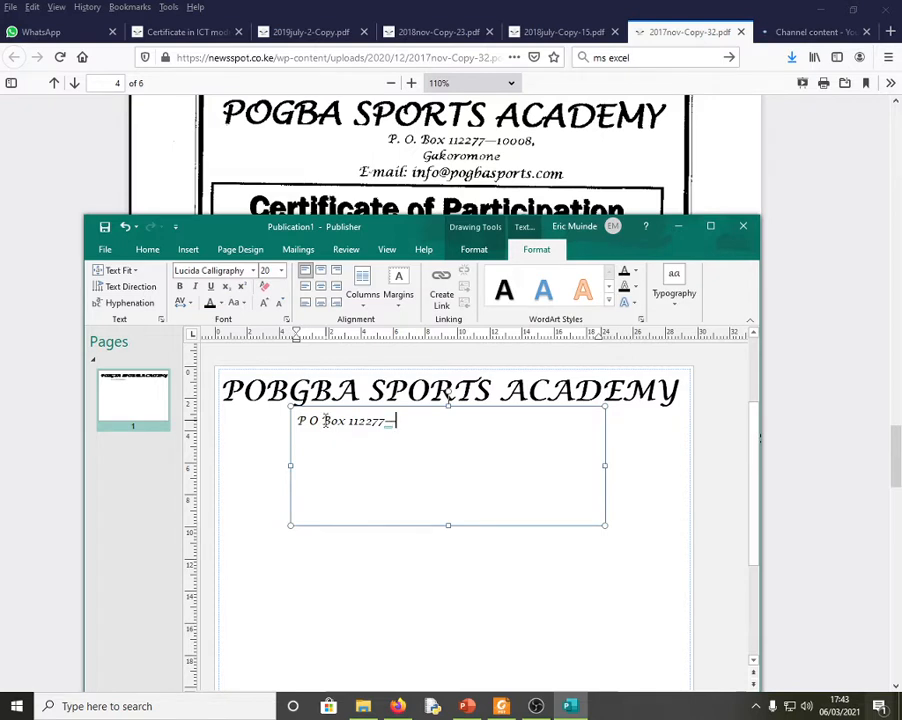
pyautogui.write('10008')
pyautogui.click(320, 271)
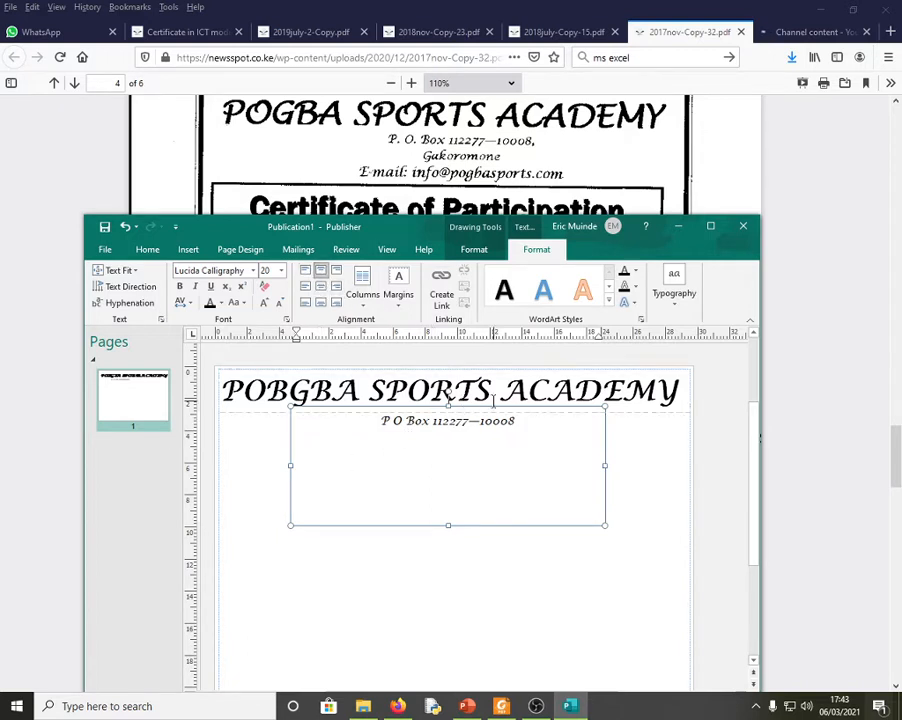
# - Add the centred lines 'Gakoromone' and 'E-mail:' with the academy's address below the box address
pyautogui.press('Return')
pyautogui.write('Gakoromone')
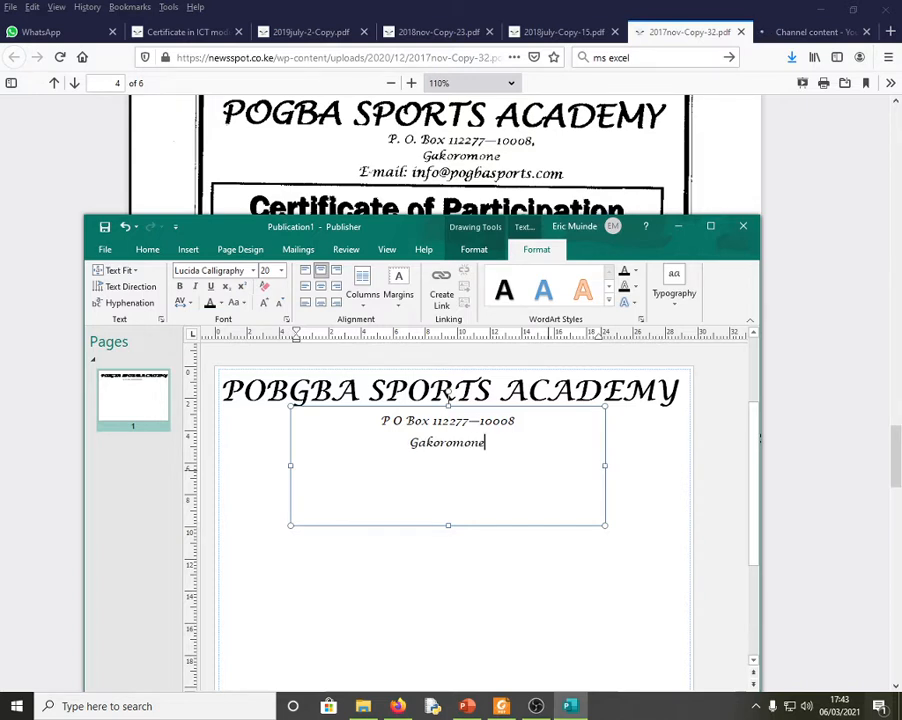
pyautogui.press('Return')
pyautogui.write('E')
pyautogui.press('BackSpace')
pyautogui.write('E-mail')
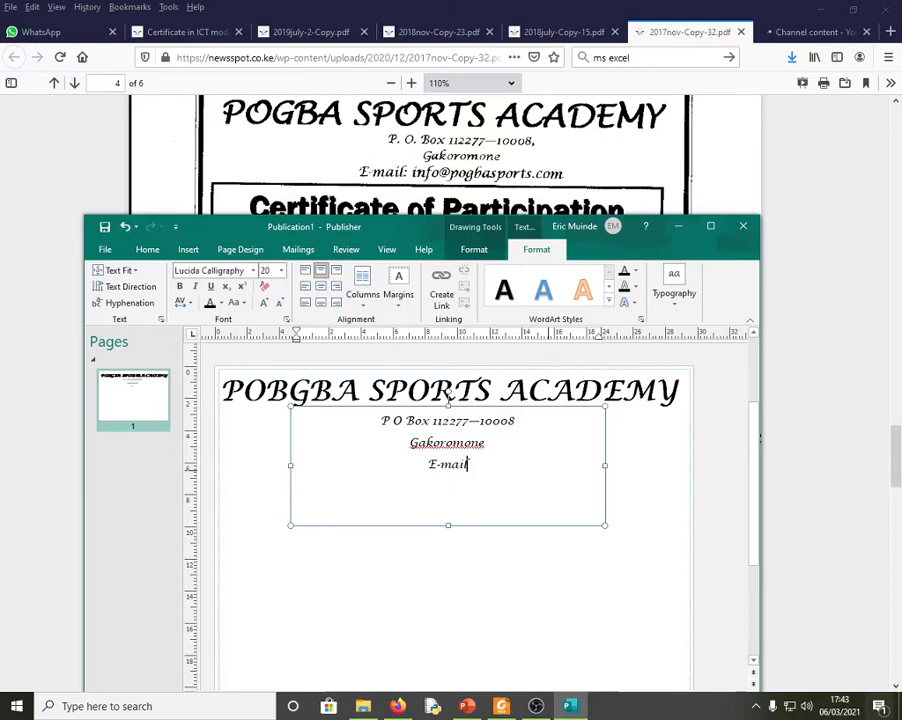
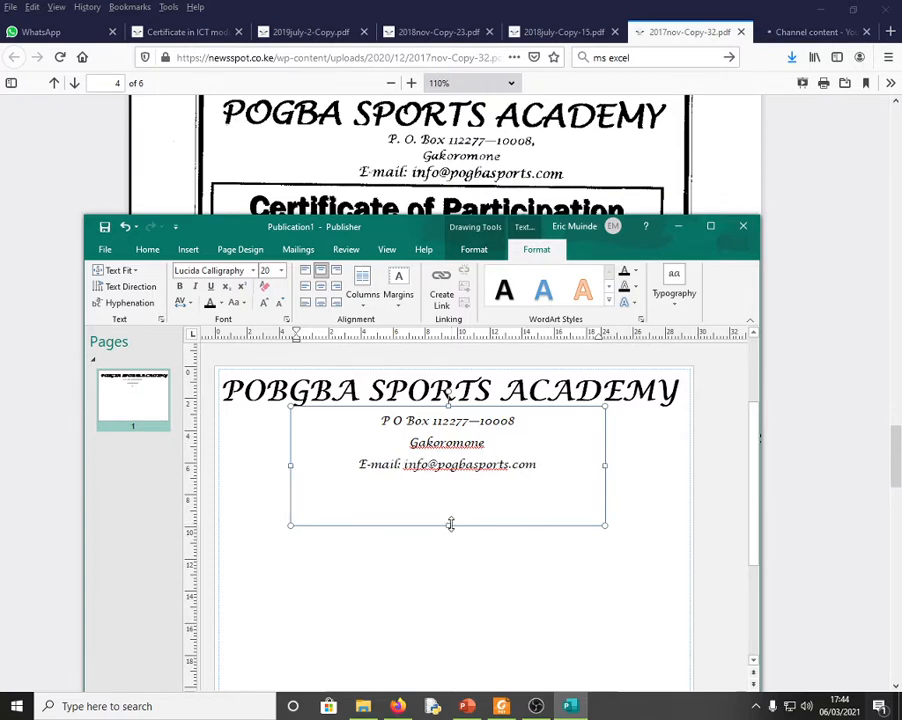
# - Shrink the address box to its three lines and draw a page-wide empty text box beneath it
pyautogui.moveTo(450, 524); pyautogui.dragTo(444, 485)
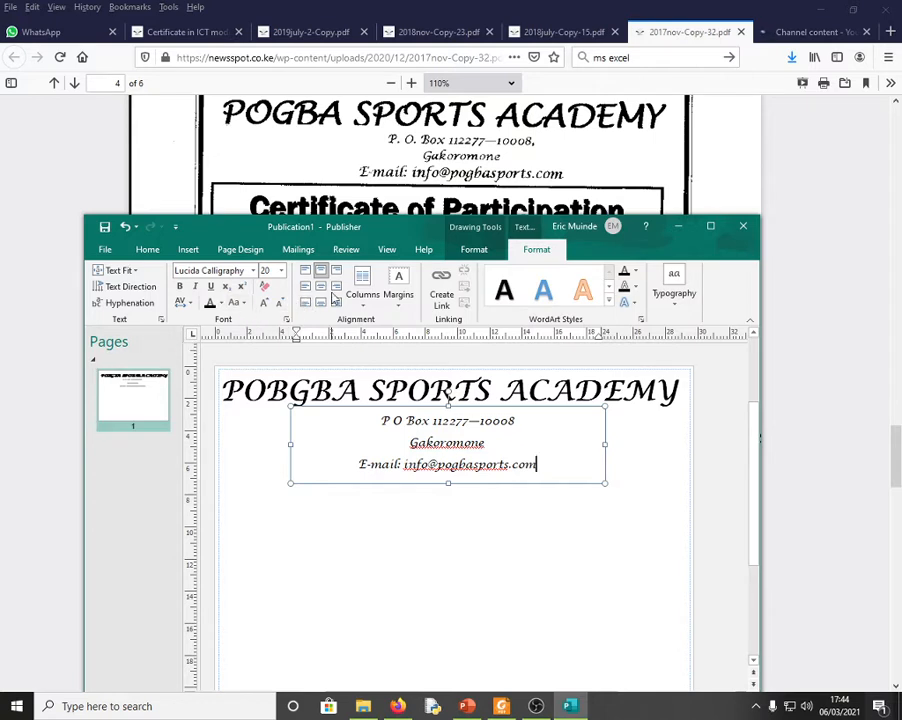
pyautogui.click(188, 250)
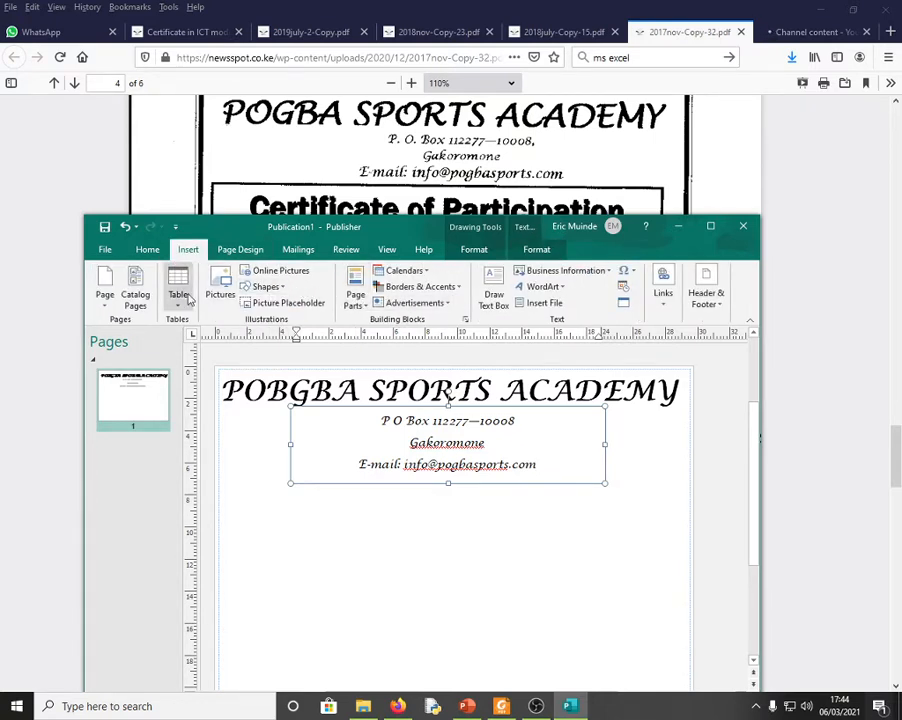
pyautogui.click(494, 292)
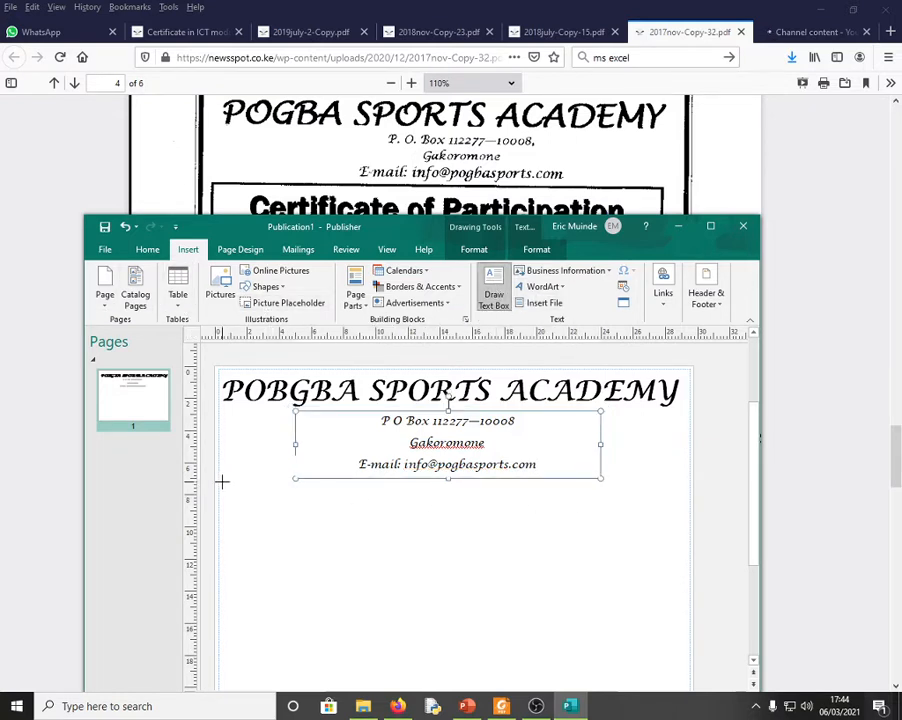
pyautogui.moveTo(217, 483); pyautogui.dragTo(684, 532)
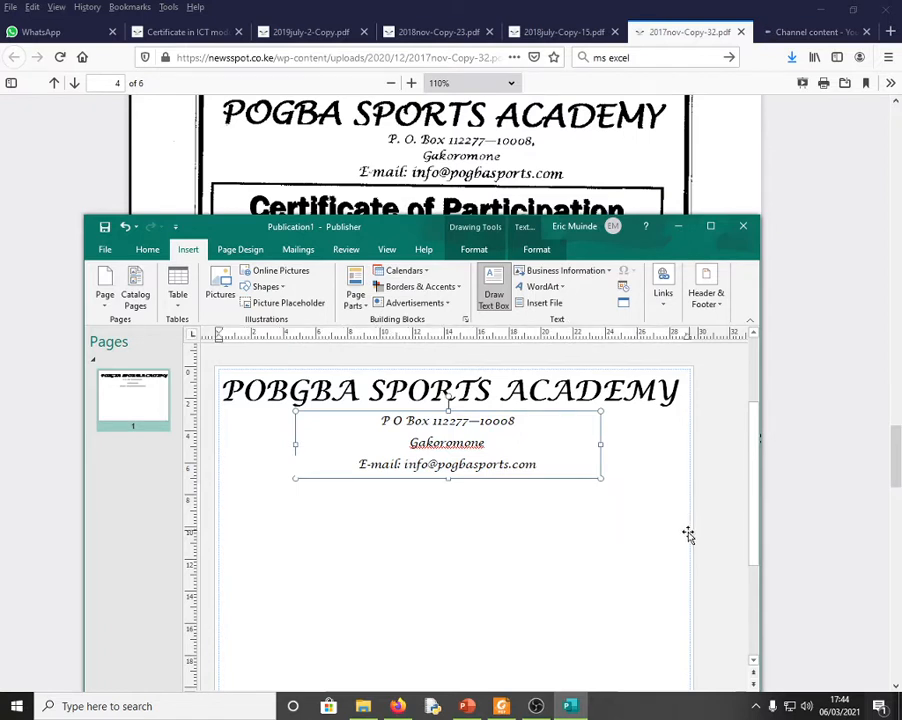
pyautogui.moveTo(455, 479); pyautogui.dragTo(455, 475)
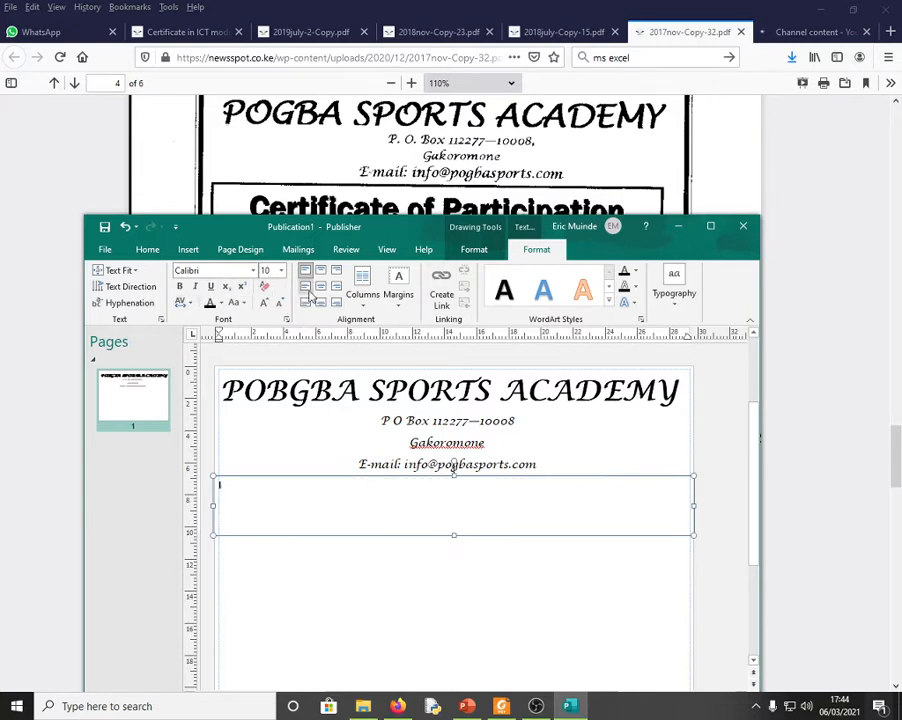
# - Set the new text box's font size to 40
pyautogui.click(263, 303)
pyautogui.click(263, 303)
pyautogui.click(263, 303)
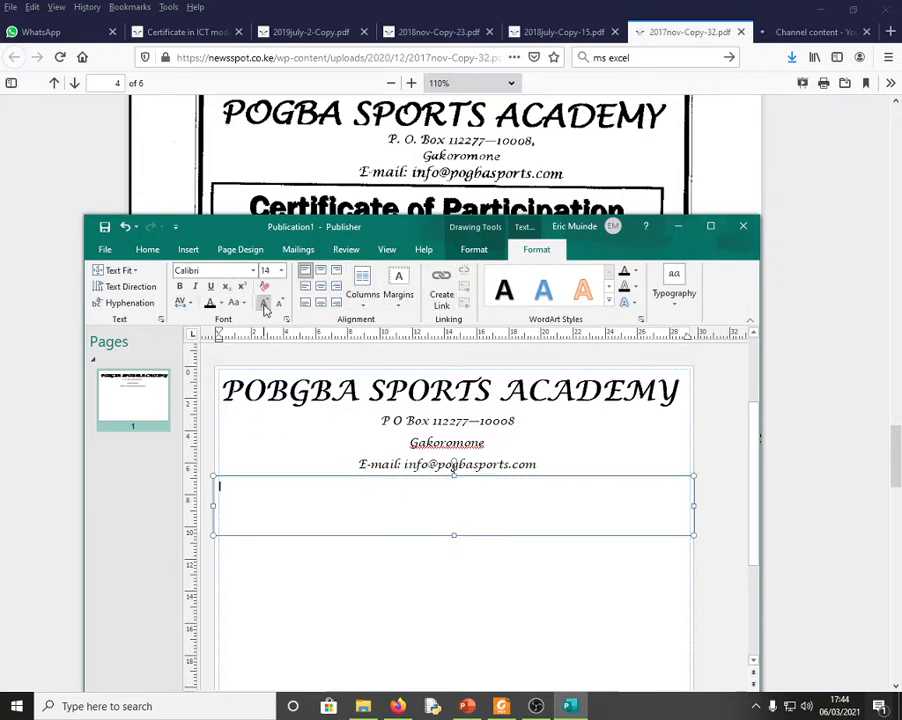
pyautogui.click(263, 303)
pyautogui.click(263, 303)
pyautogui.click(263, 303)
pyautogui.click(263, 303)
pyautogui.click(263, 303)
pyautogui.click(263, 303)
pyautogui.click(281, 306)
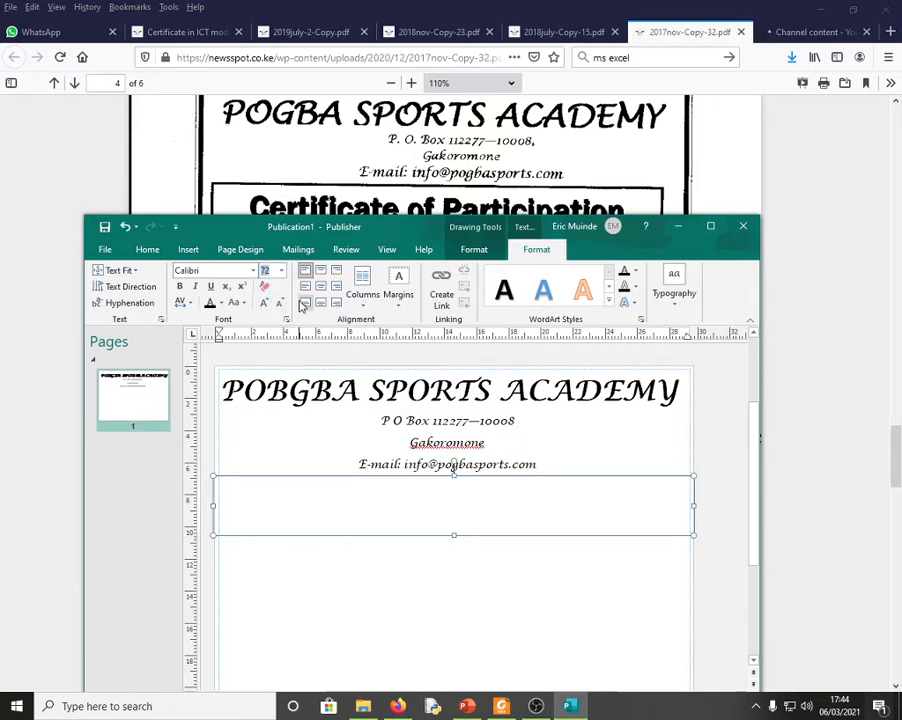
pyautogui.write('40')
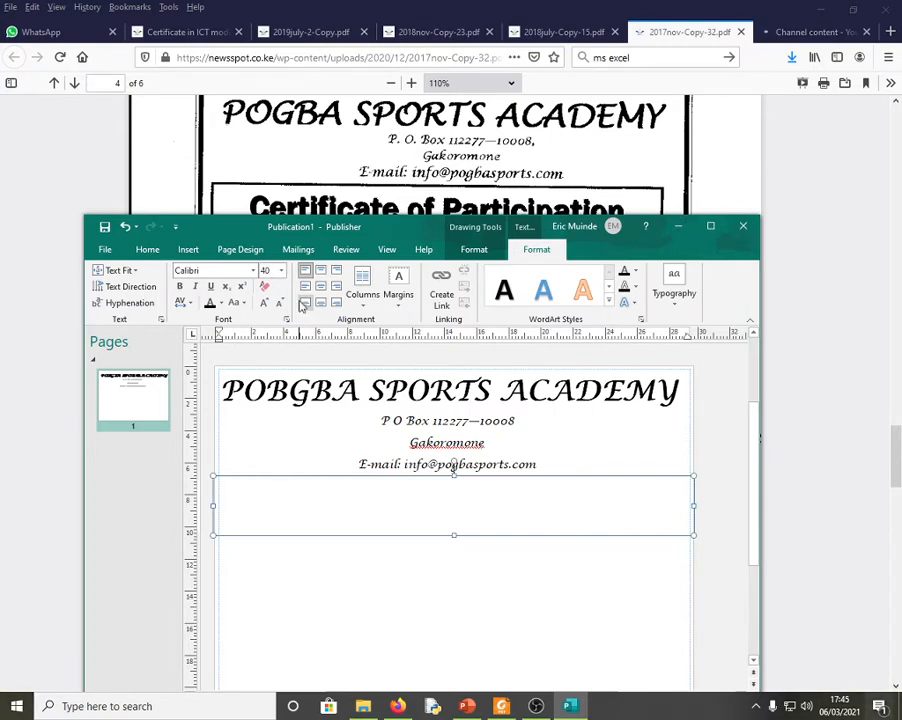
pyautogui.write('Certifi')
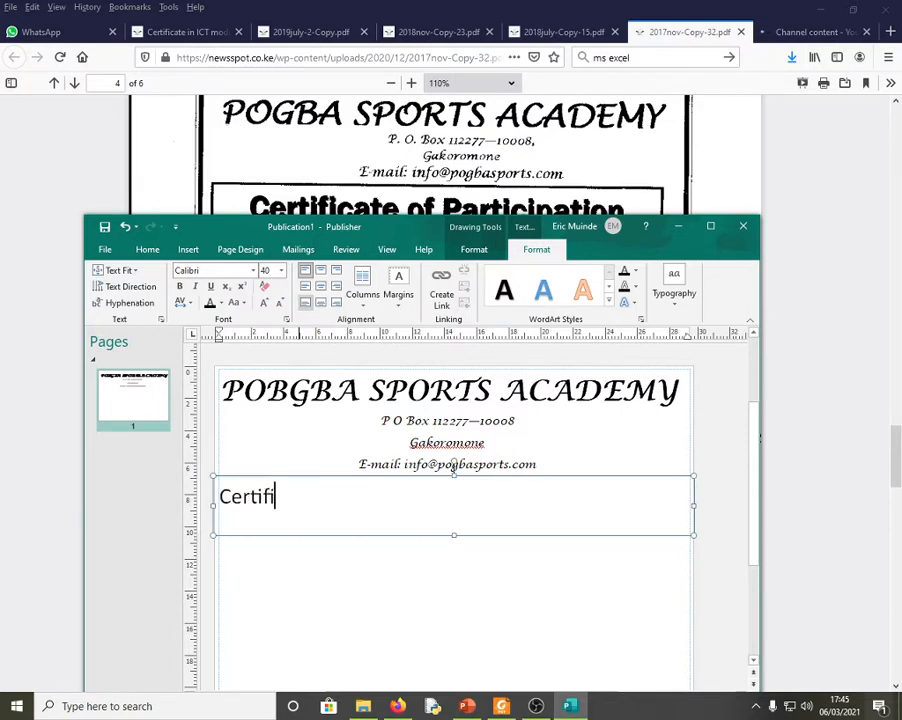
# - Type 'Certificate of Participation' in the box and select the whole line
pyautogui.write('cate of P')
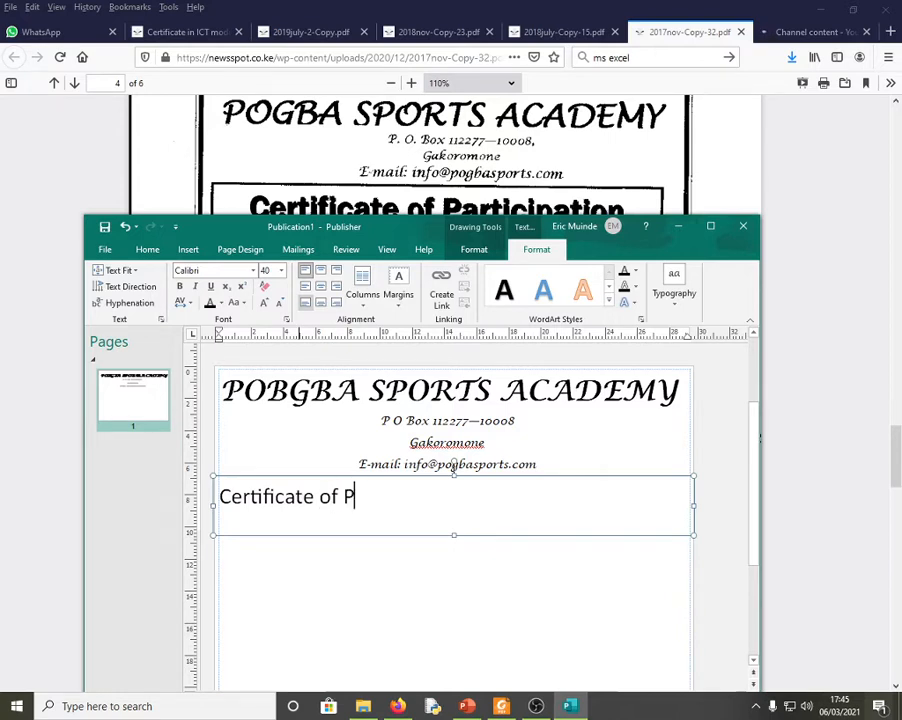
pyautogui.write('artici')
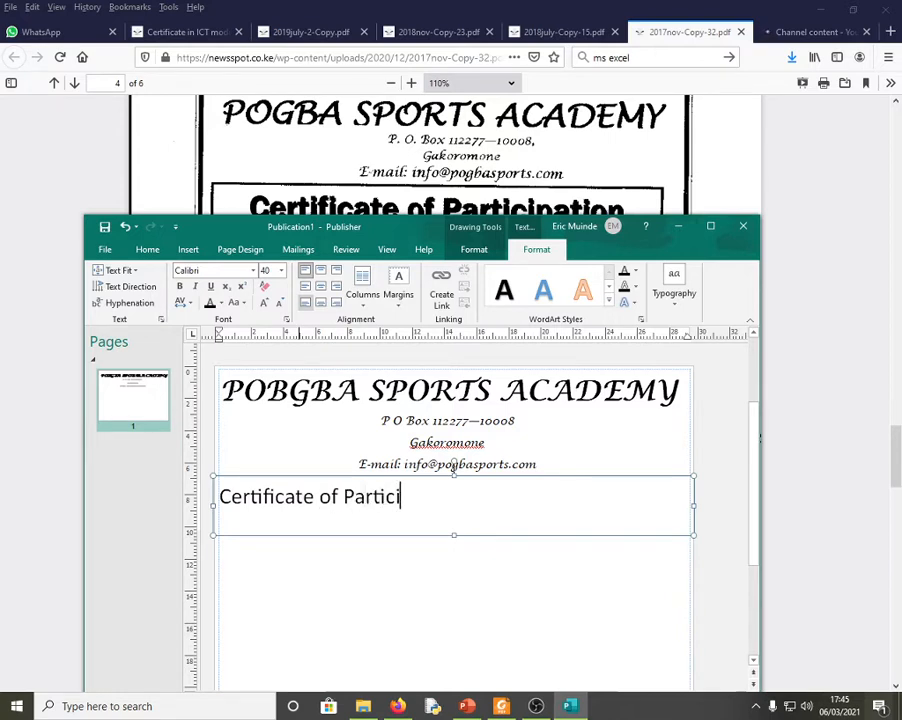
pyautogui.write('pation')
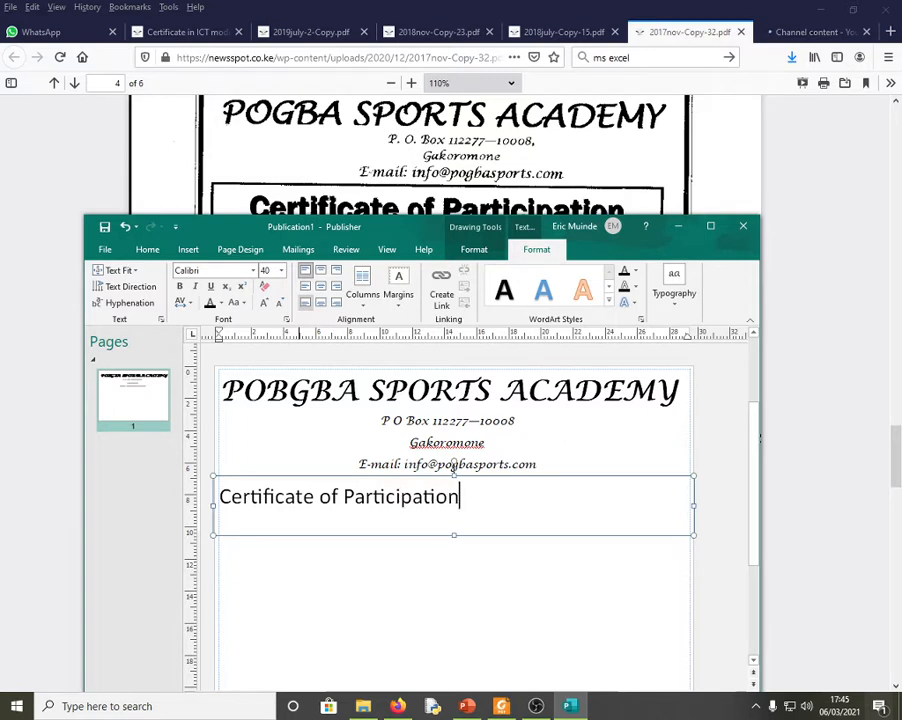
pyautogui.moveTo(472, 500); pyautogui.dragTo(172, 470)
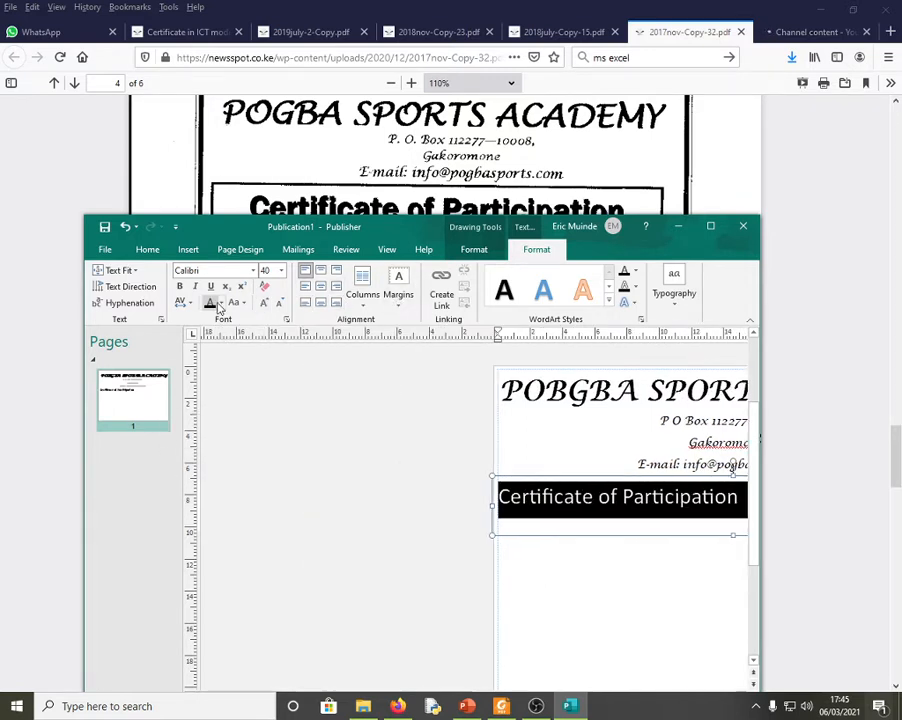
# - Enlarge the 'Certificate of Participation' title to 72 pt and centre it
pyautogui.click(265, 304)
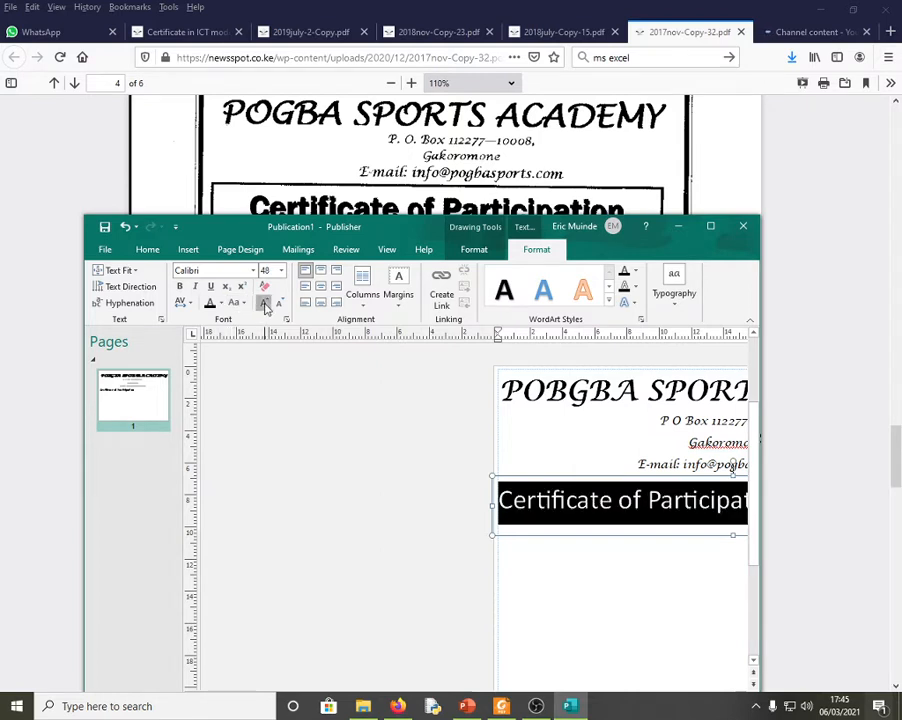
pyautogui.click(265, 304)
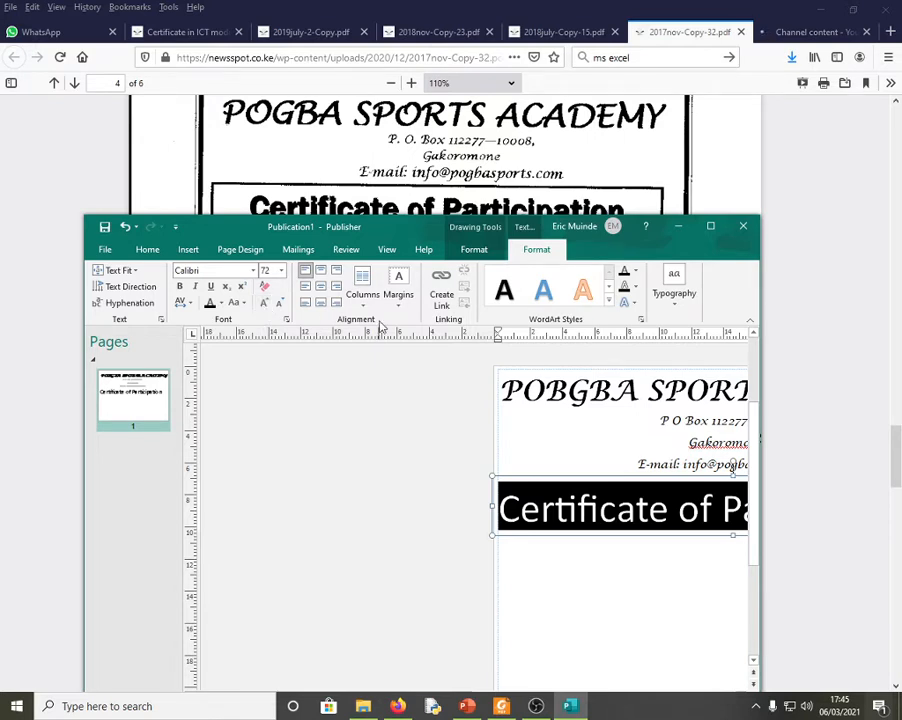
pyautogui.click(320, 270)
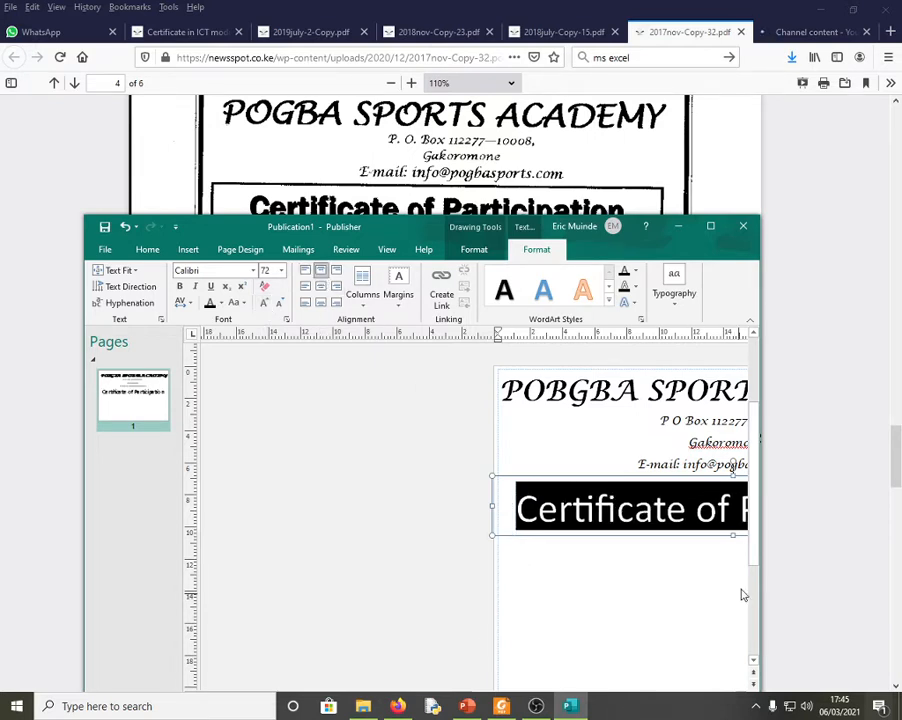
# - Maximize the Publisher window and deselect the title box
pyautogui.moveTo(755, 553); pyautogui.dragTo(757, 708)
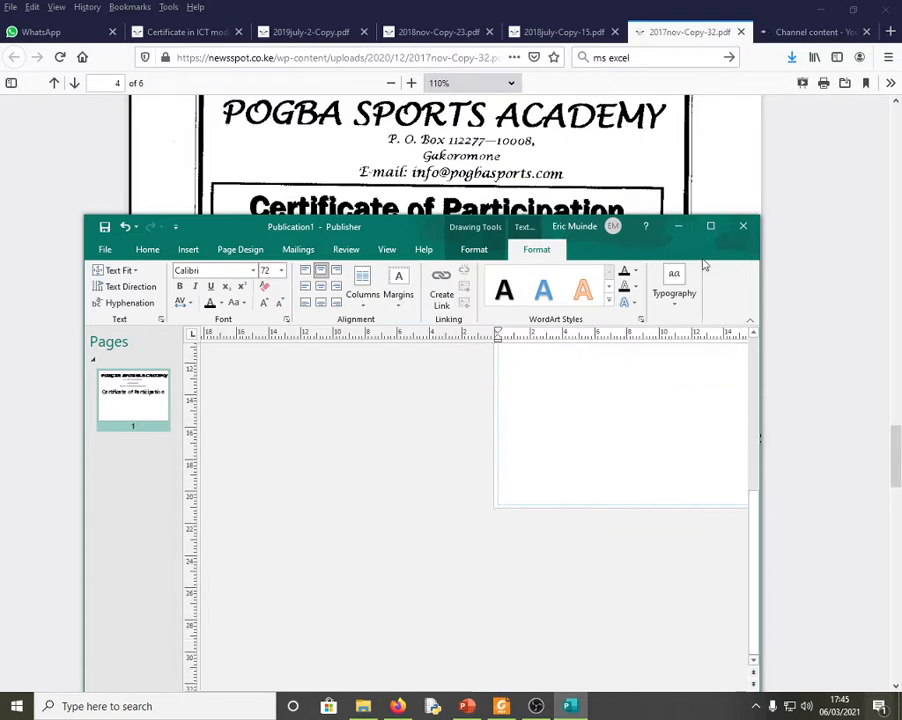
pyautogui.click(714, 232)
pyautogui.moveTo(363, 671); pyautogui.dragTo(503, 684)
pyautogui.moveTo(900, 531); pyautogui.dragTo(900, 503)
pyautogui.click(477, 380)
pyautogui.scroll(1, 481, 295)
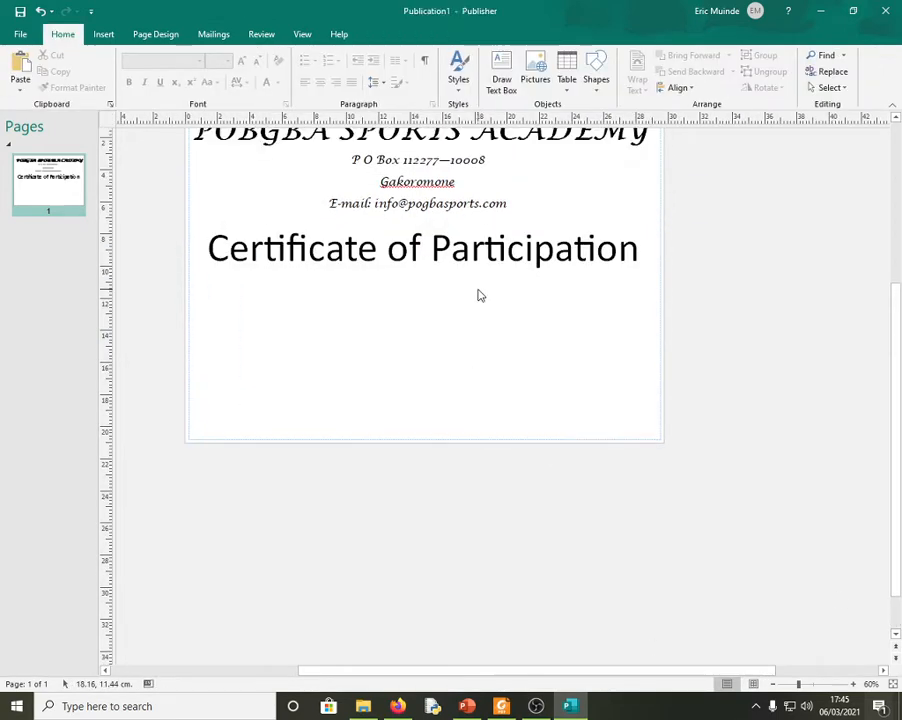
# - Make the title 60-point bold, then shrink the window to reveal the reference PDF
pyautogui.scroll(1, 479, 295)
pyautogui.click(483, 271)
pyautogui.moveTo(641, 272); pyautogui.dragTo(205, 272)
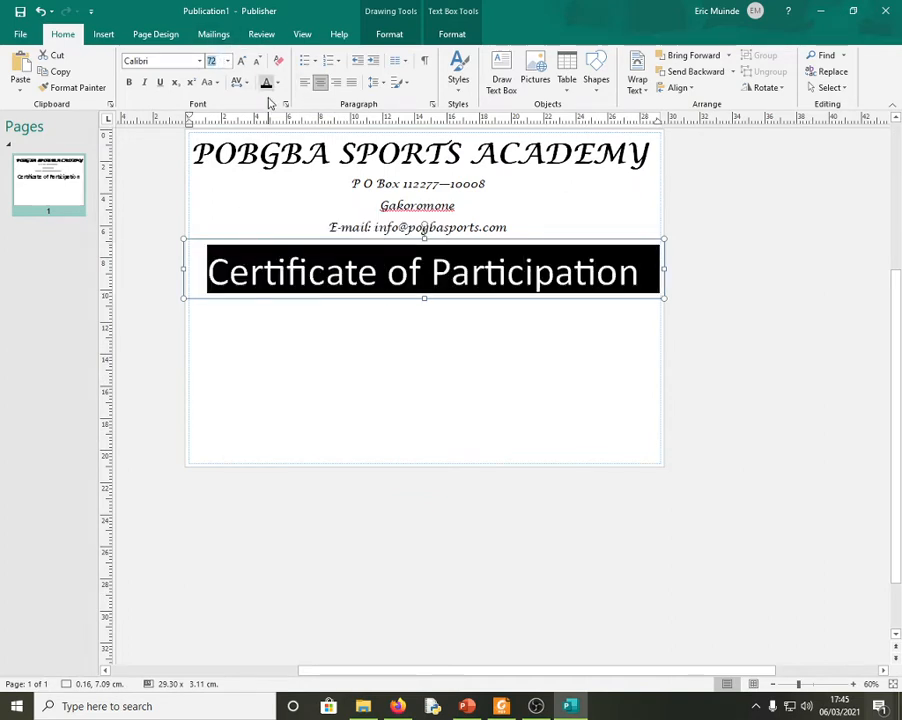
pyautogui.write('60')
pyautogui.press('Return')
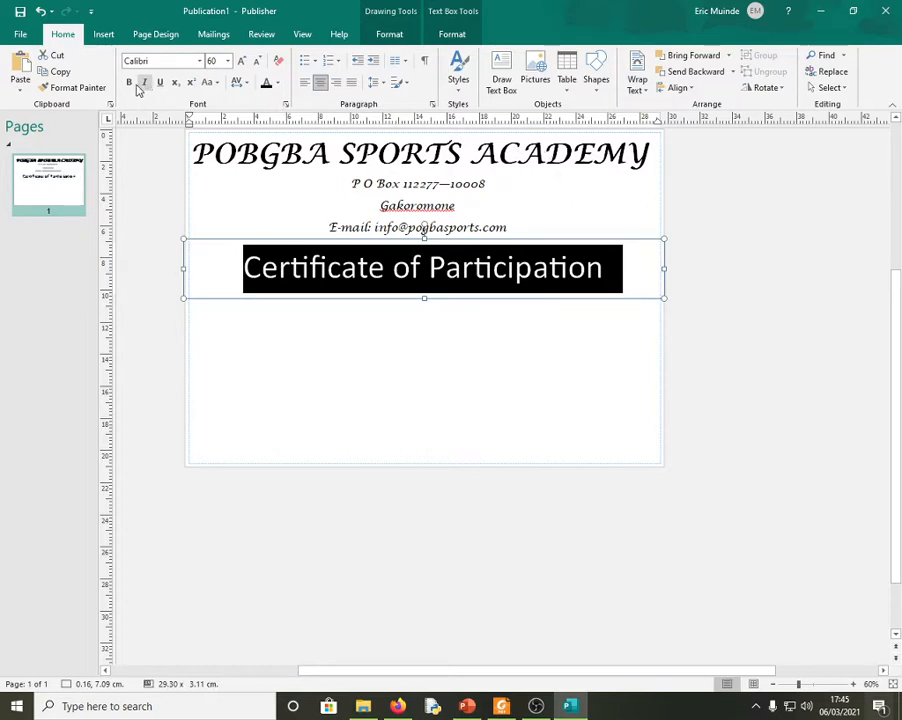
pyautogui.click(129, 82)
pyautogui.click(702, 286)
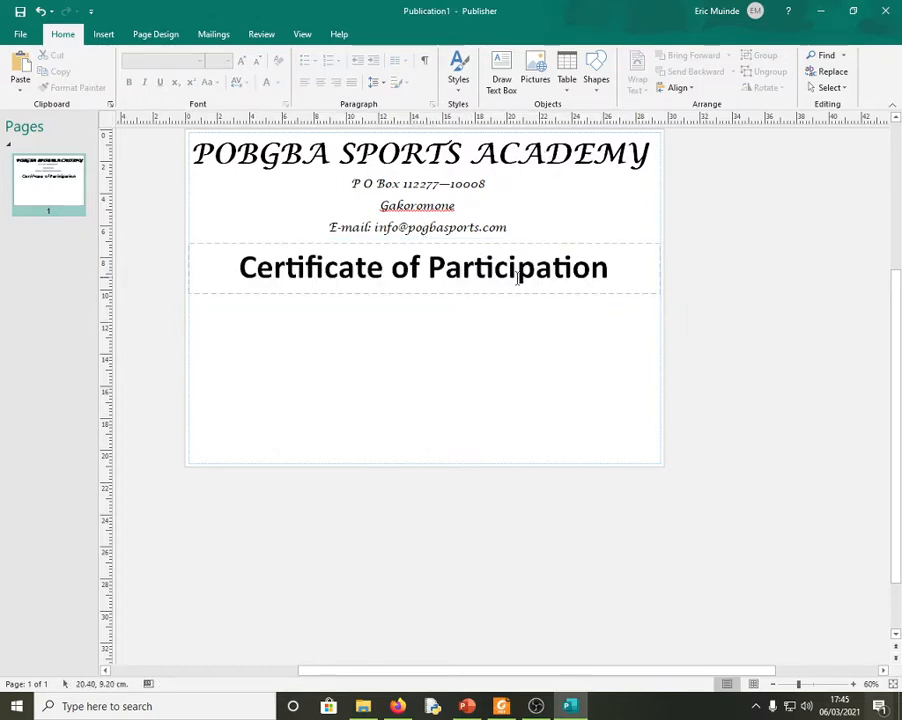
pyautogui.moveTo(600, 8); pyautogui.dragTo(485, 389)
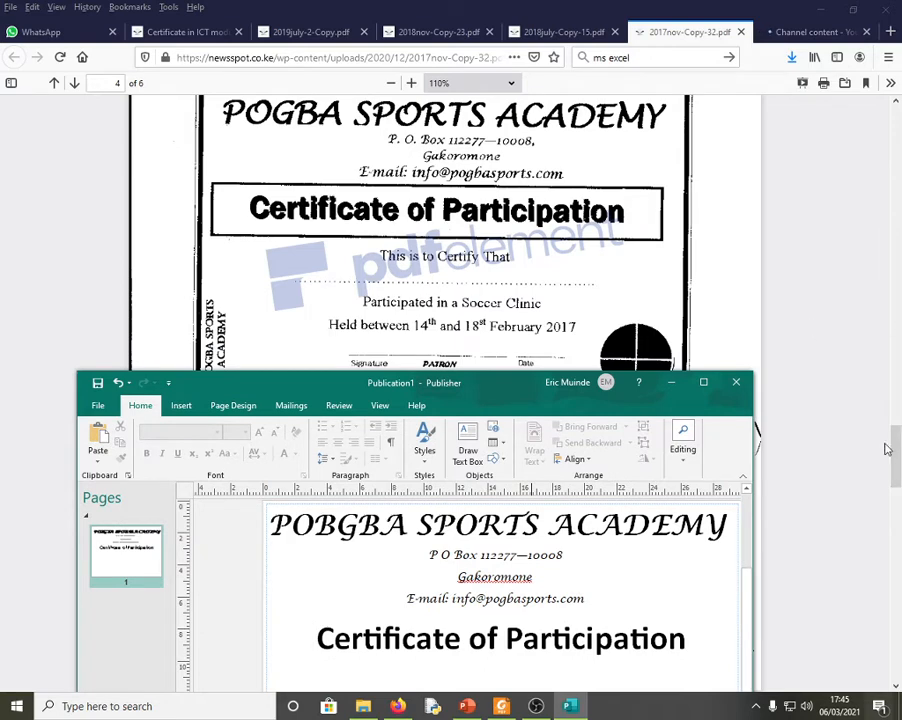
# - Move the Publisher window higher over the Firefox reference certificate
pyautogui.click(896, 445)
pyautogui.moveTo(896, 445); pyautogui.dragTo(895, 462)
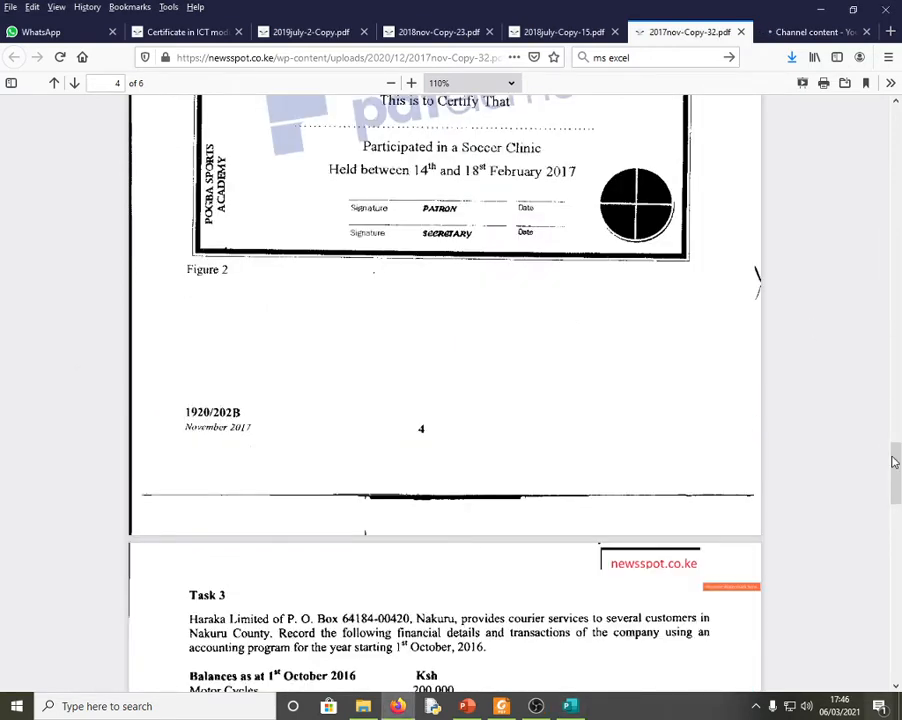
pyautogui.hotkey('alt', 'Tab')
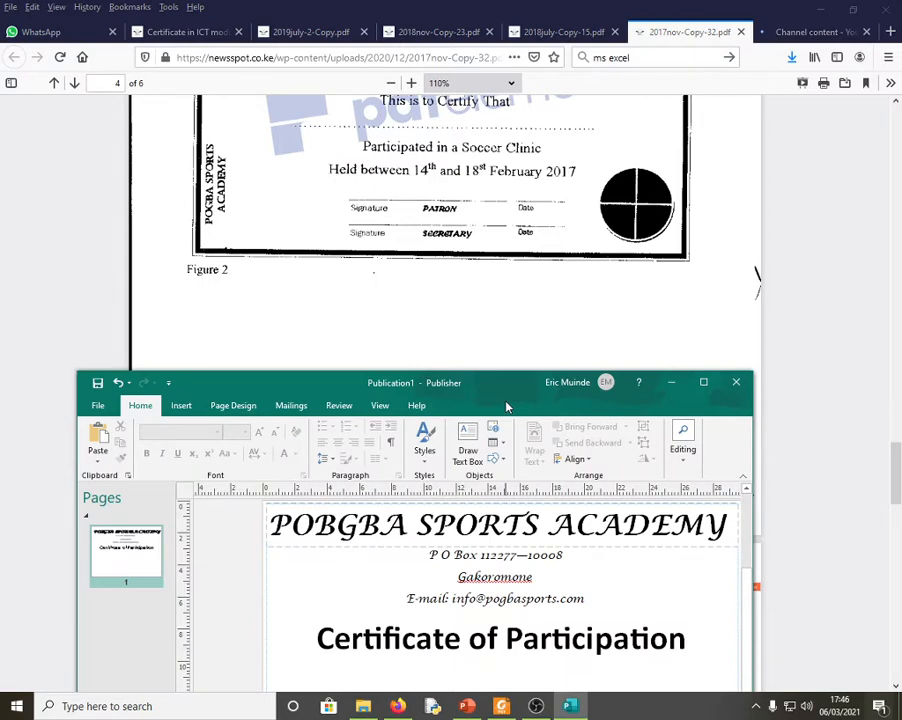
pyautogui.moveTo(507, 388); pyautogui.dragTo(538, 273)
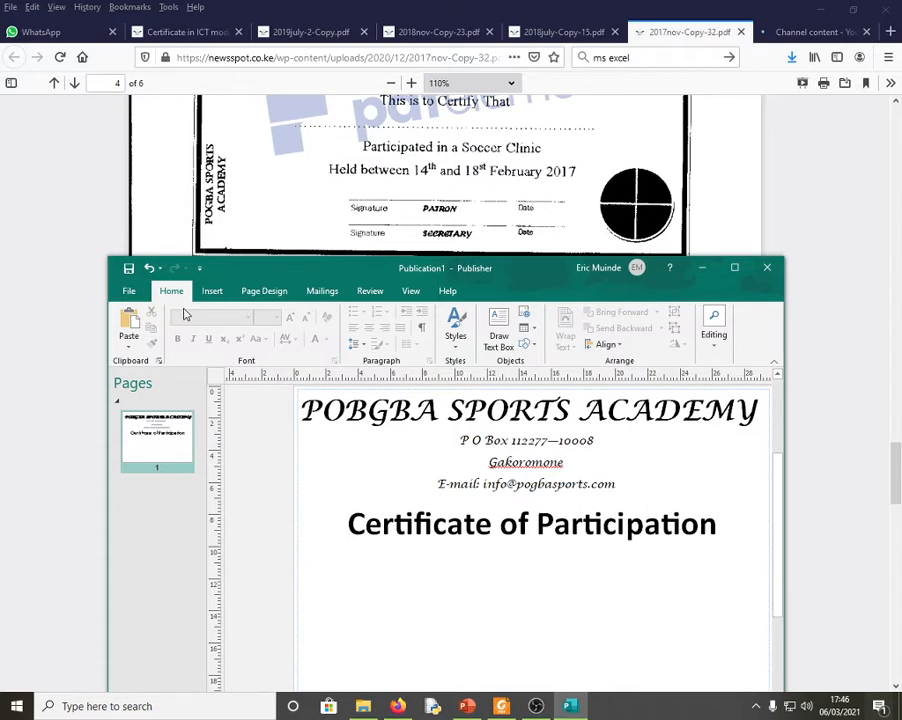
# - Draw a text box below the 'Certificate of Participation' title, nudge it down and click inside
pyautogui.click(256, 292)
pyautogui.click(212, 290)
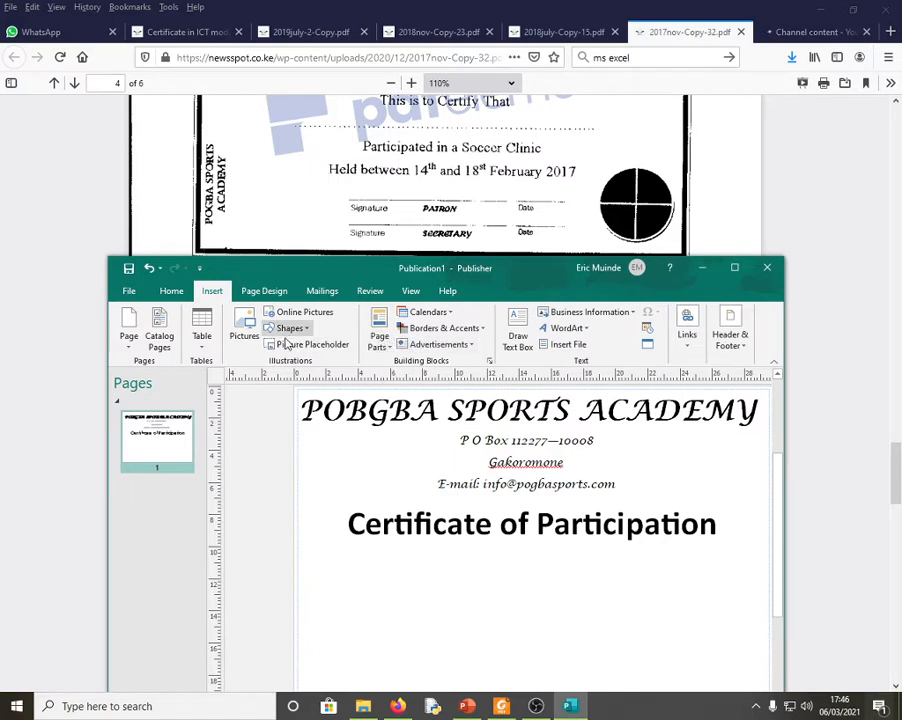
pyautogui.click(519, 320)
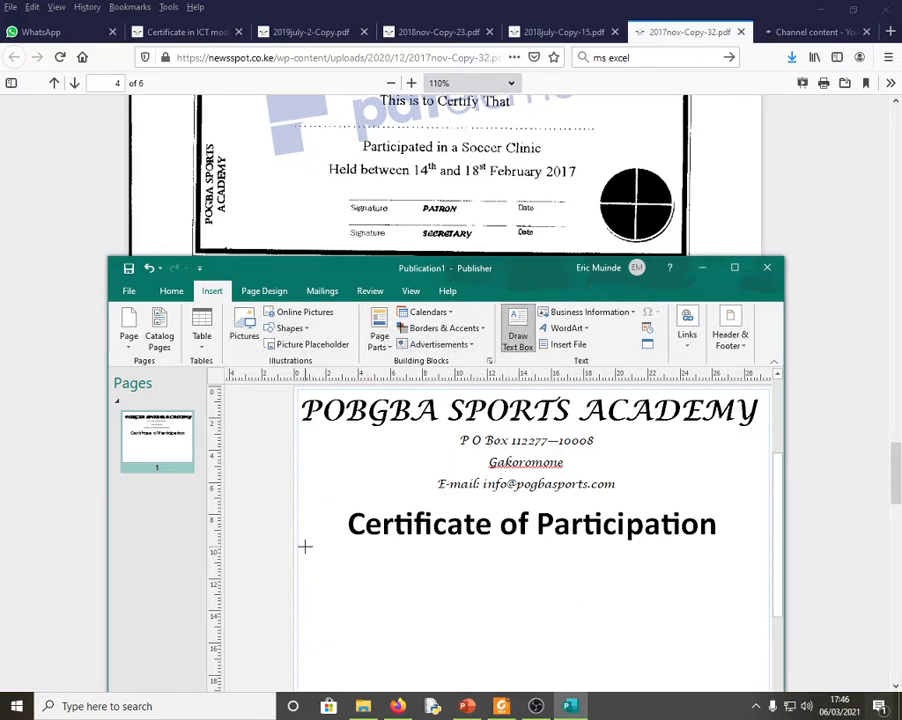
pyautogui.moveTo(300, 541)
pyautogui.mouseDown()
pyautogui.moveTo(773, 612)
pyautogui.moveTo(666, 617)
pyautogui.moveTo(632, 634)
pyautogui.moveTo(651, 677)
pyautogui.mouseUp()
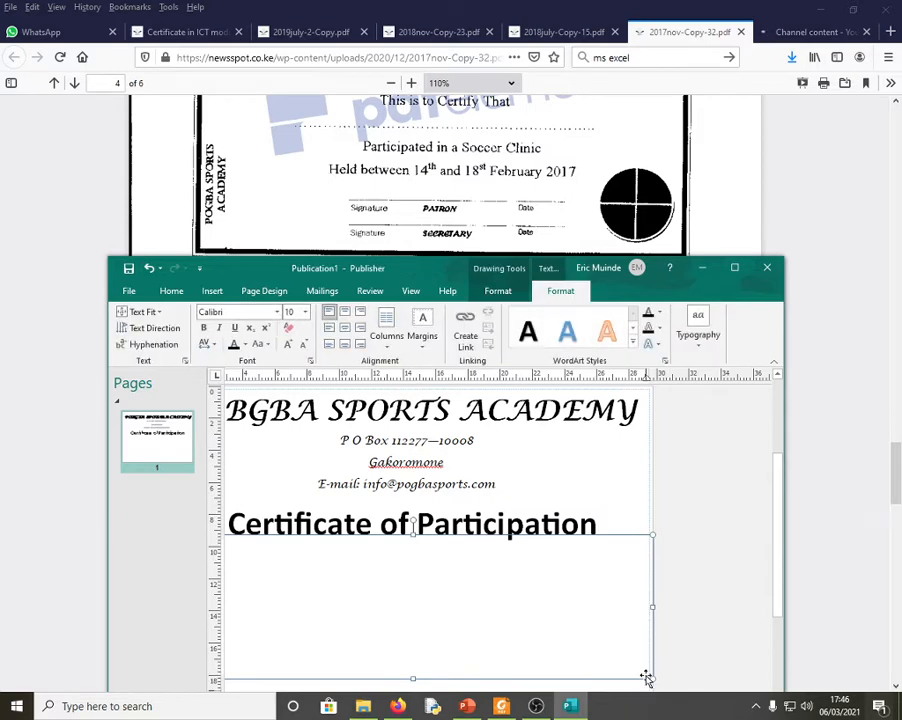
pyautogui.moveTo(897, 484); pyautogui.dragTo(897, 453)
pyautogui.click(570, 706)
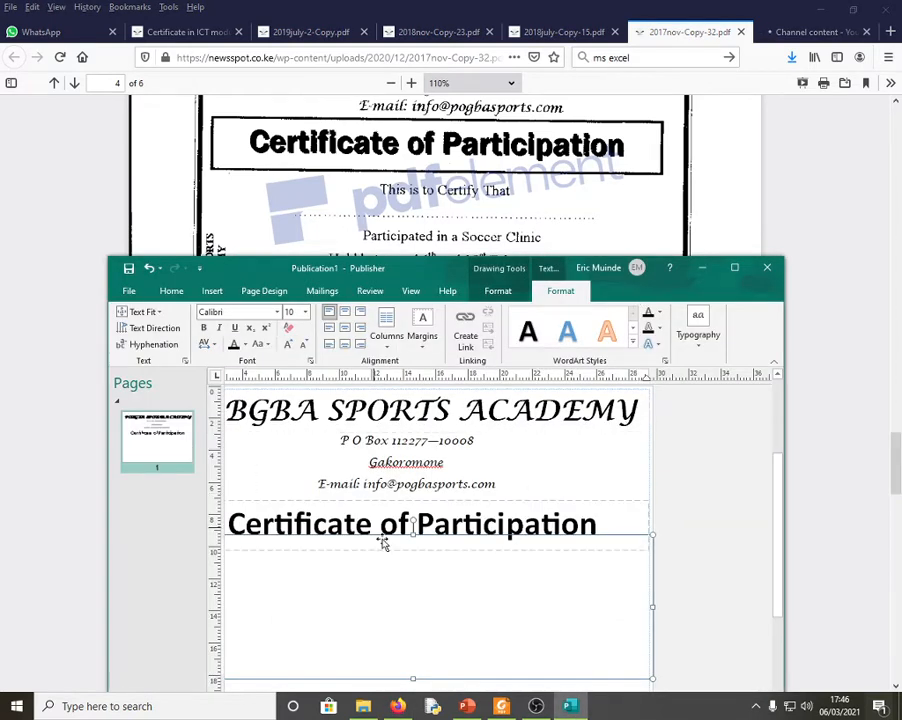
pyautogui.click(412, 679)
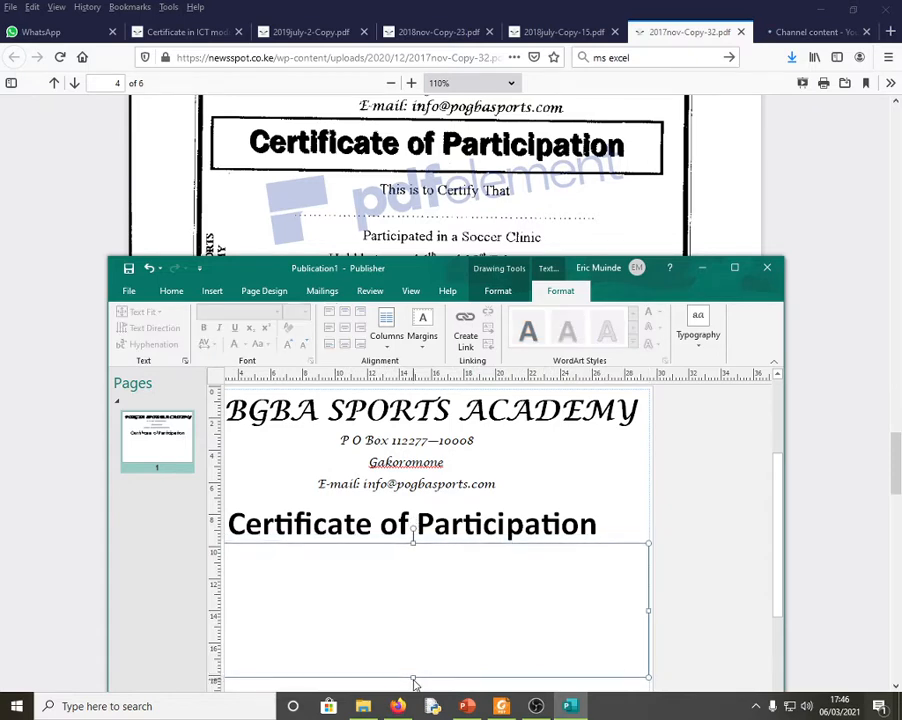
pyautogui.press('Down')
pyautogui.click(330, 596)
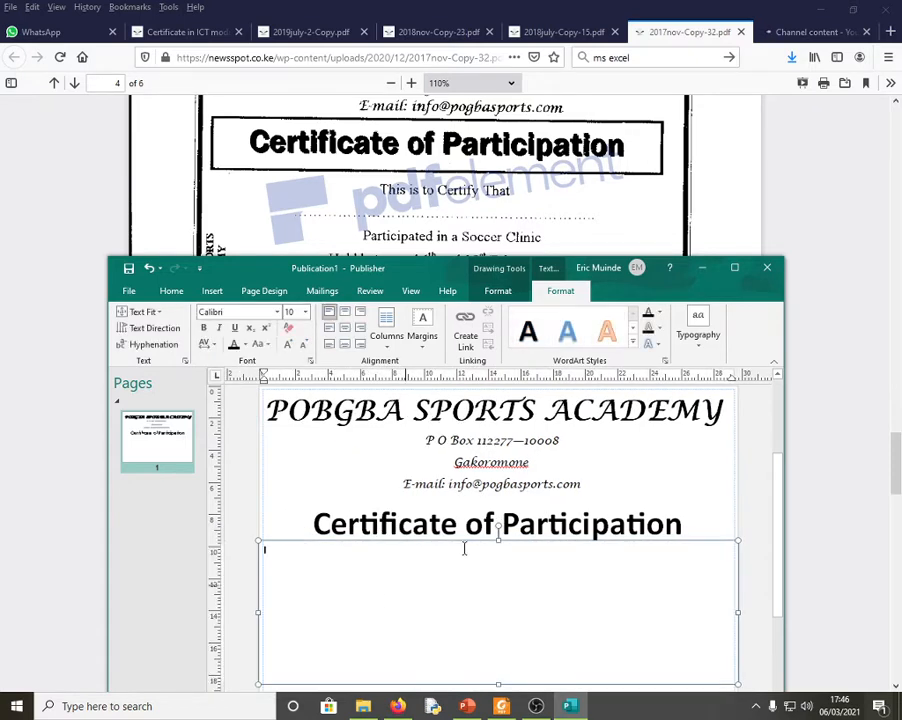
pyautogui.click(735, 268)
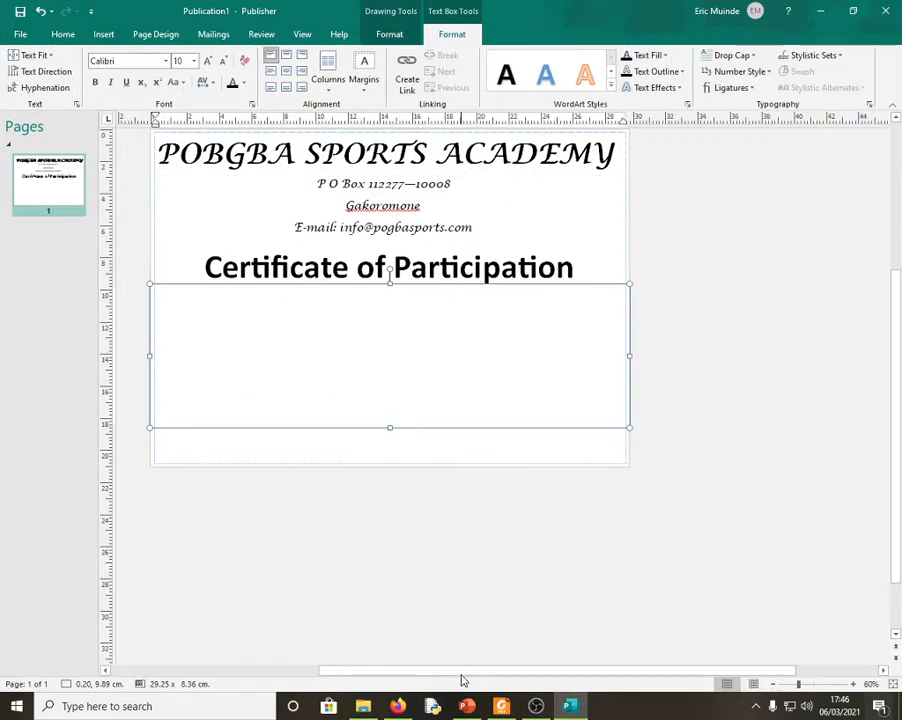
# - Trim the body text box's right and left edges slightly inward
pyautogui.moveTo(463, 676)
pyautogui.mouseDown()
pyautogui.moveTo(417, 673)
pyautogui.moveTo(455, 674)
pyautogui.mouseUp()
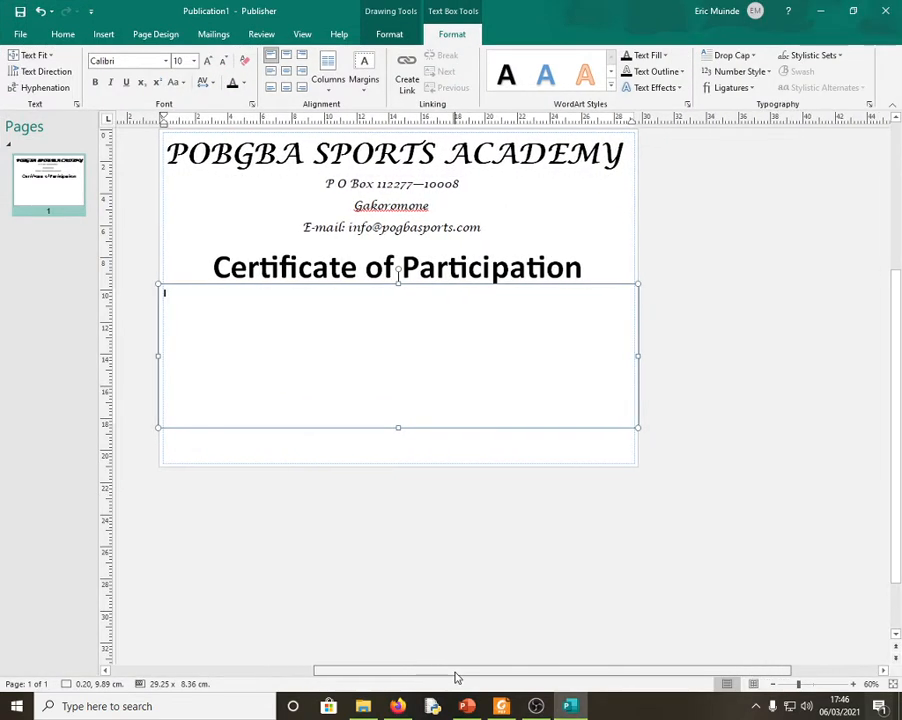
pyautogui.moveTo(640, 355); pyautogui.dragTo(632, 356)
pyautogui.click(159, 364)
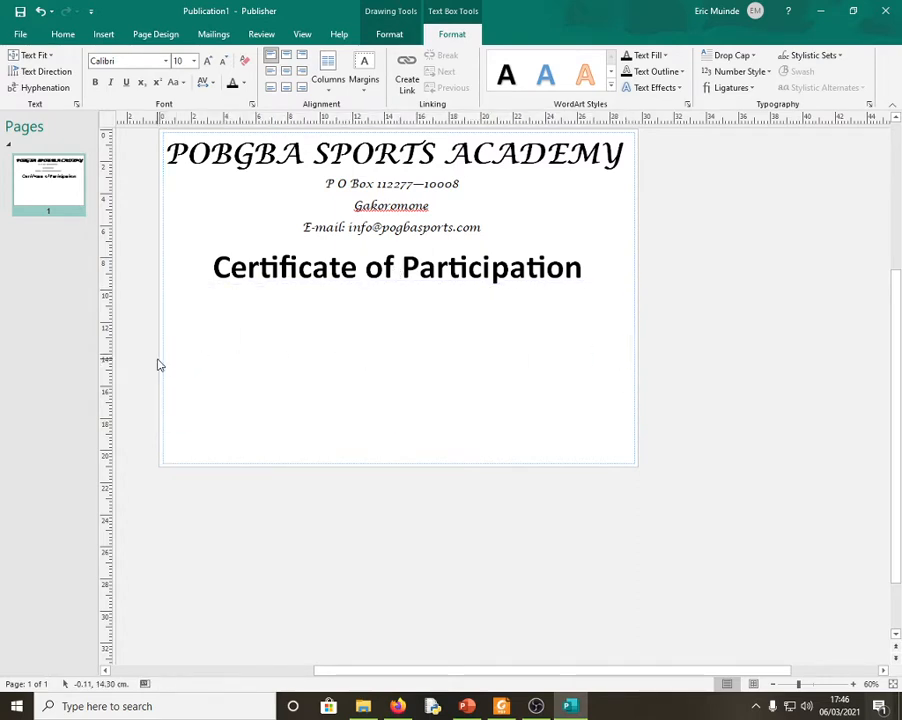
pyautogui.click(187, 374)
pyautogui.moveTo(158, 354); pyautogui.dragTo(168, 355)
pyautogui.click(253, 339)
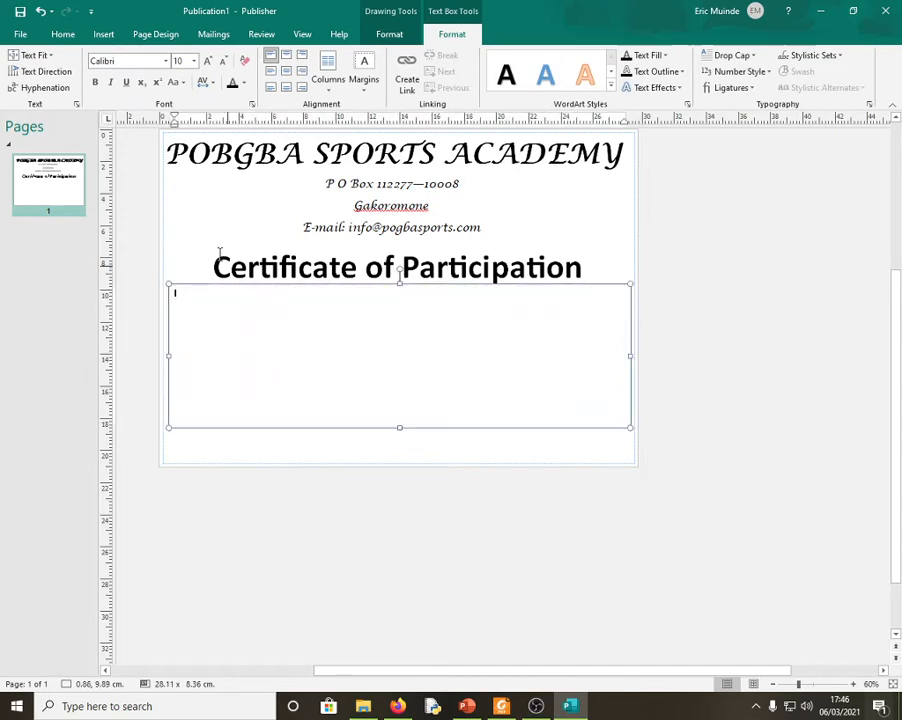
# - Set the box to 20-point top-centred text, lower its top edge, and restore the window
pyautogui.click(208, 61)
pyautogui.click(208, 61)
pyautogui.click(208, 61)
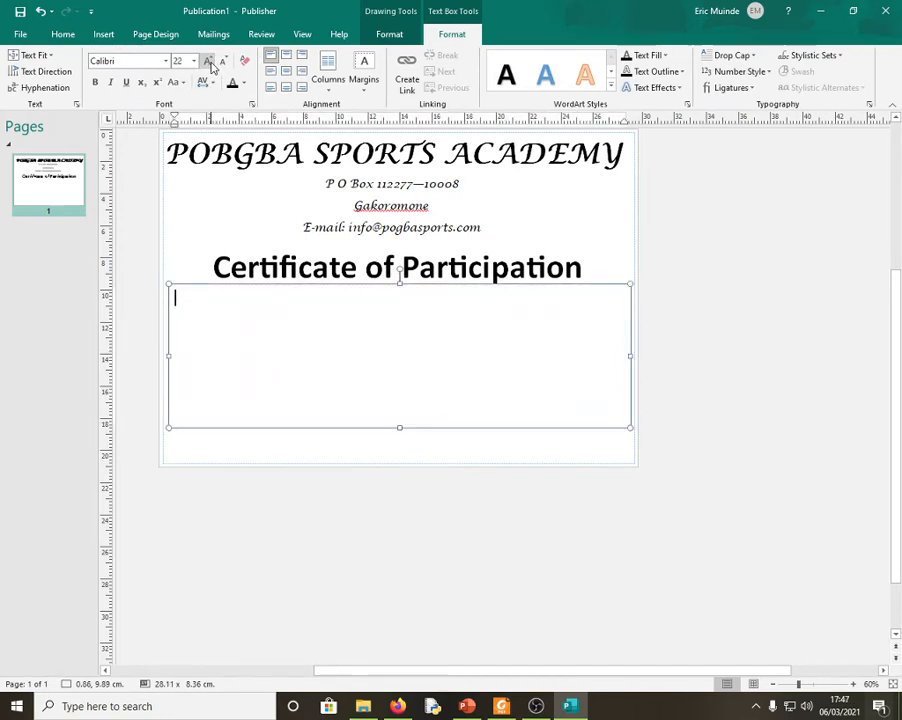
pyautogui.click(208, 61)
pyautogui.click(222, 62)
pyautogui.click(222, 62)
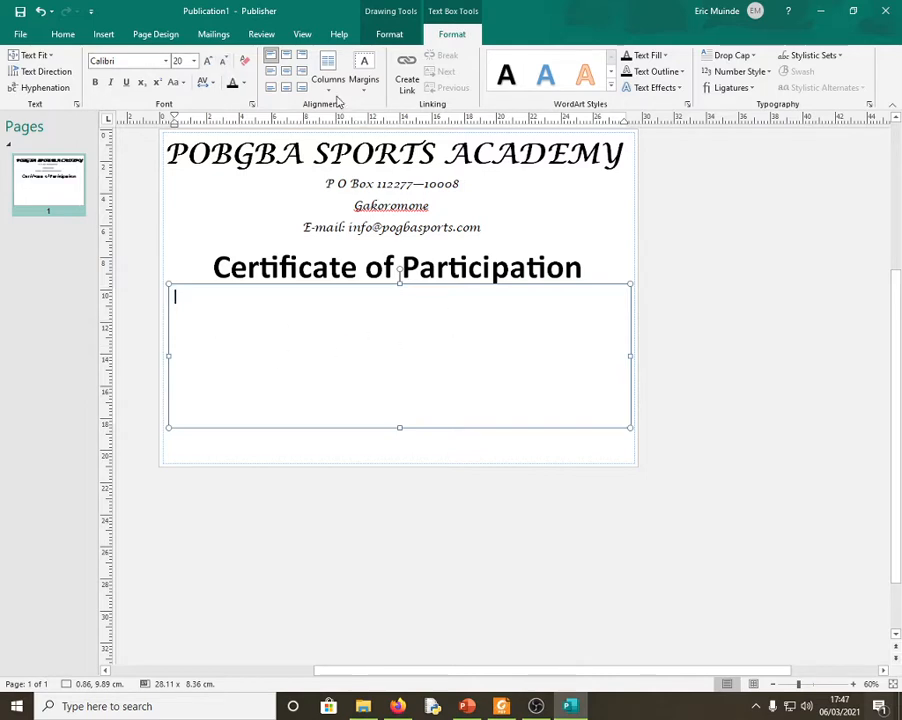
pyautogui.click(286, 58)
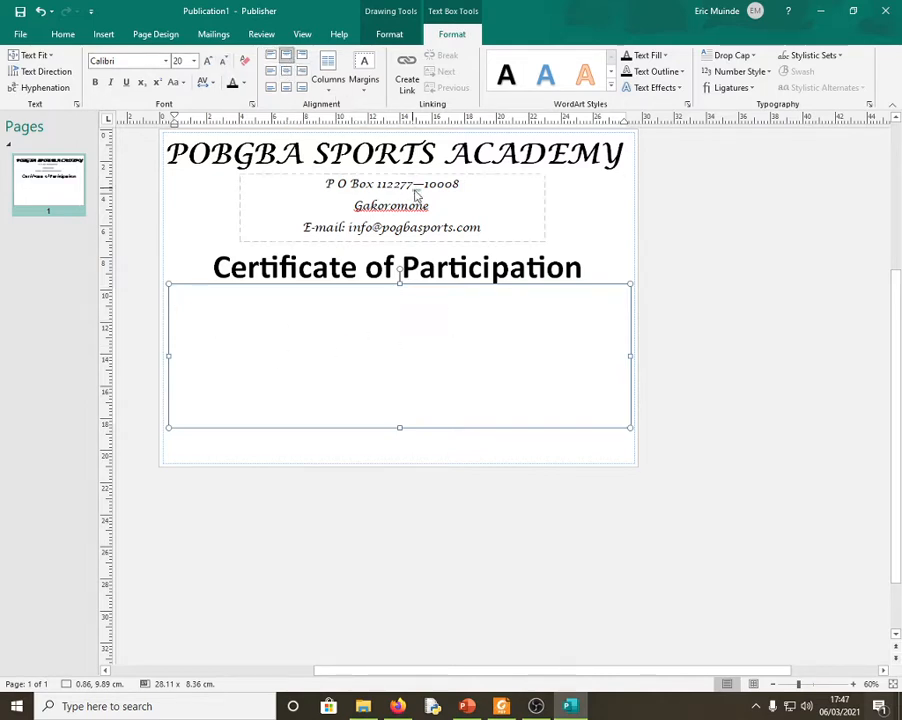
pyautogui.moveTo(401, 285); pyautogui.dragTo(399, 293)
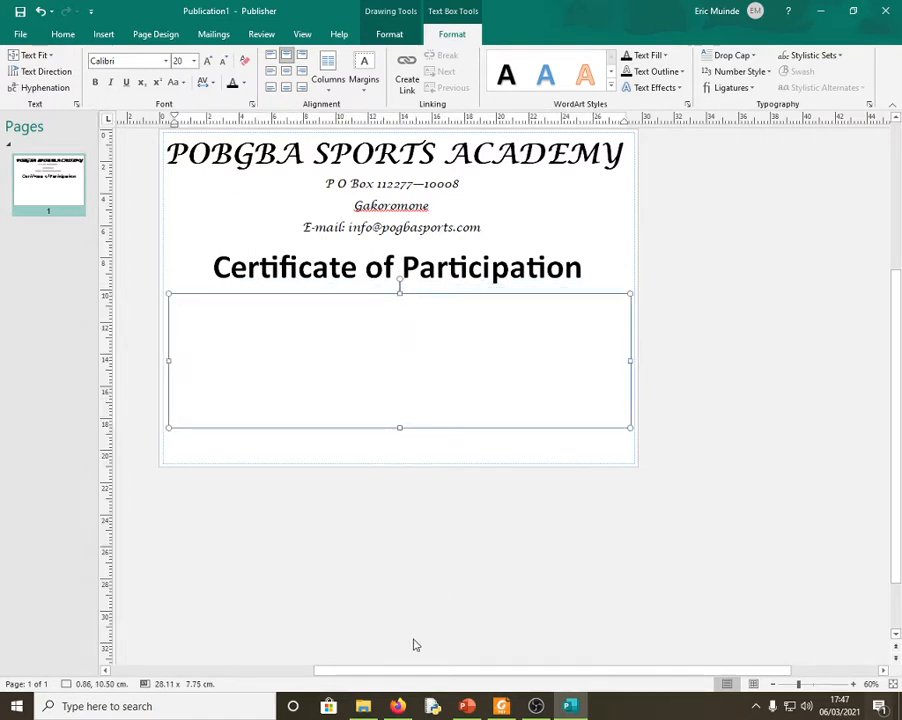
pyautogui.click(853, 10)
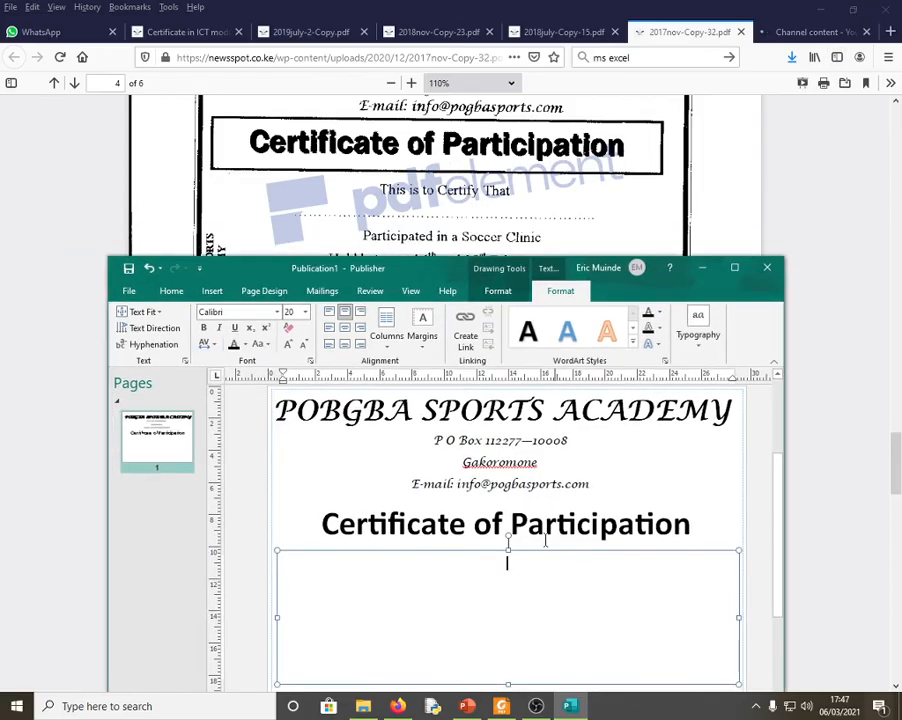
# - Type 'This is to Certify That' into the body text box
pyautogui.click(611, 629)
pyautogui.write('This is to Certif')
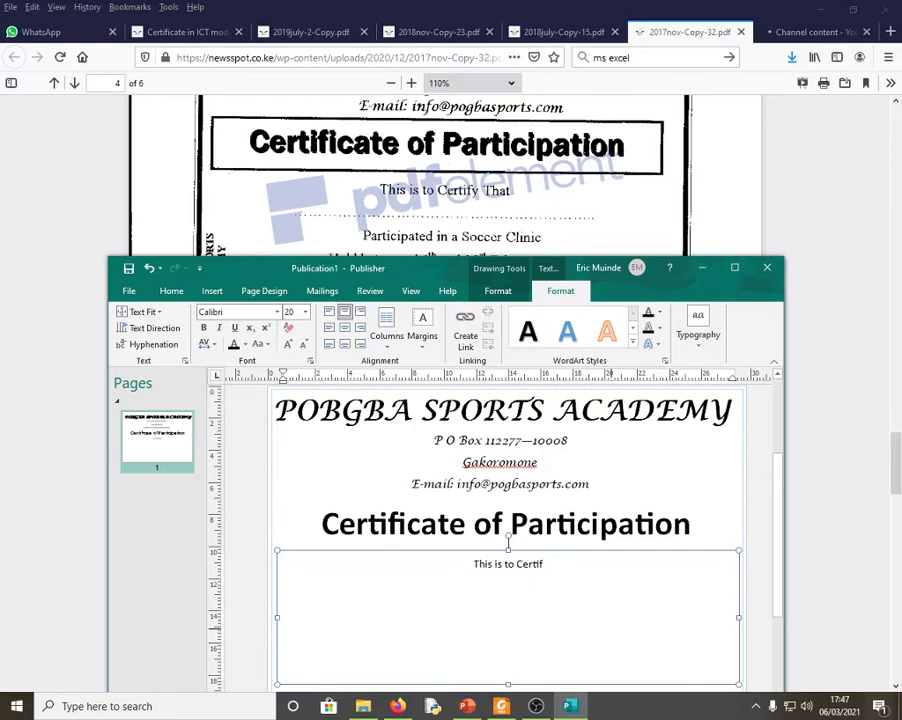
pyautogui.write('y ')
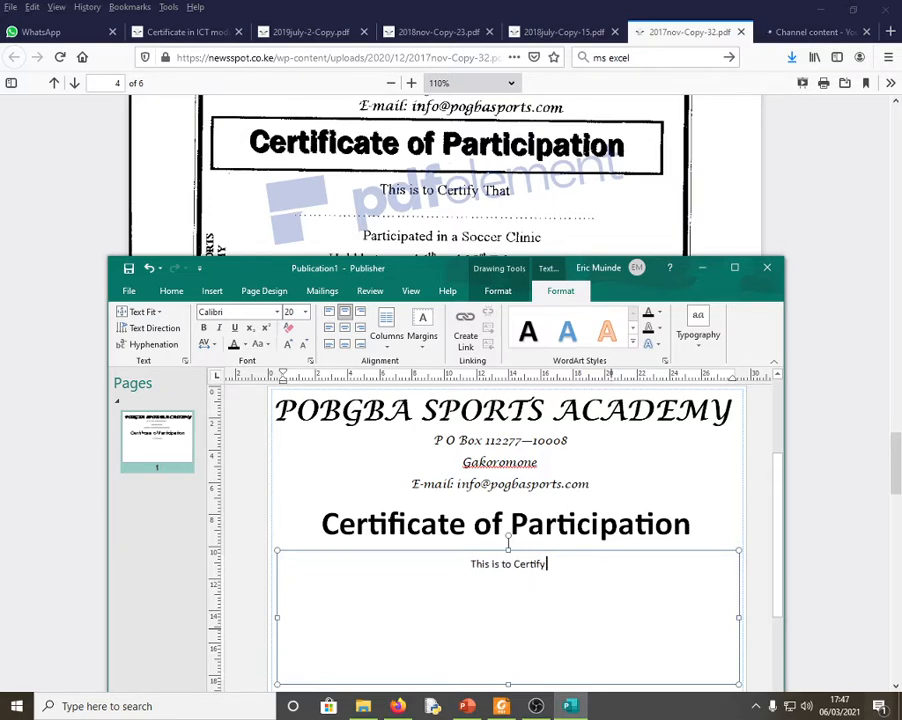
pyautogui.write('tHAT')
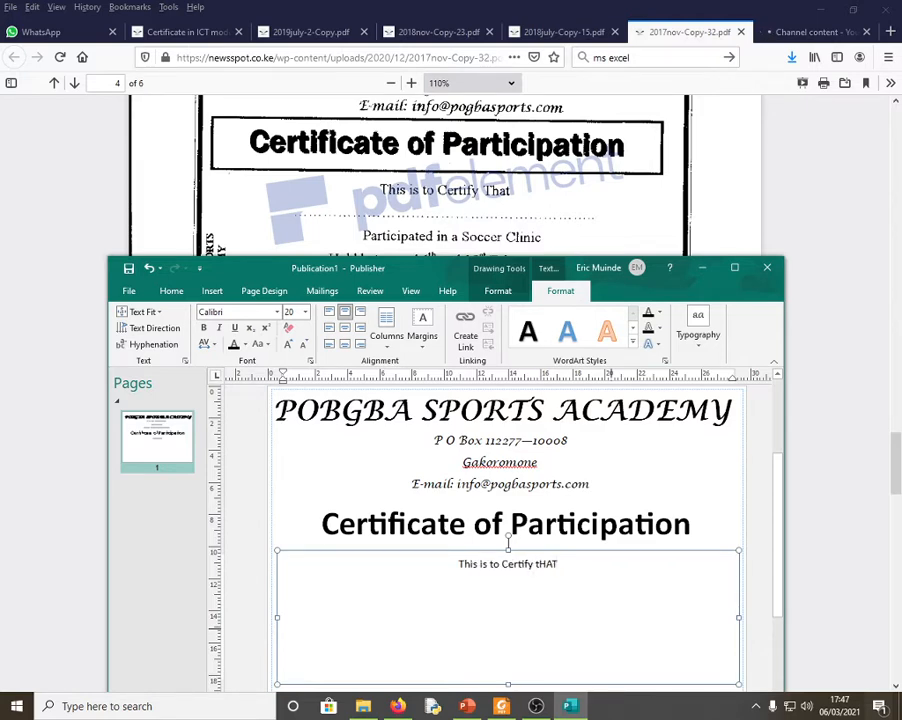
pyautogui.press('BackSpace')
pyautogui.press('BackSpace')
pyautogui.press('BackSpace')
pyautogui.press('BackSpace')
pyautogui.press('BackSpace')
pyautogui.write('tHAT')
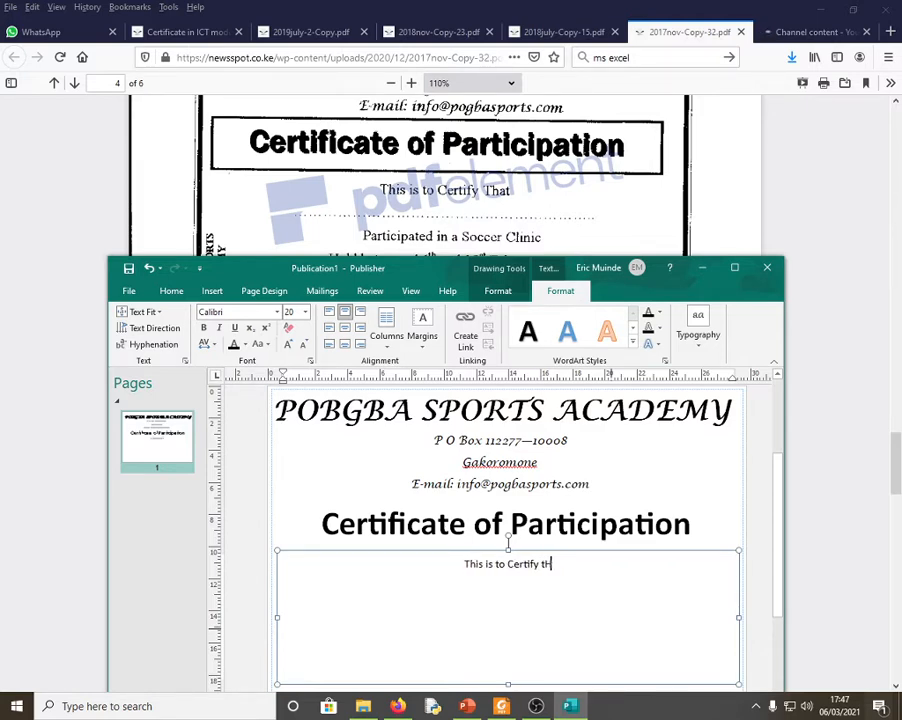
pyautogui.press('BackSpace')
pyautogui.press('BackSpace')
pyautogui.press('BackSpace')
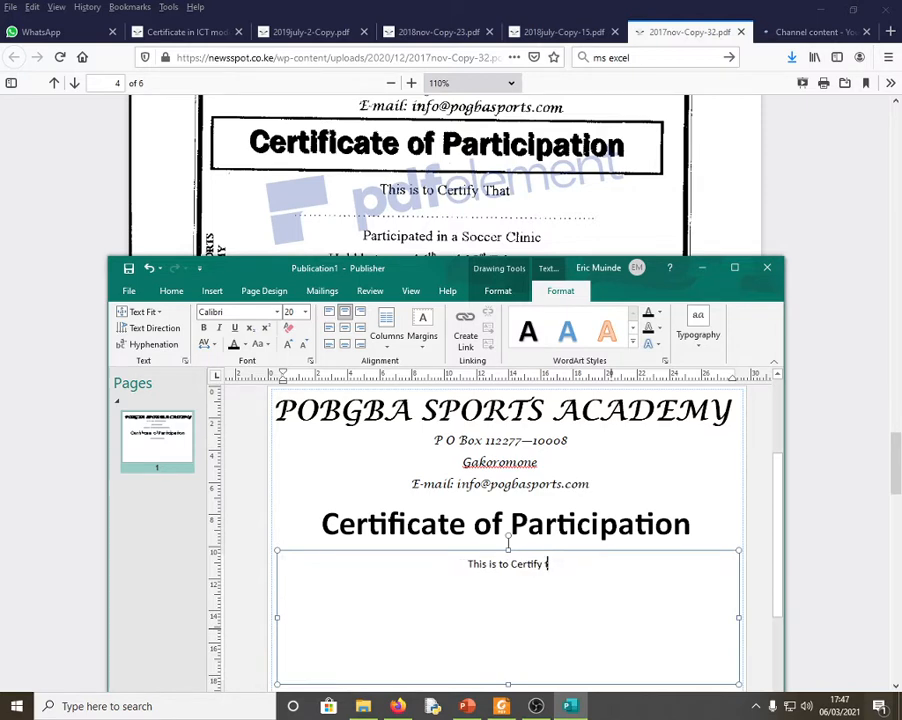
pyautogui.press('BackSpace')
pyautogui.write('That')
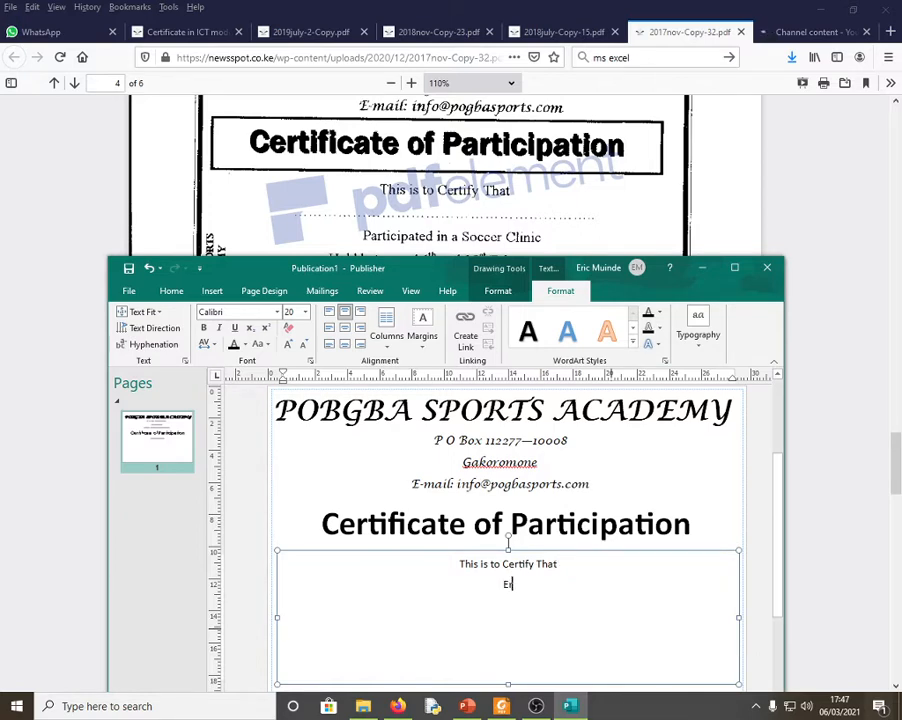
# - Add the participant's name, then 'Participated in Soccer Clinic' on the next line
pyautogui.press('Return')
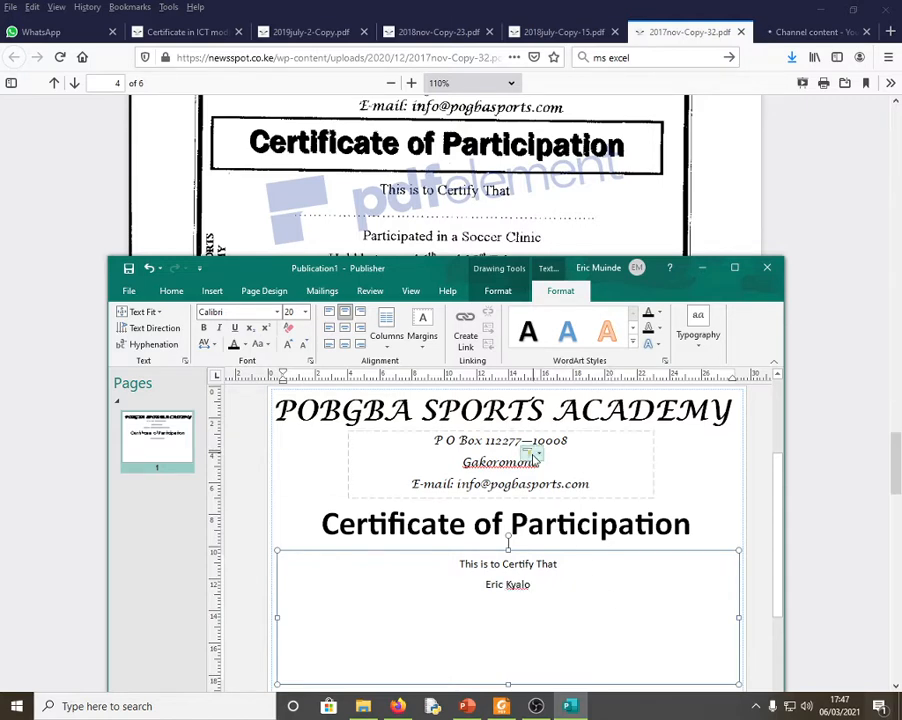
pyautogui.write('P')
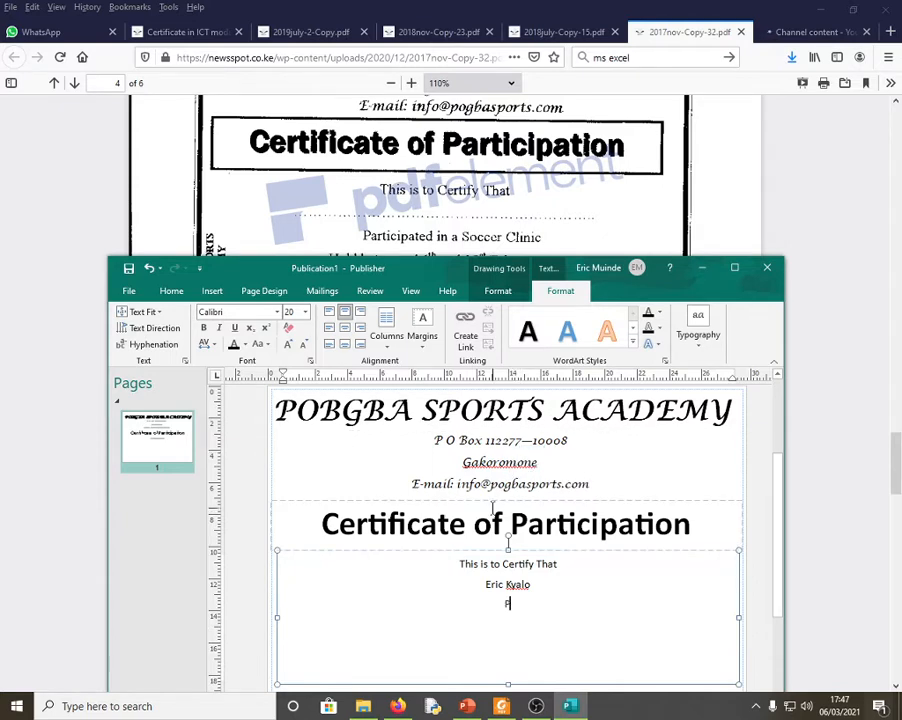
pyautogui.write('articipated')
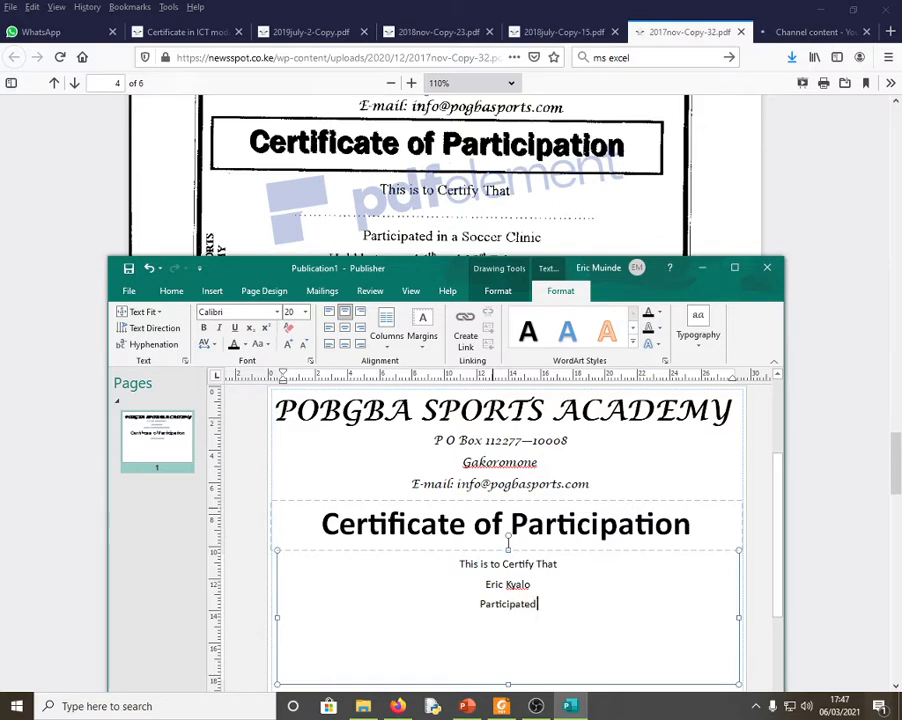
pyautogui.write(' in Soccer')
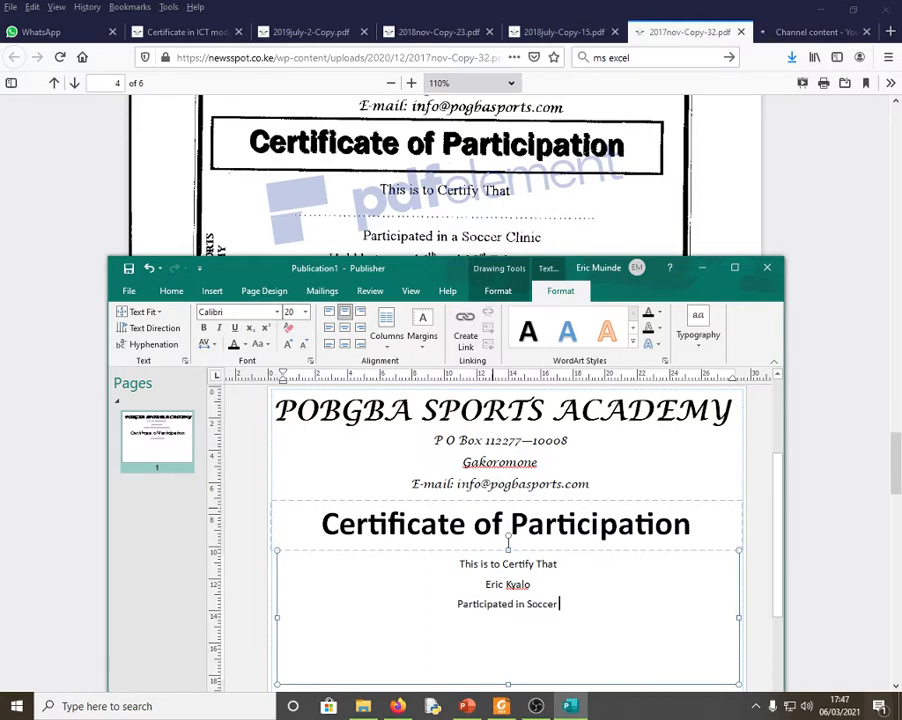
pyautogui.write(' Cline')
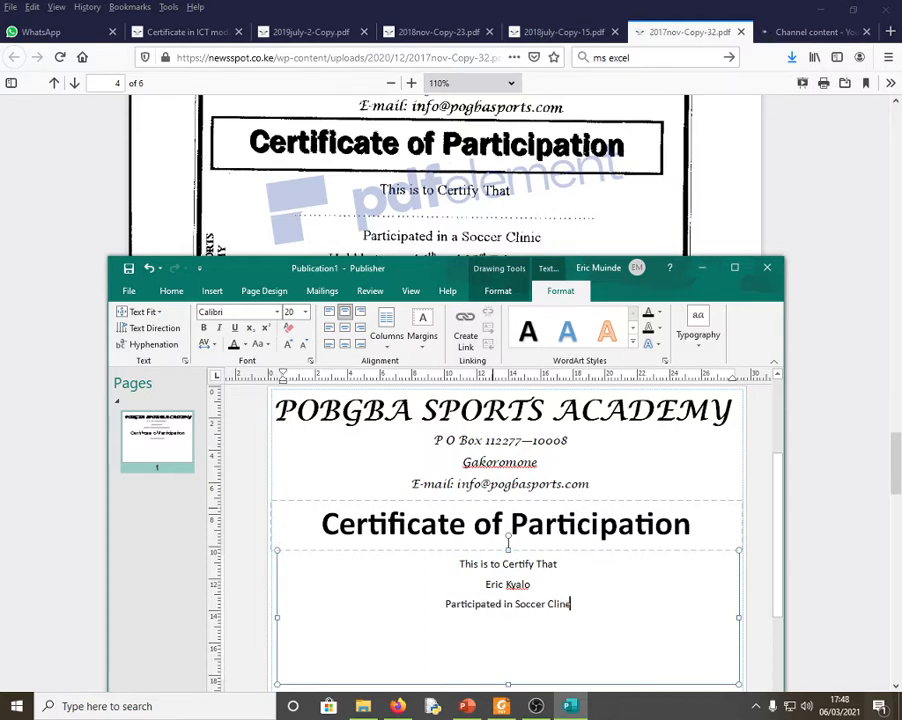
pyautogui.press('BackSpace')
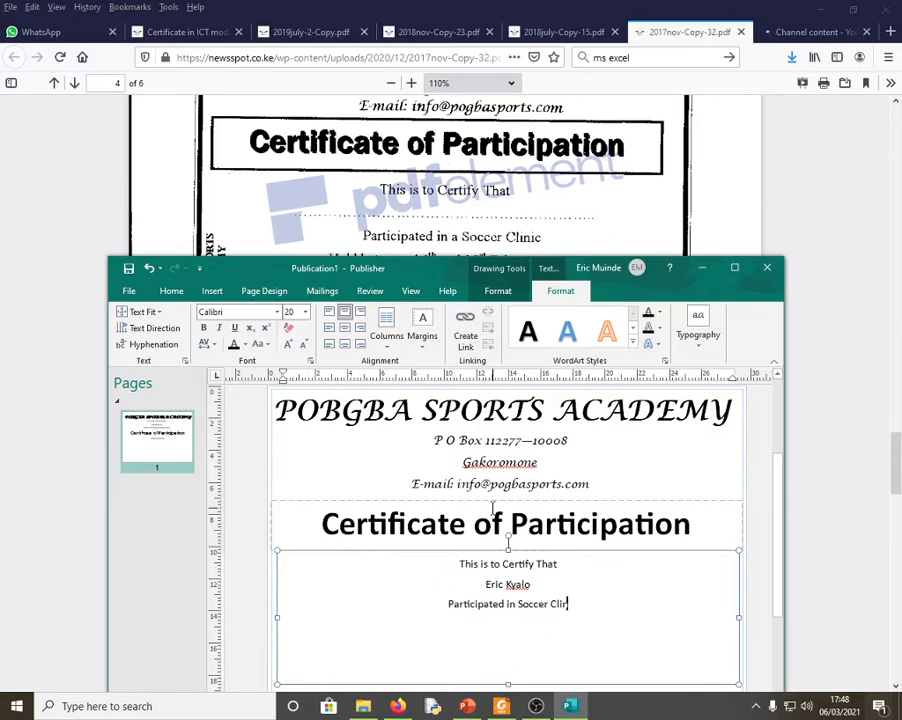
pyautogui.write('ic')
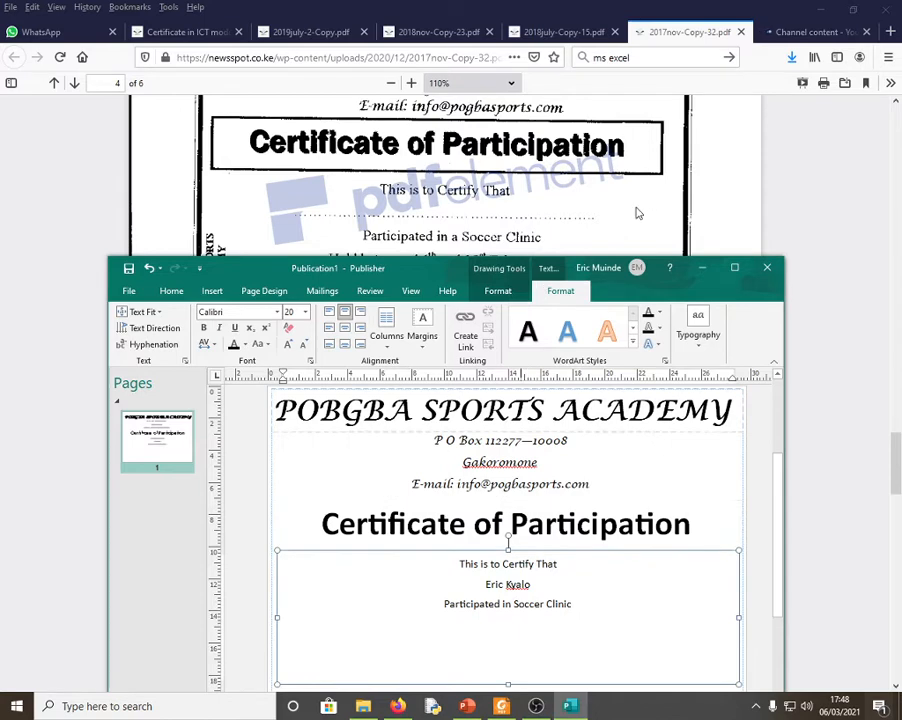
pyautogui.moveTo(897, 445); pyautogui.dragTo(897, 455)
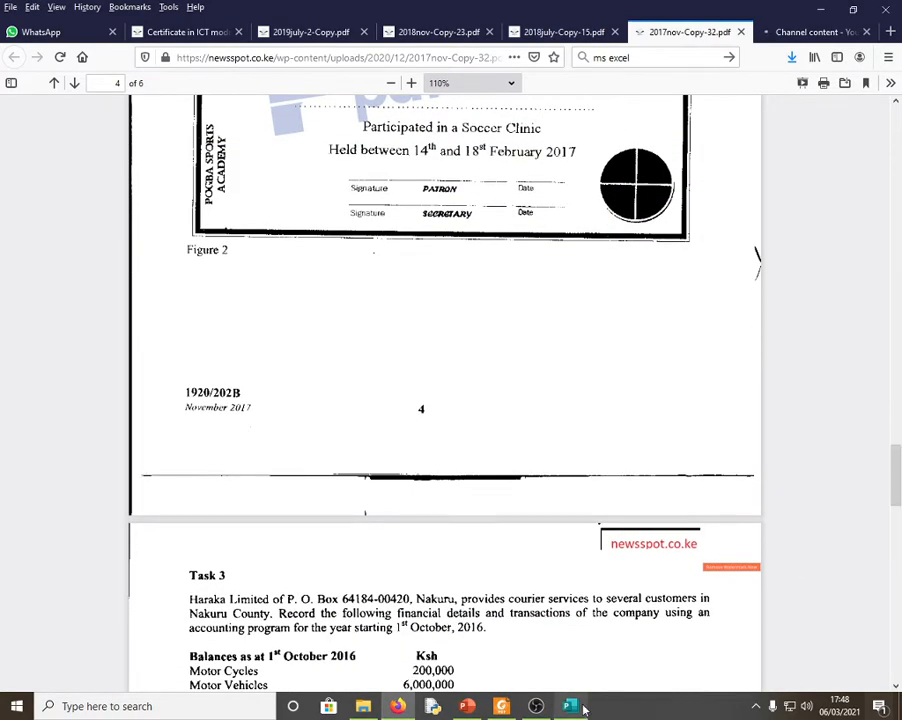
# - Type 'Held between 14th and 18th February 2017' on a new line and shorten the body box
pyautogui.click(570, 706)
pyautogui.click(506, 620)
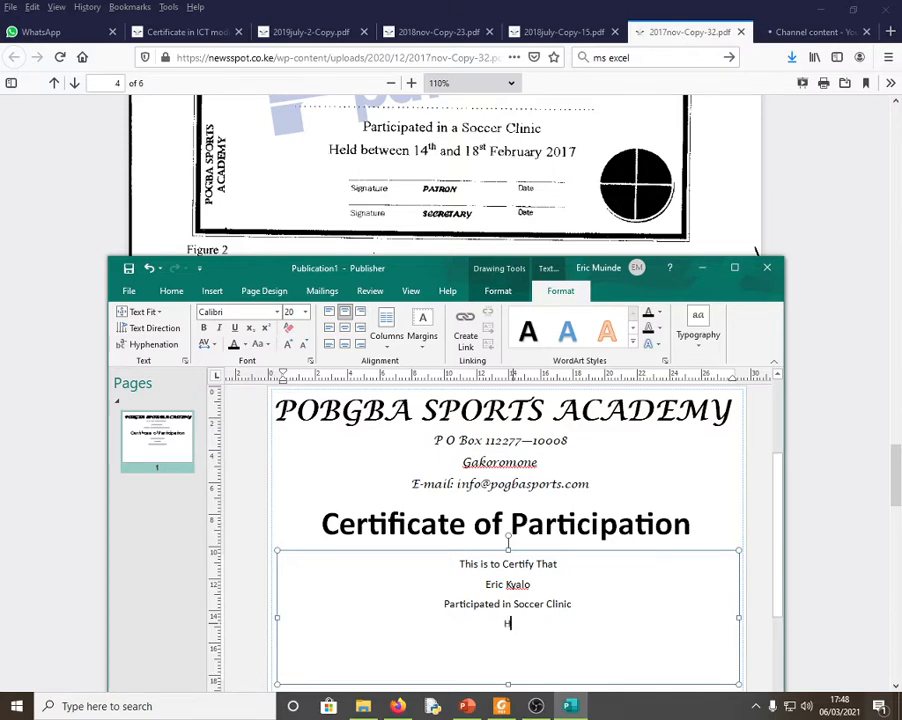
pyautogui.write('eld between 14th ')
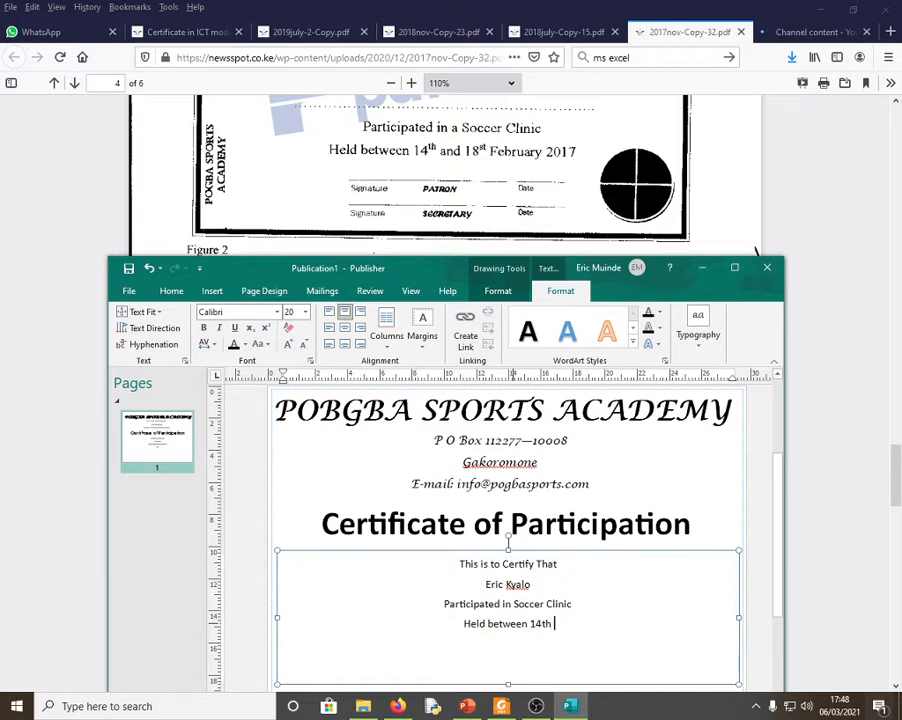
pyautogui.write('and')
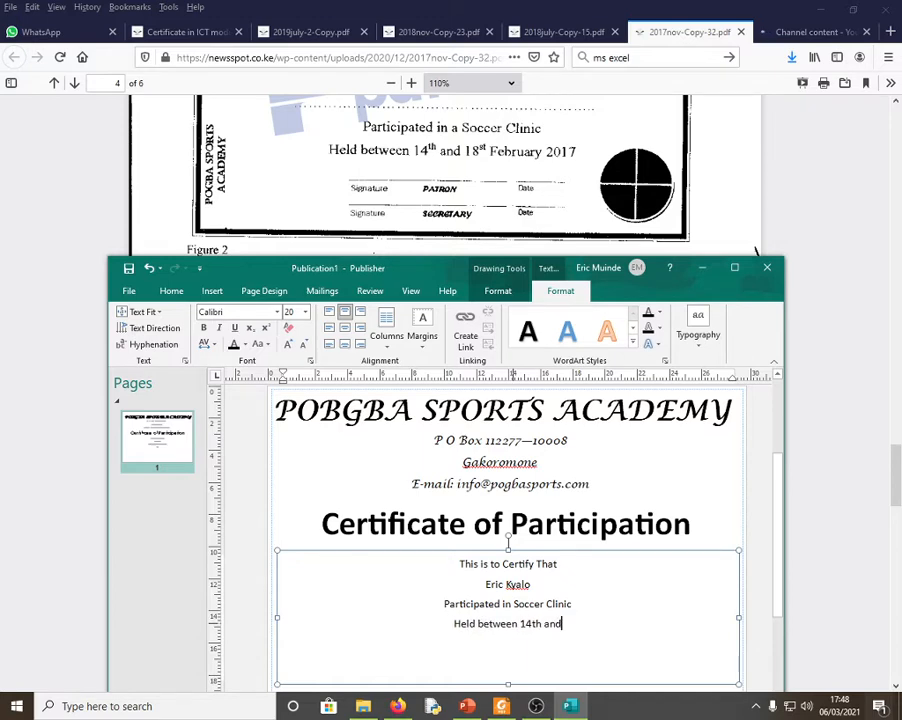
pyautogui.write(' 1')
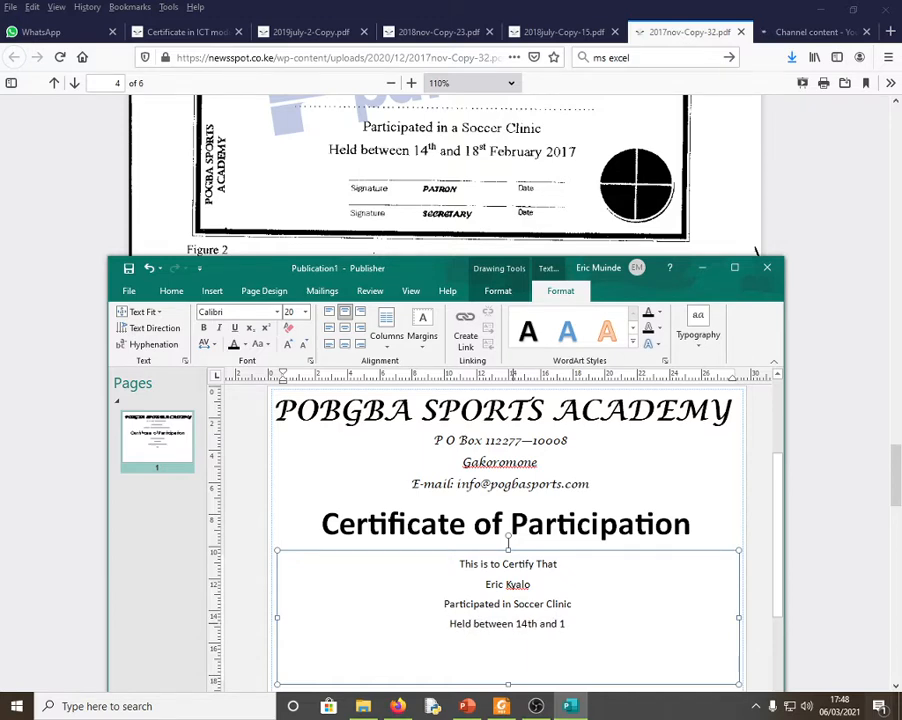
pyautogui.write('8th')
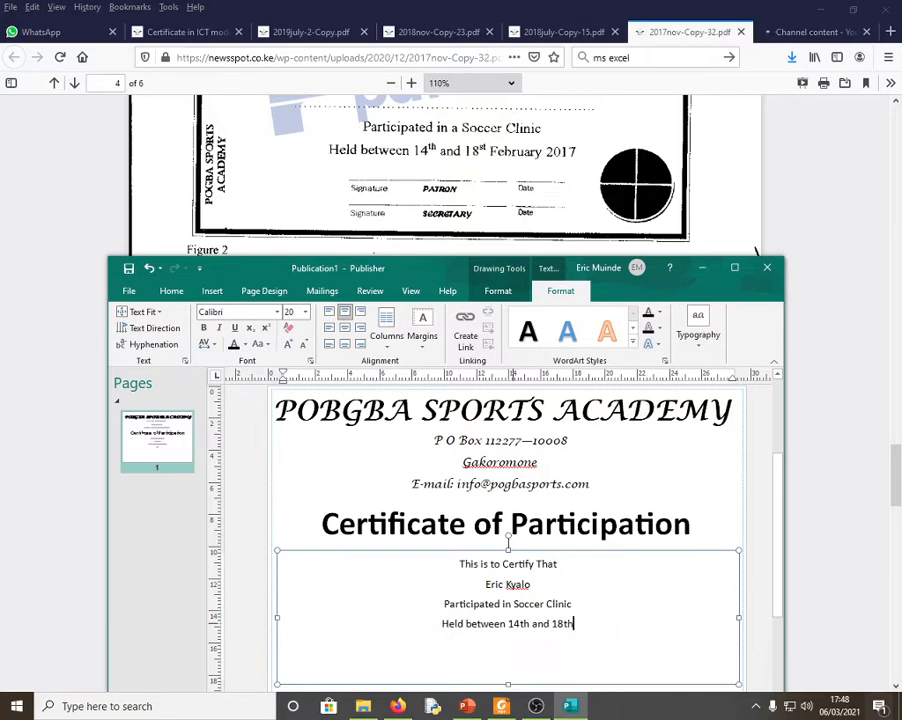
pyautogui.write('e')
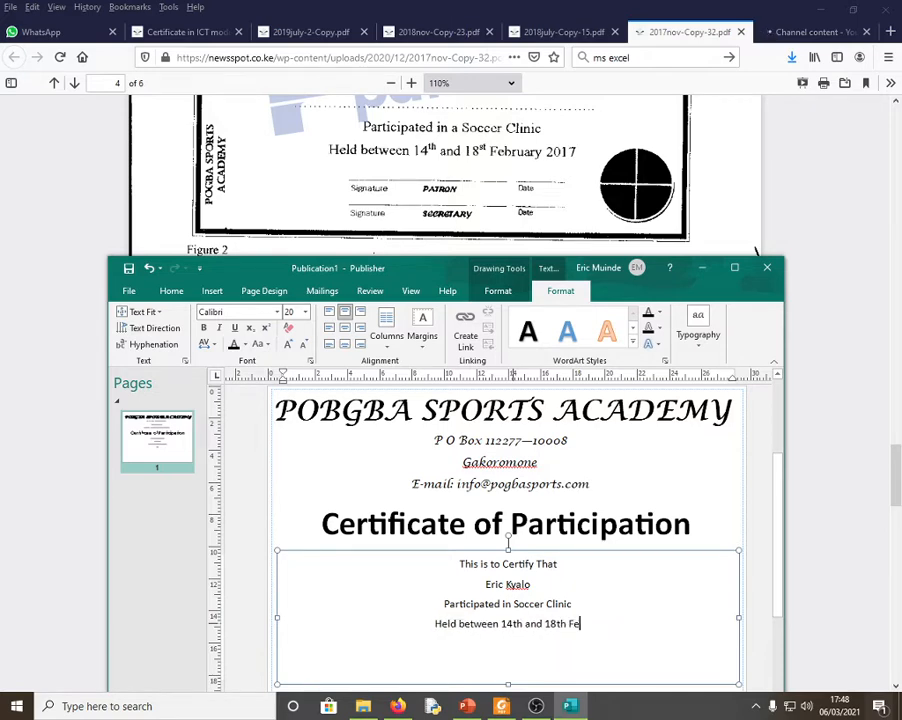
pyautogui.write('bruary')
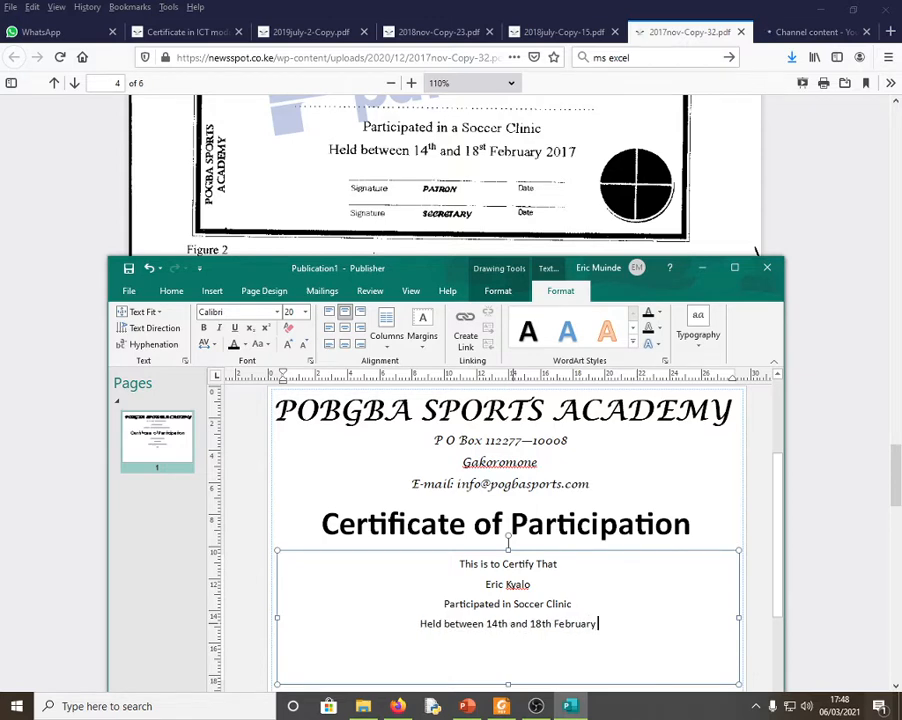
pyautogui.write(' 2017')
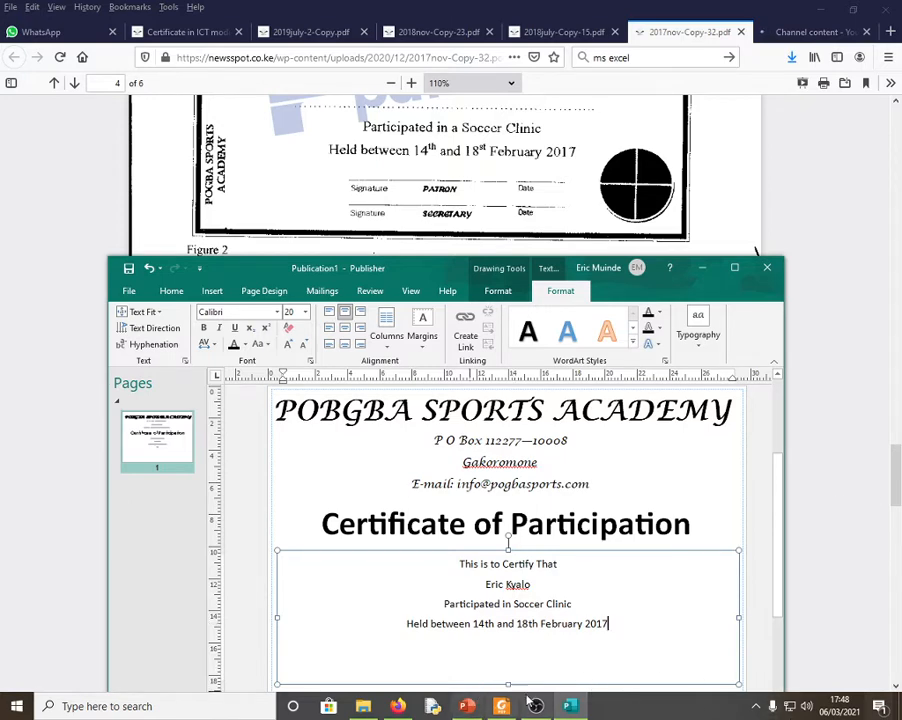
pyautogui.moveTo(508, 685); pyautogui.dragTo(510, 656)
# - Grow the four certificate body lines to 24 pt and pull their text box's bottom edge up
pyautogui.moveTo(608, 624); pyautogui.dragTo(462, 566)
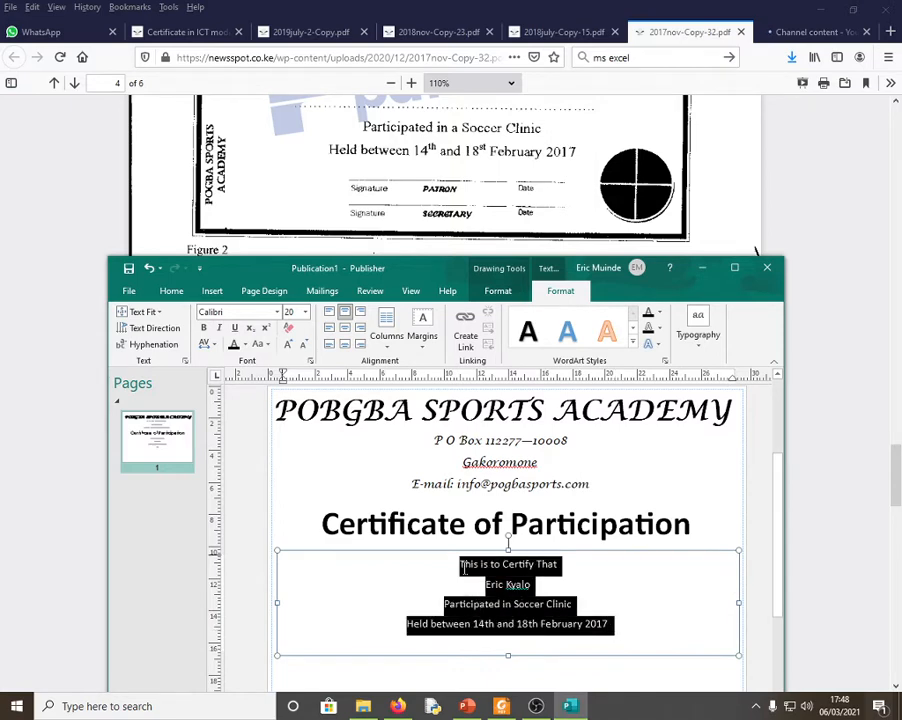
pyautogui.click(289, 345)
pyautogui.click(289, 345)
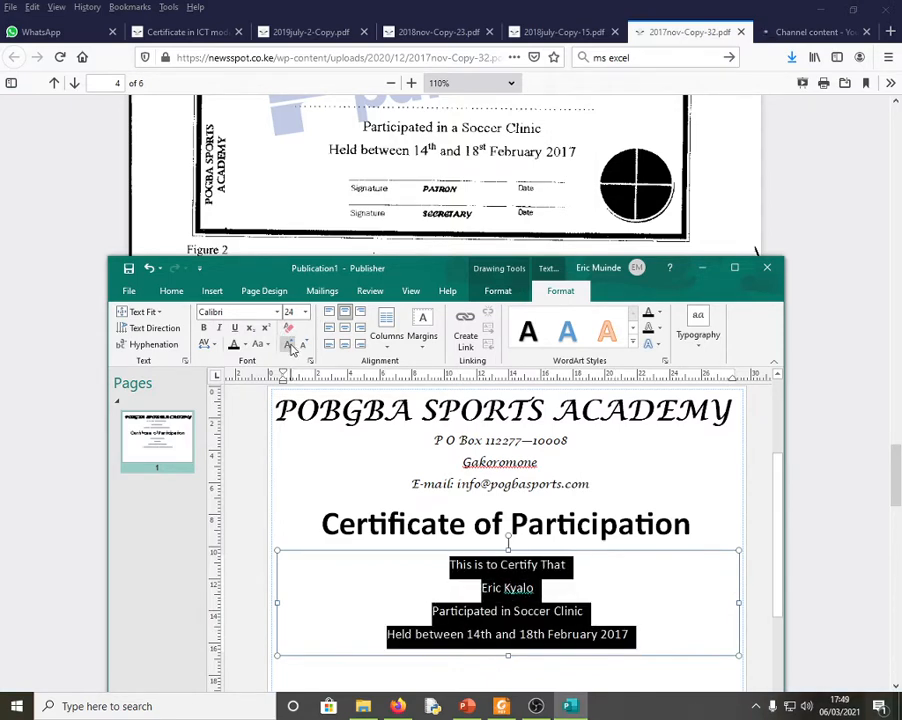
pyautogui.click(626, 617)
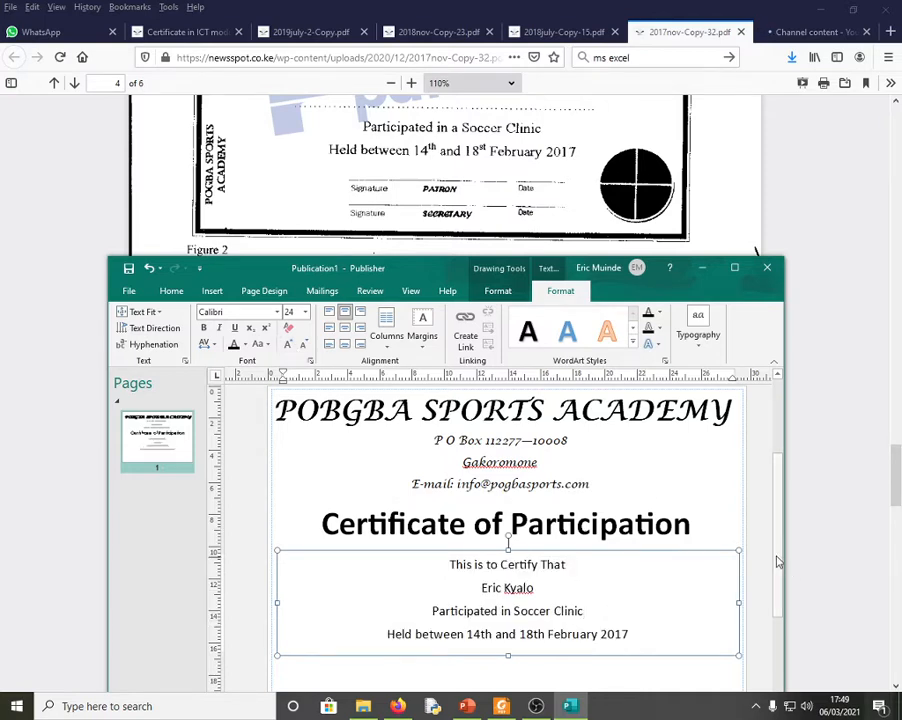
pyautogui.moveTo(773, 558); pyautogui.dragTo(782, 602)
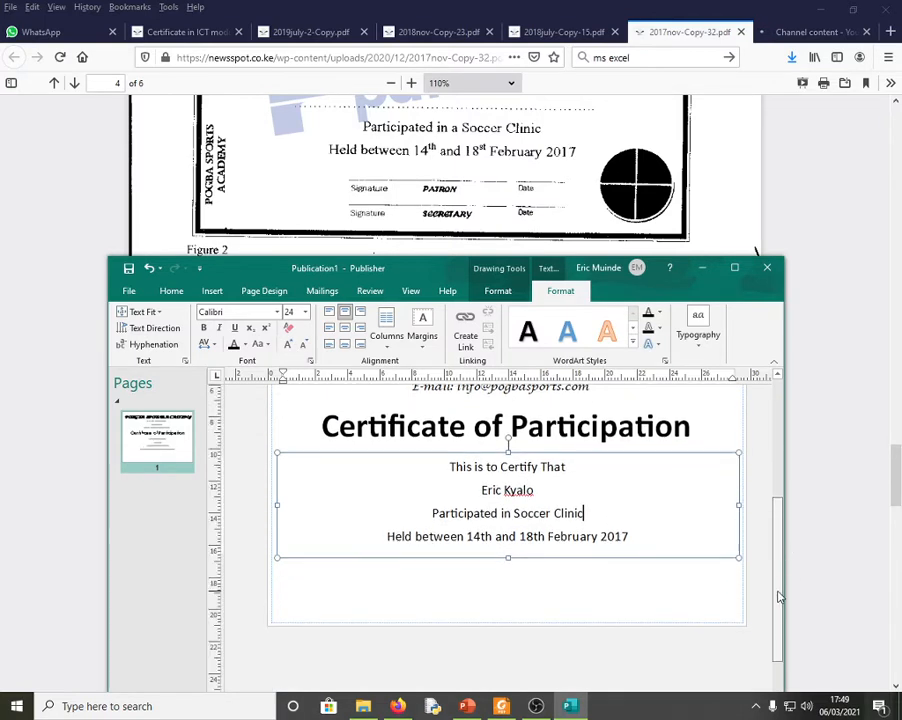
pyautogui.click(530, 574)
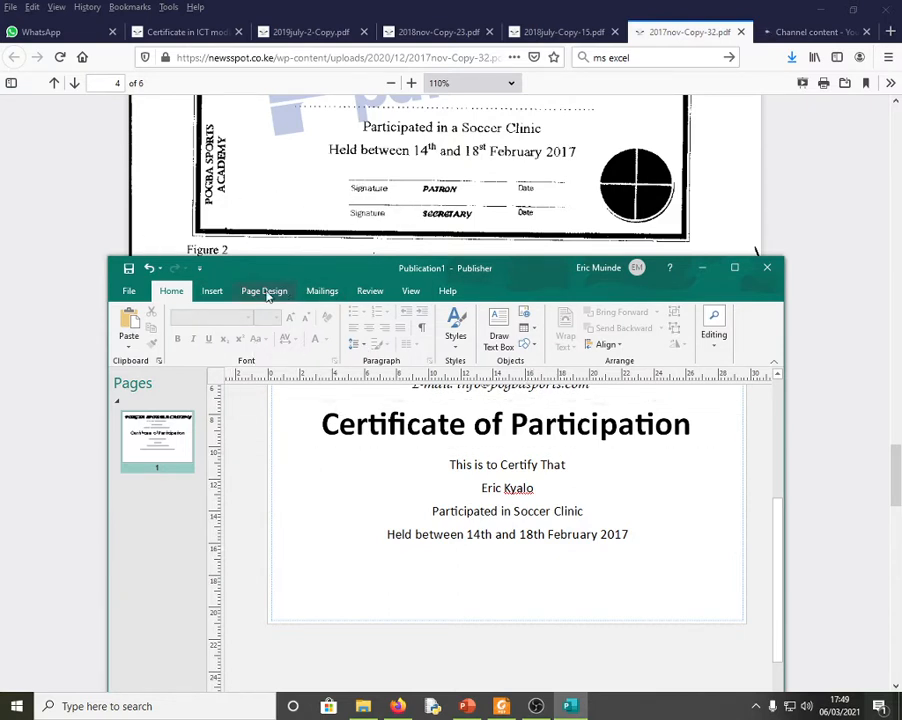
# - Draw a text box under the 'Held between 14th and 18th February 2017' line and narrow it
pyautogui.click(212, 290)
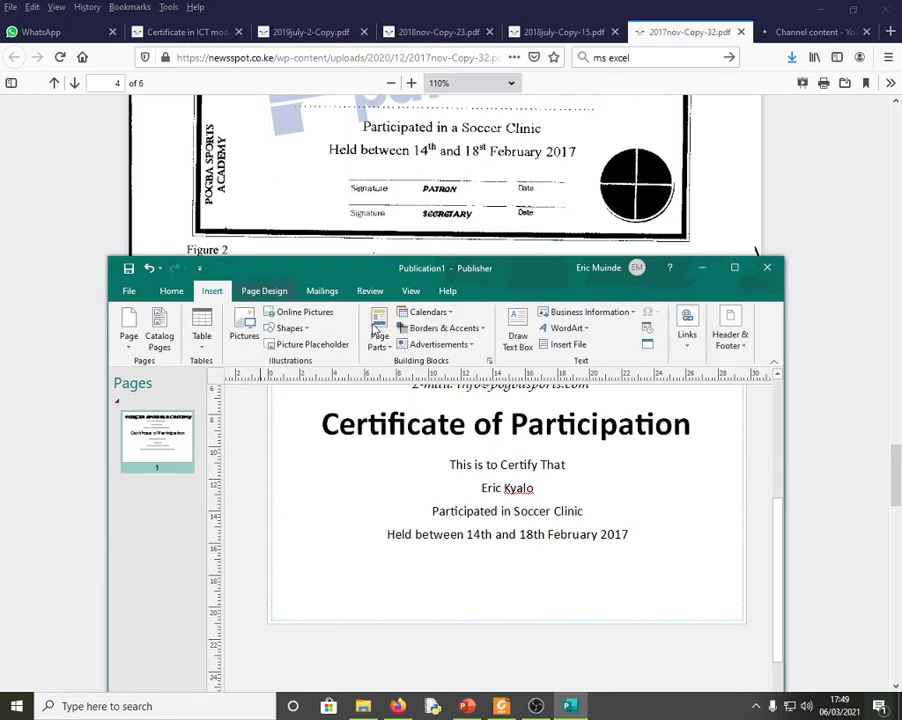
pyautogui.click(517, 337)
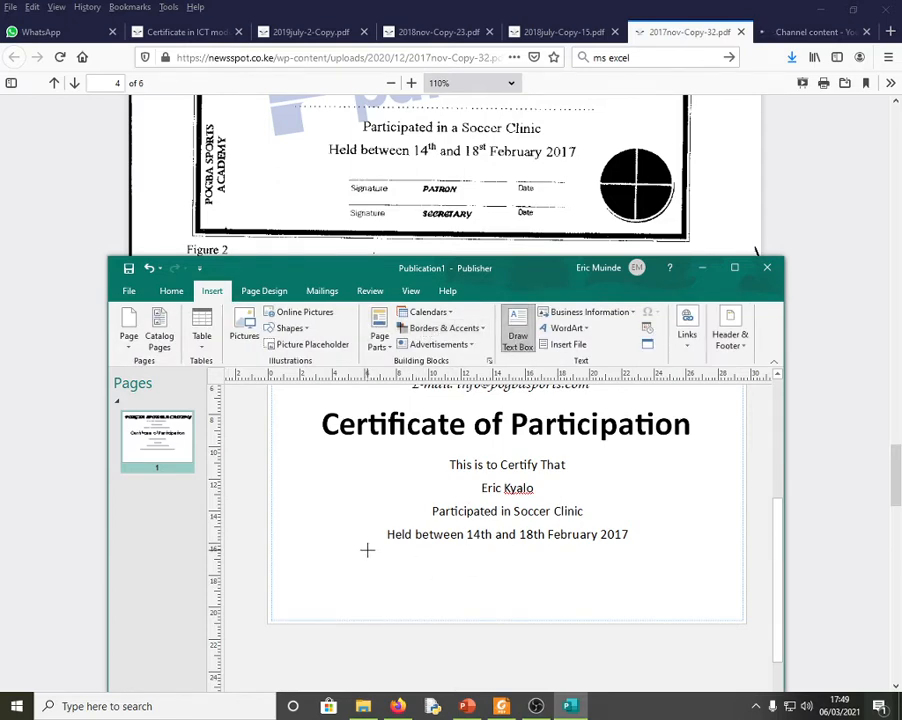
pyautogui.moveTo(363, 547)
pyautogui.mouseDown()
pyautogui.moveTo(503, 590)
pyautogui.moveTo(666, 607)
pyautogui.moveTo(653, 607)
pyautogui.mouseUp()
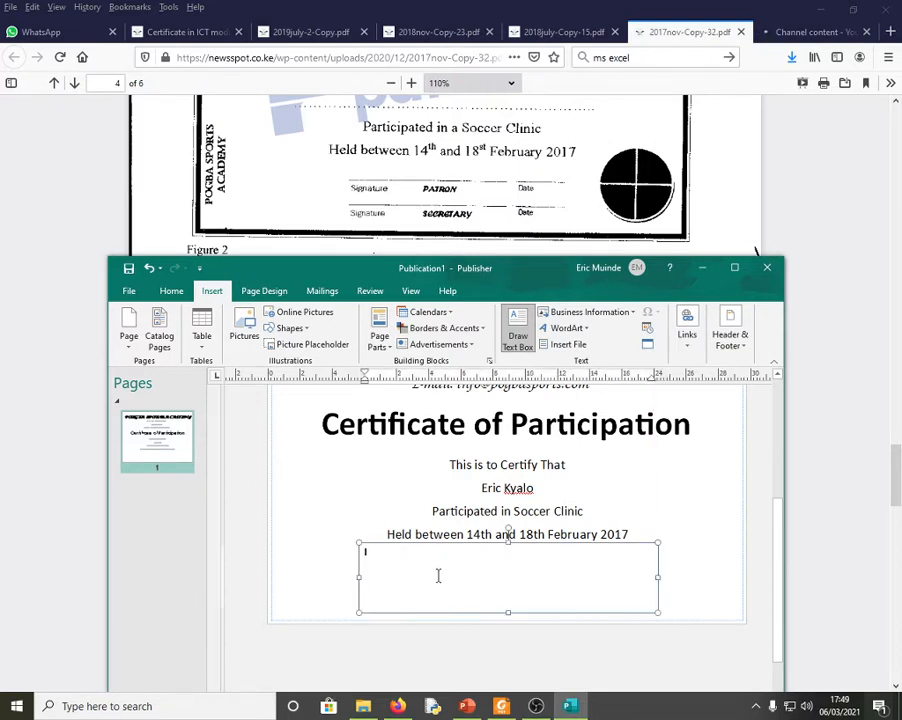
pyautogui.click(366, 576)
pyautogui.moveTo(366, 577); pyautogui.dragTo(365, 577)
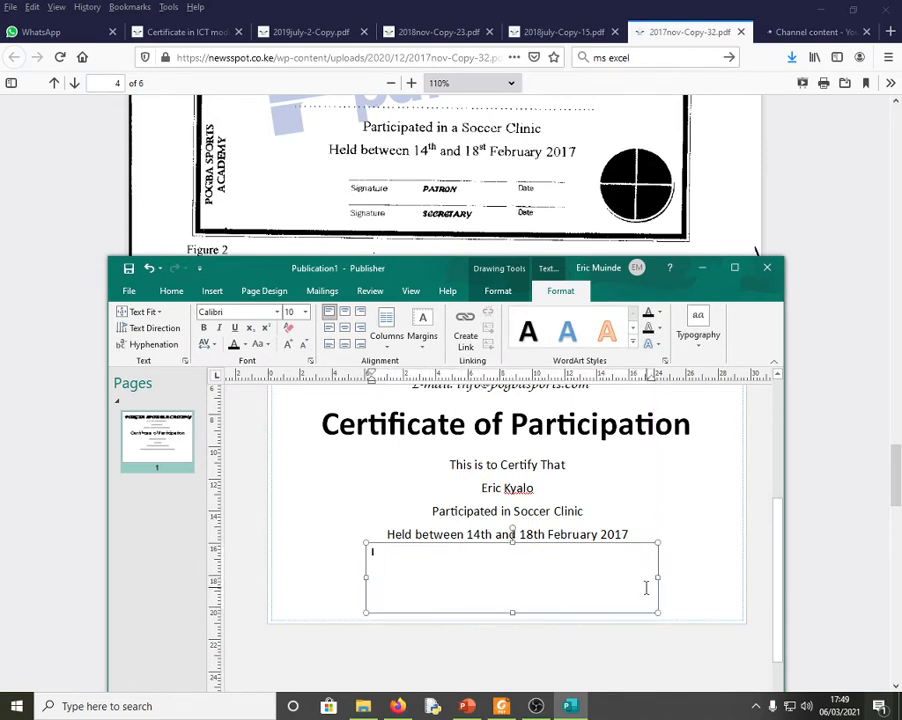
pyautogui.moveTo(658, 578); pyautogui.dragTo(644, 577)
pyautogui.click(450, 564)
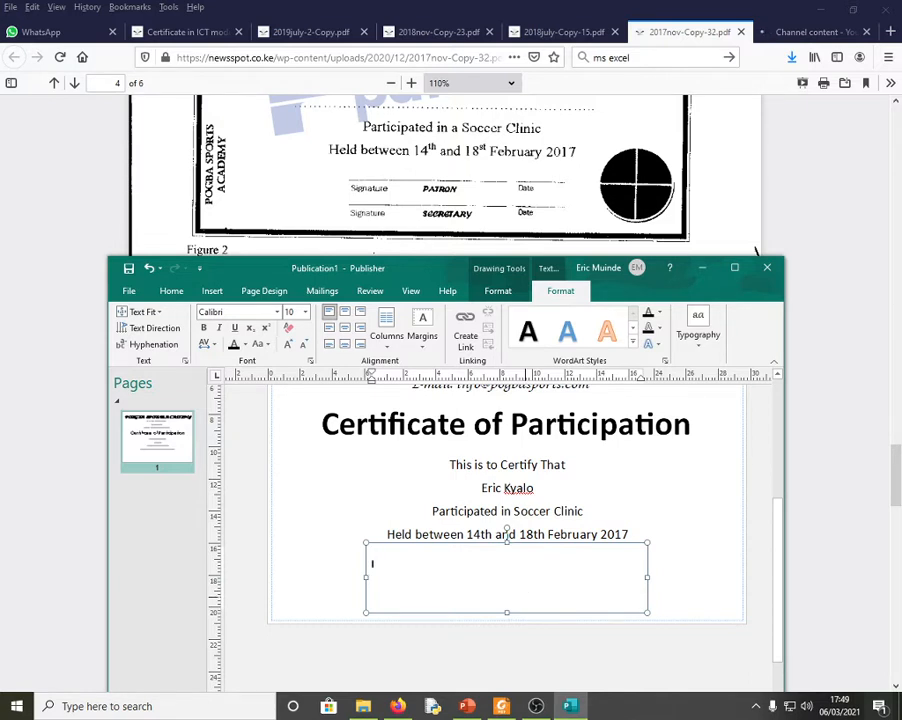
# - At 18 pt, type a spaced 'Signature PATRON Date' row and paste a copy of it
pyautogui.click(289, 344)
pyautogui.click(289, 344)
pyautogui.click(289, 344)
pyautogui.click(289, 345)
pyautogui.click(289, 345)
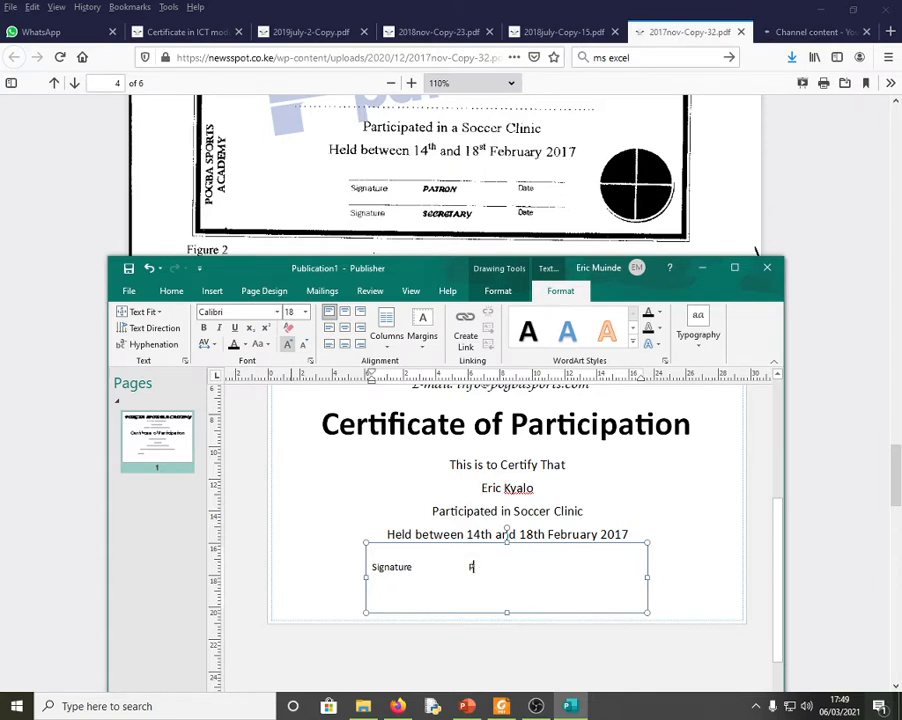
pyautogui.write('TRON Date')
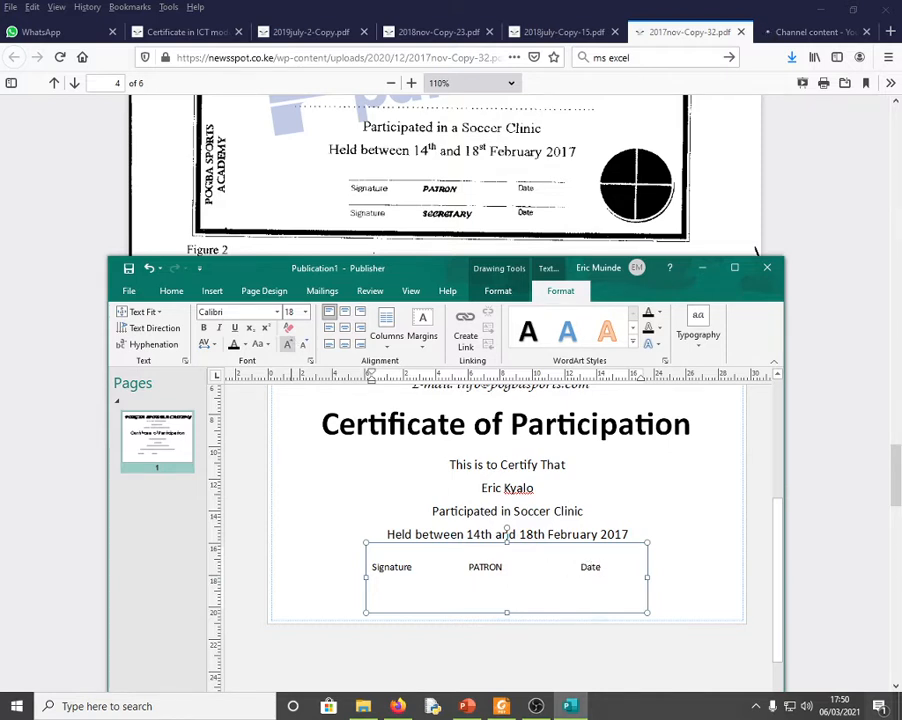
pyautogui.moveTo(602, 568)
pyautogui.mouseDown()
pyautogui.moveTo(370, 544)
pyautogui.moveTo(366, 568)
pyautogui.moveTo(375, 568)
pyautogui.mouseUp()
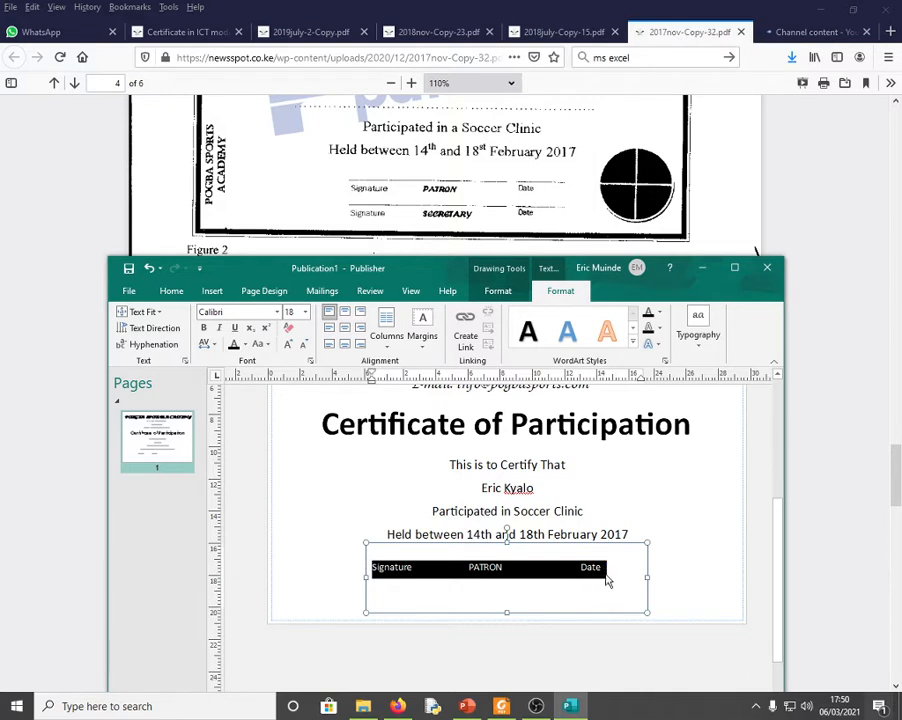
pyautogui.click(606, 576)
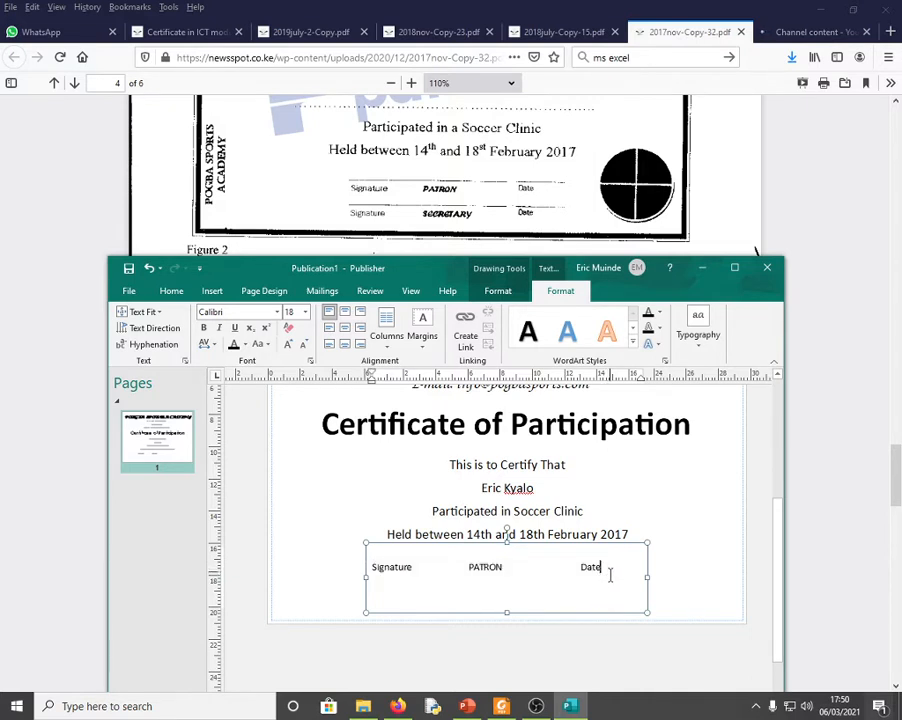
pyautogui.hotkey('ctrl', 'v')
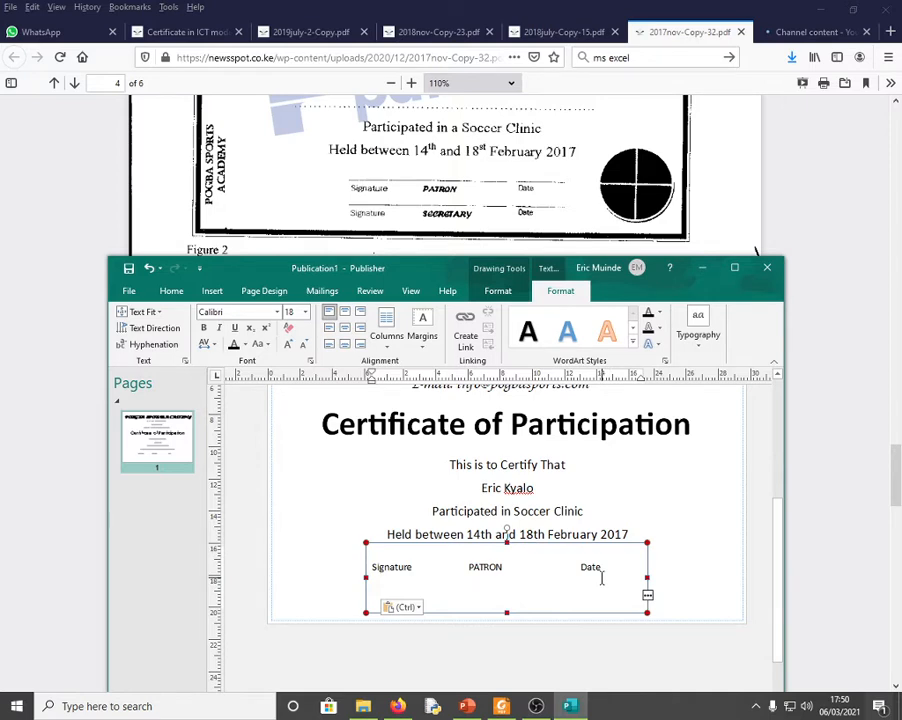
# - Shrink the spacer line and centre both 'Signature PATRON Date' rows in the box
pyautogui.click(602, 578)
pyautogui.click(305, 345)
pyautogui.click(305, 345)
pyautogui.click(305, 345)
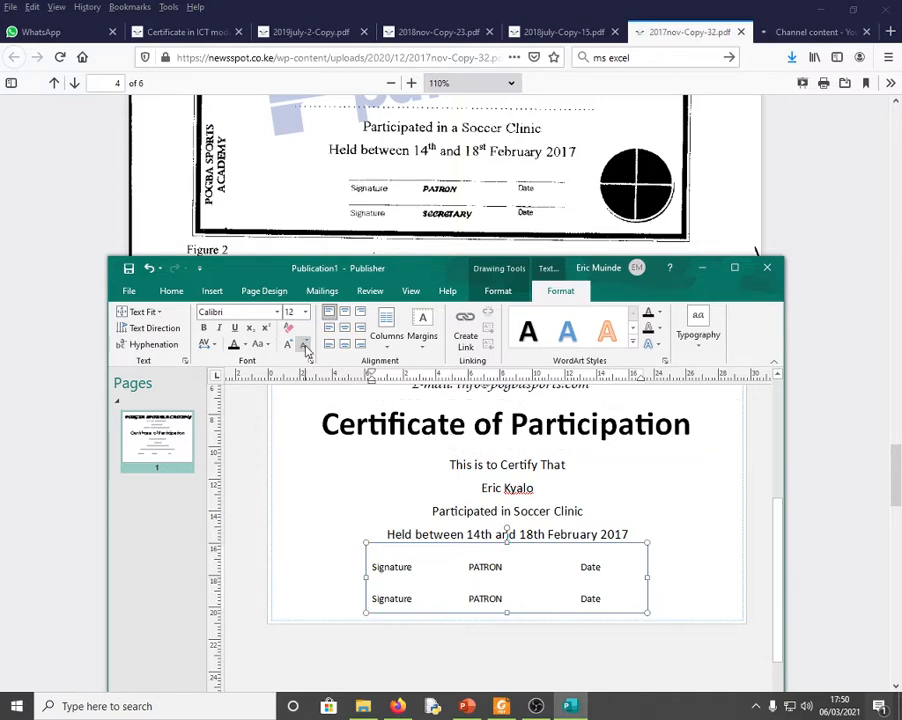
pyautogui.moveTo(605, 596); pyautogui.dragTo(375, 574)
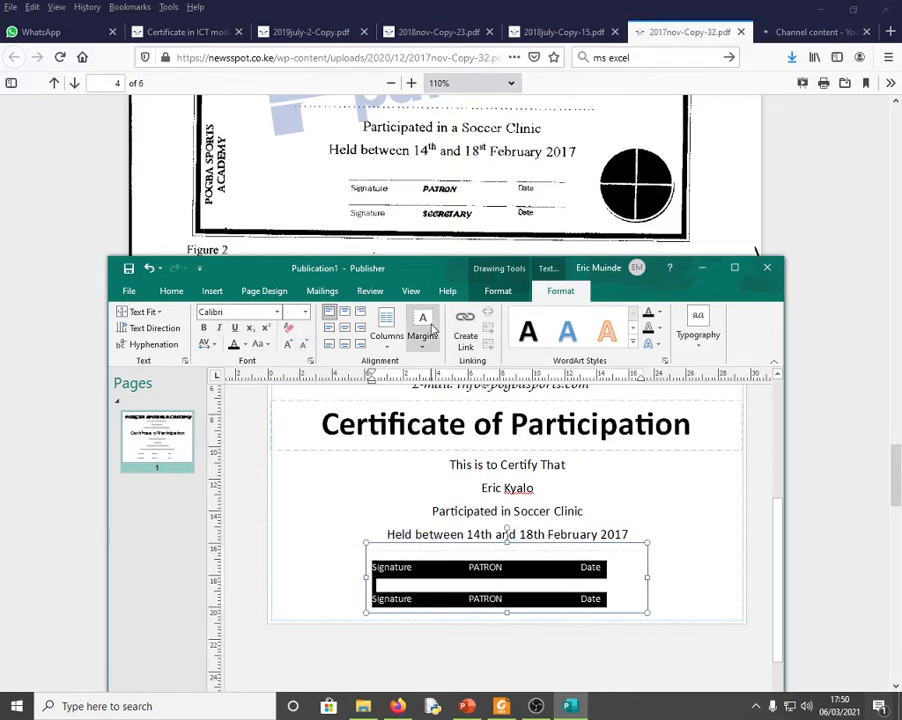
pyautogui.click(345, 314)
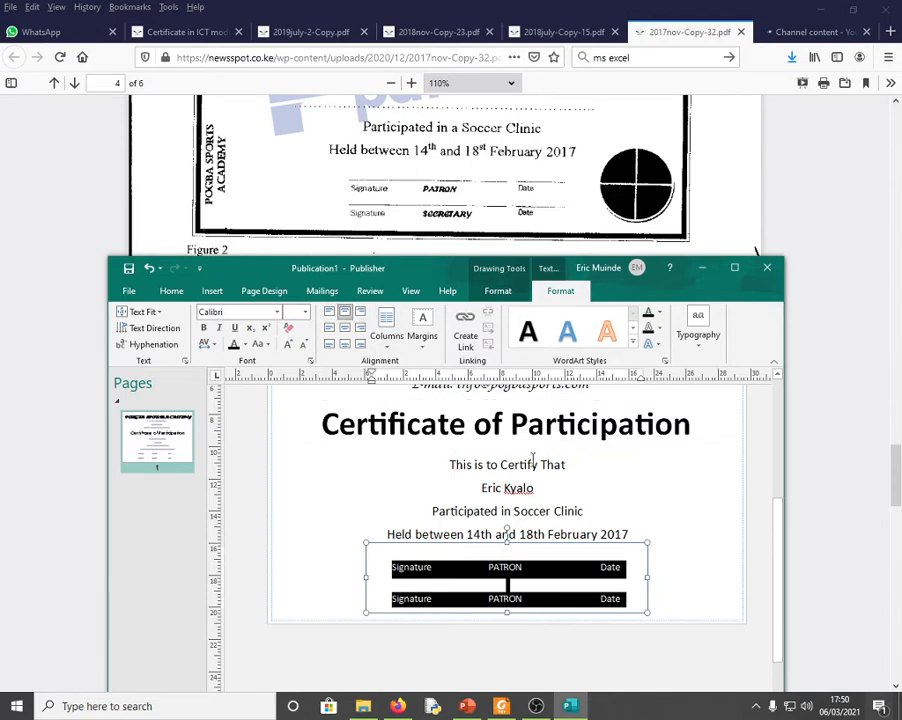
pyautogui.click(533, 578)
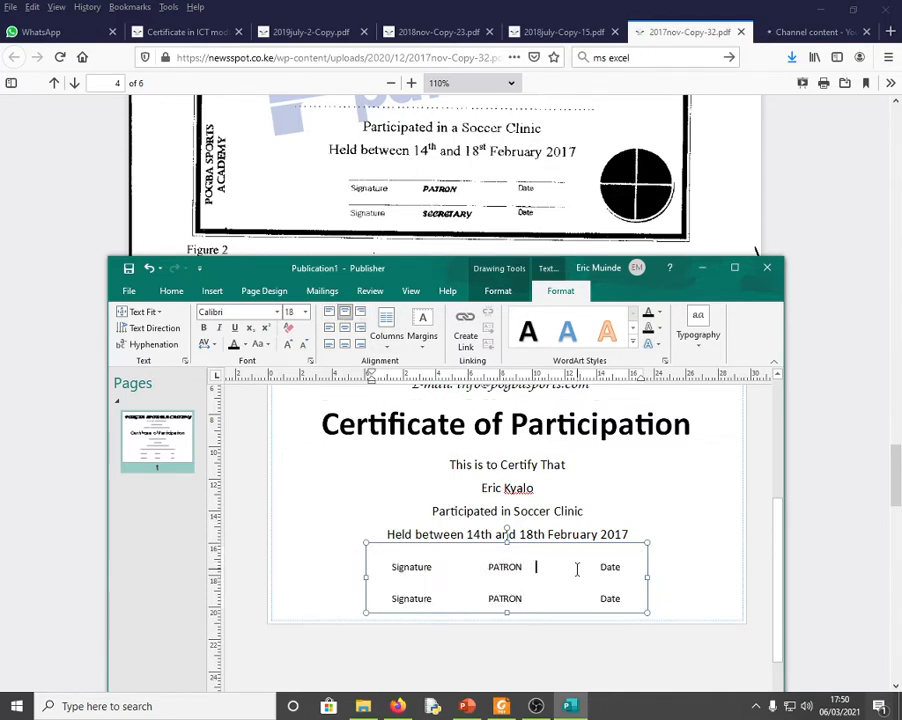
# - Widen the signature text box slightly to the right
pyautogui.moveTo(644, 574); pyautogui.dragTo(658, 577)
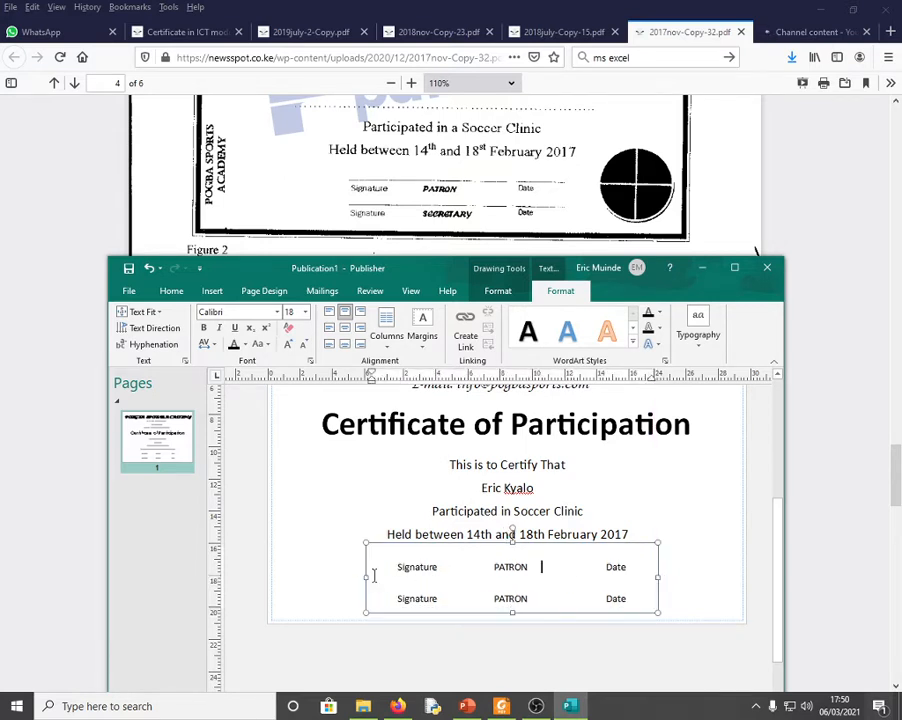
pyautogui.click(709, 598)
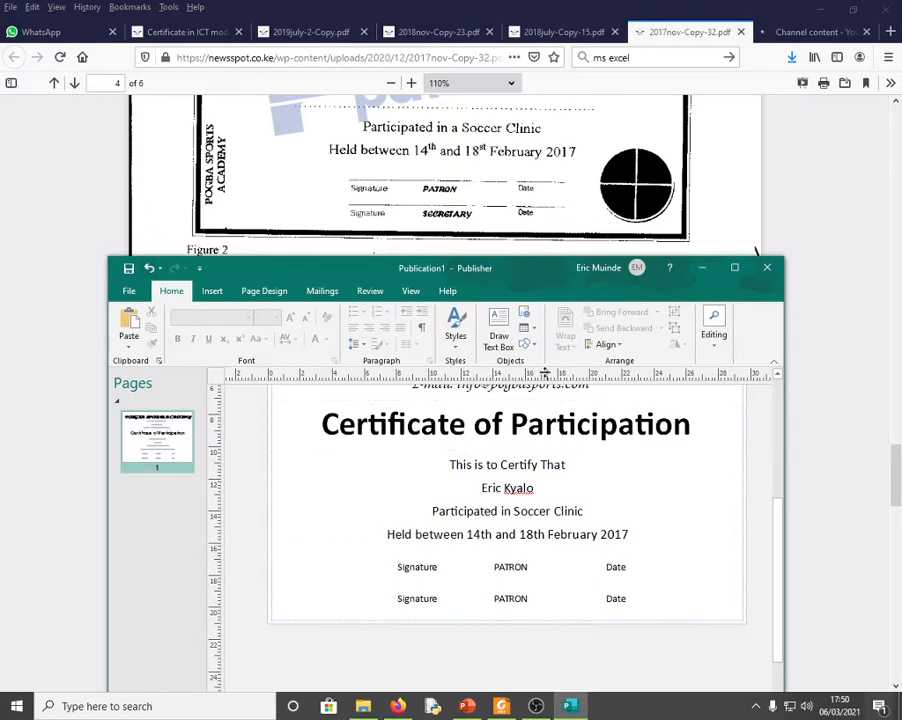
pyautogui.click(212, 291)
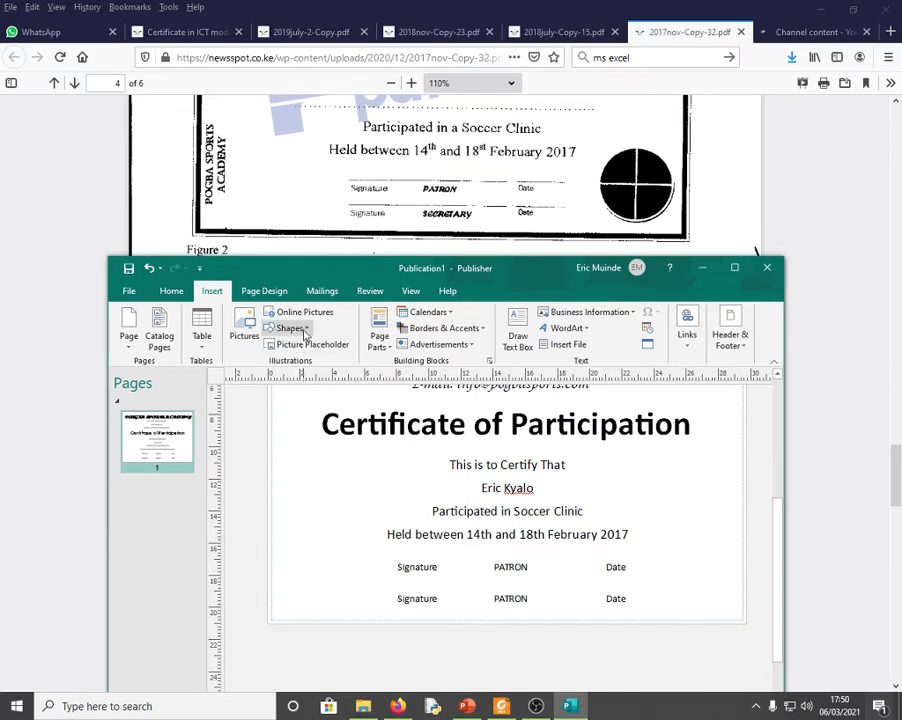
# - Draw a horizontal line above the first signature row and place a copy between the two rows
pyautogui.click(291, 328)
pyautogui.click(284, 360)
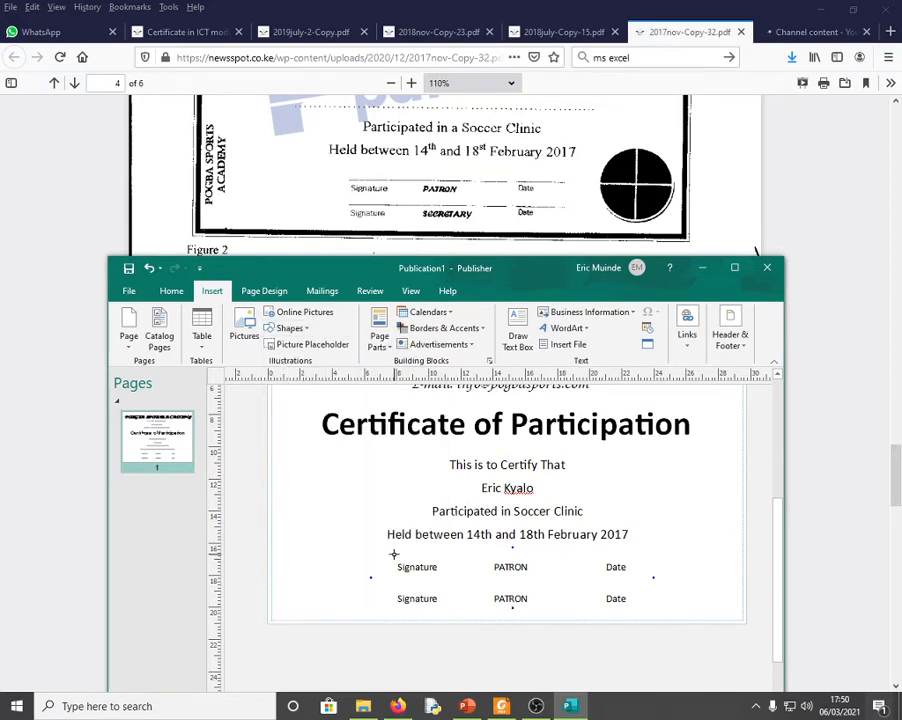
pyautogui.moveTo(393, 554)
pyautogui.mouseDown()
pyautogui.moveTo(500, 560)
pyautogui.moveTo(554, 610)
pyautogui.moveTo(626, 560)
pyautogui.moveTo(653, 557)
pyautogui.mouseUp()
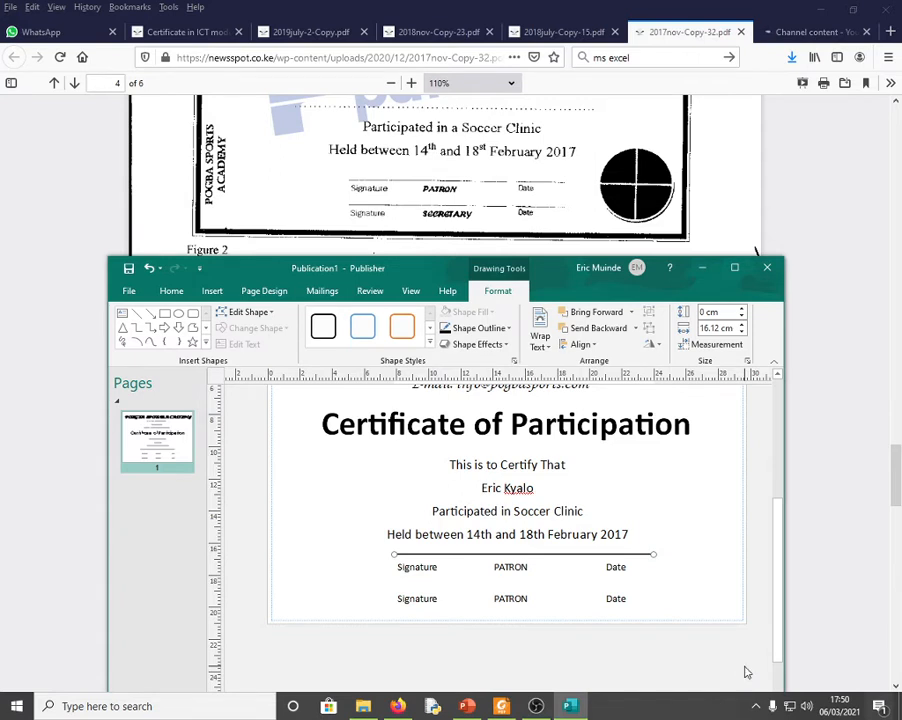
pyautogui.hotkey('ctrl', 'v')
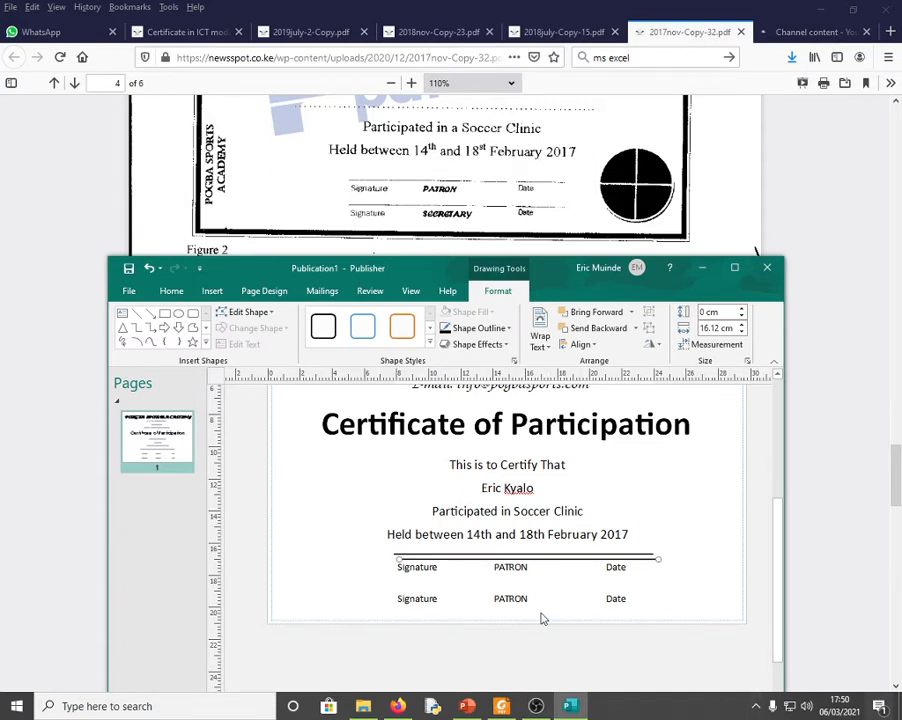
pyautogui.moveTo(536, 562)
pyautogui.mouseDown()
pyautogui.moveTo(534, 594)
pyautogui.moveTo(538, 587)
pyautogui.mouseUp()
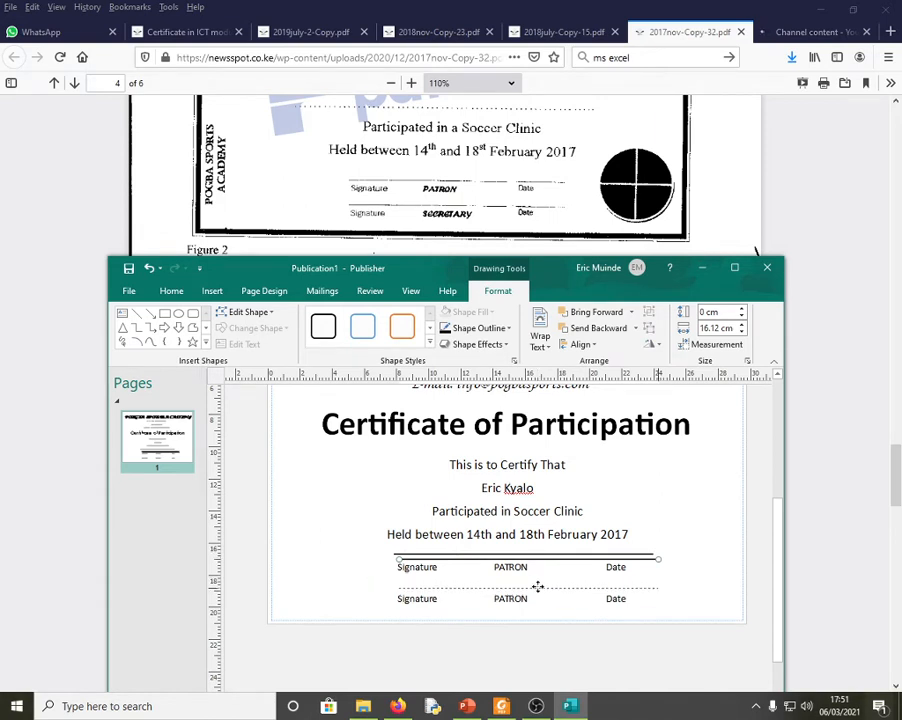
pyautogui.moveTo(538, 587); pyautogui.dragTo(536, 587)
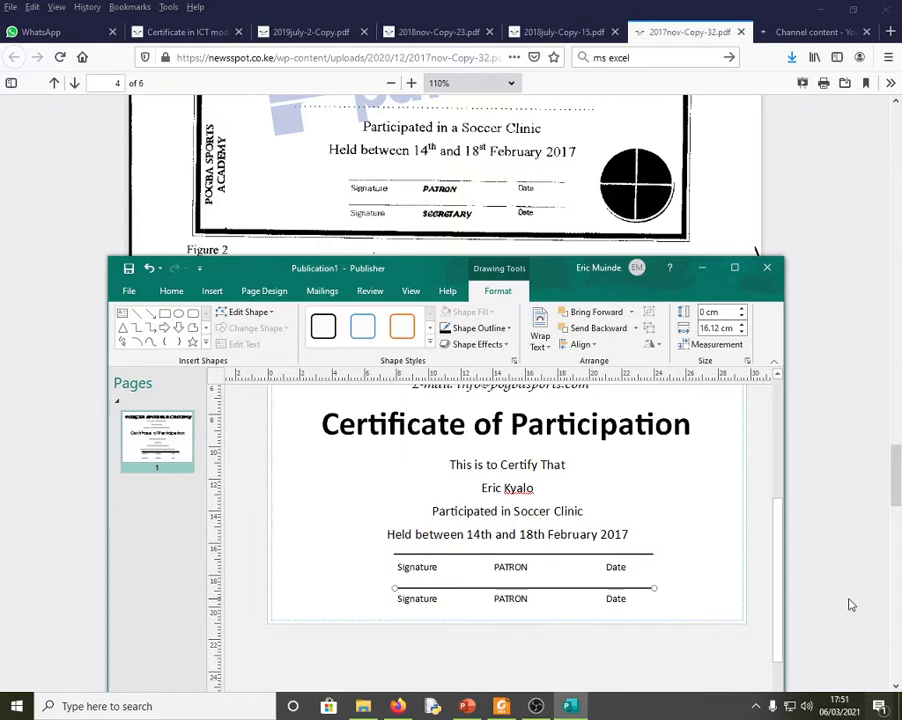
pyautogui.press('Left')
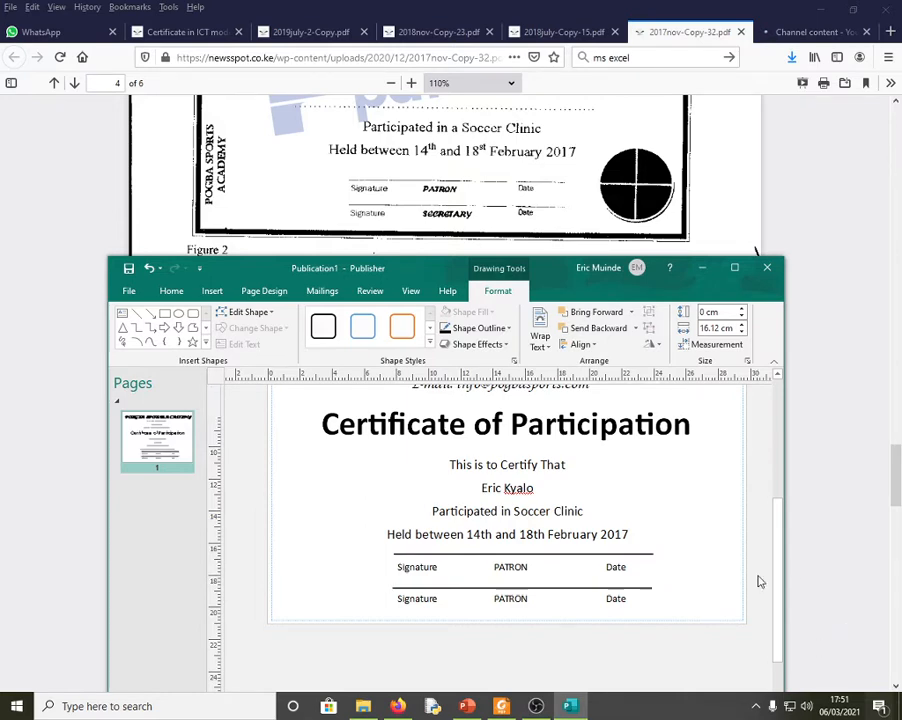
pyautogui.click(760, 582)
pyautogui.click(581, 588)
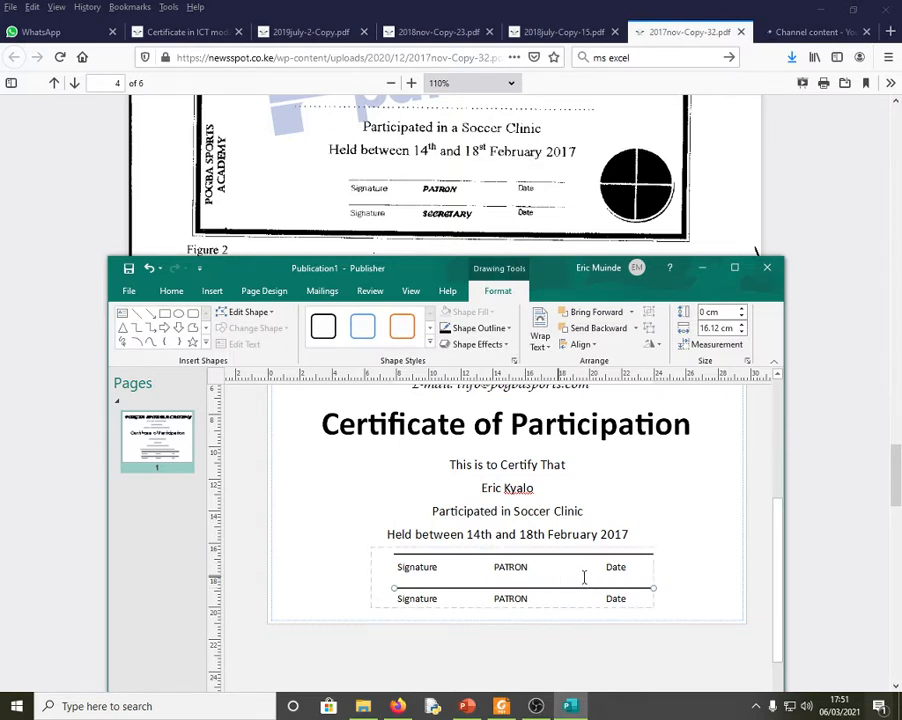
pyautogui.click(707, 597)
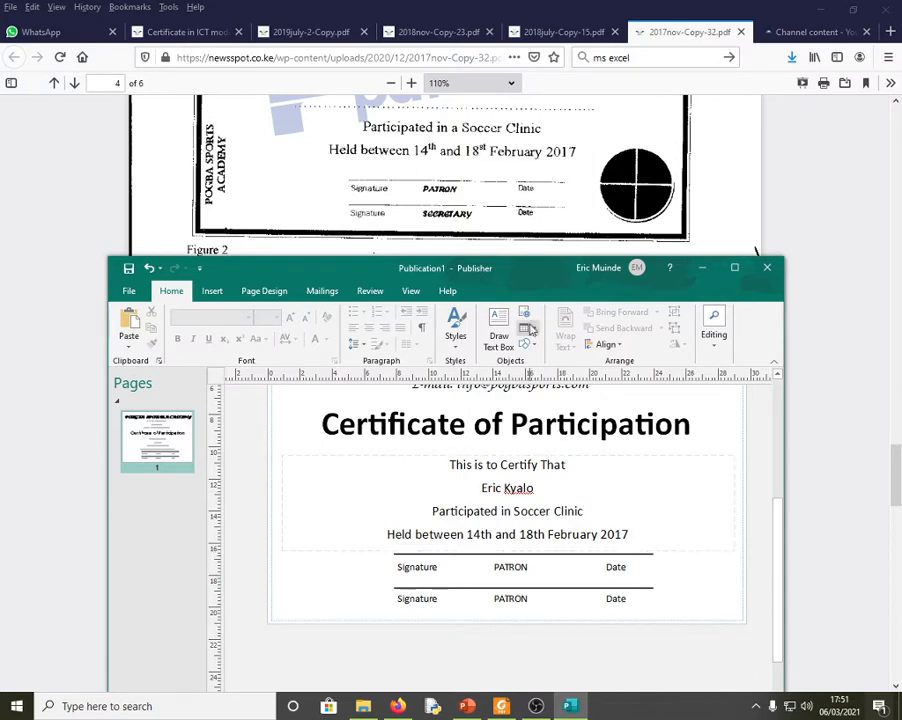
# - Draw a circle to the right of the signature rows and nudge it into position
pyautogui.click(263, 291)
pyautogui.click(212, 291)
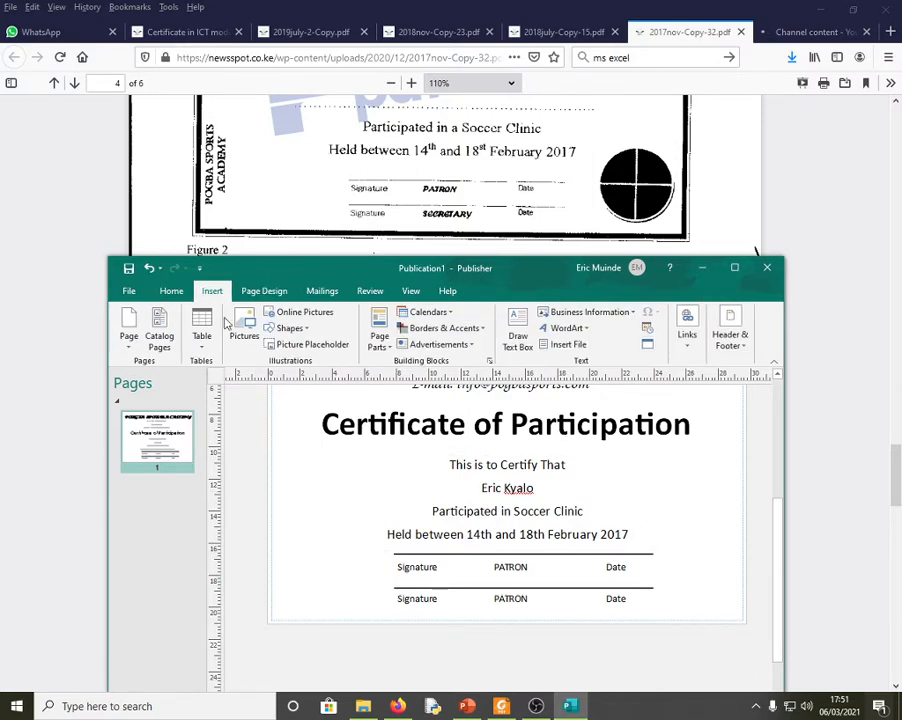
pyautogui.click(296, 333)
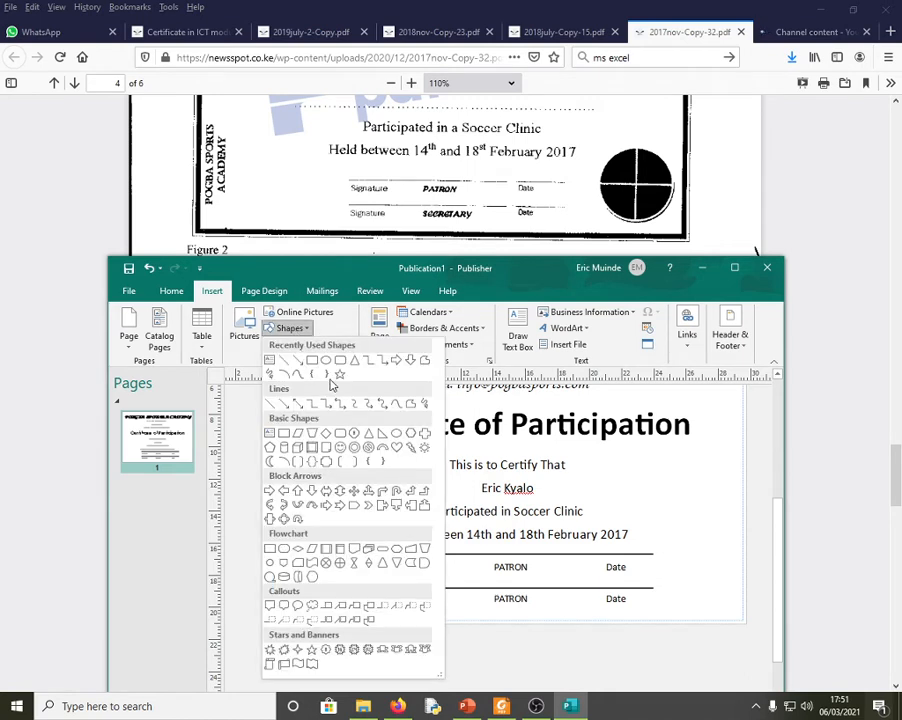
pyautogui.click(326, 361)
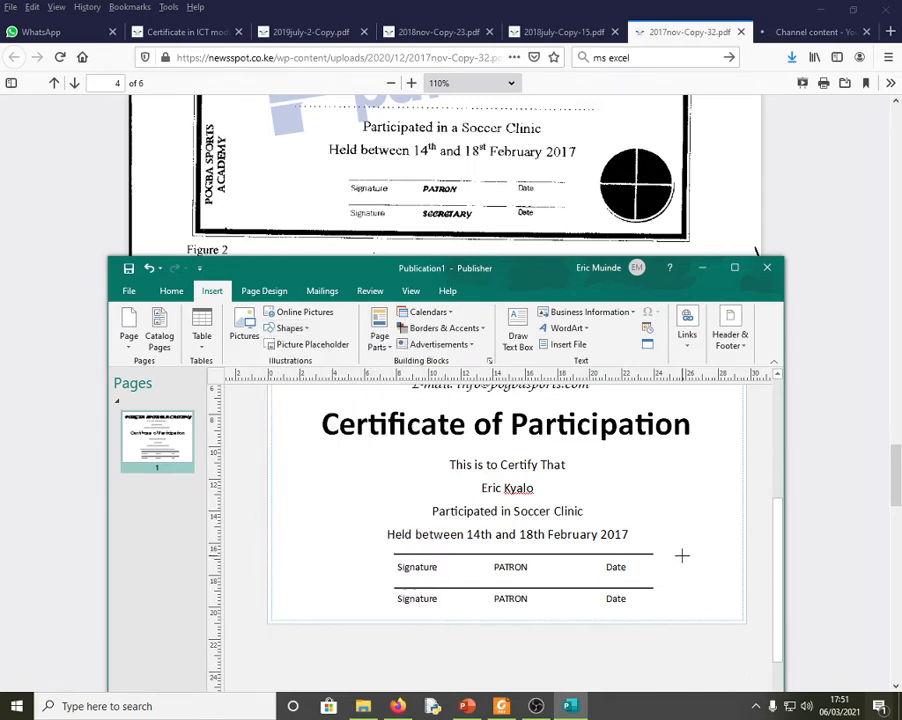
pyautogui.moveTo(682, 555)
pyautogui.mouseDown()
pyautogui.moveTo(710, 612)
pyautogui.moveTo(743, 598)
pyautogui.moveTo(690, 604)
pyautogui.moveTo(733, 602)
pyautogui.moveTo(742, 613)
pyautogui.moveTo(707, 576)
pyautogui.mouseUp()
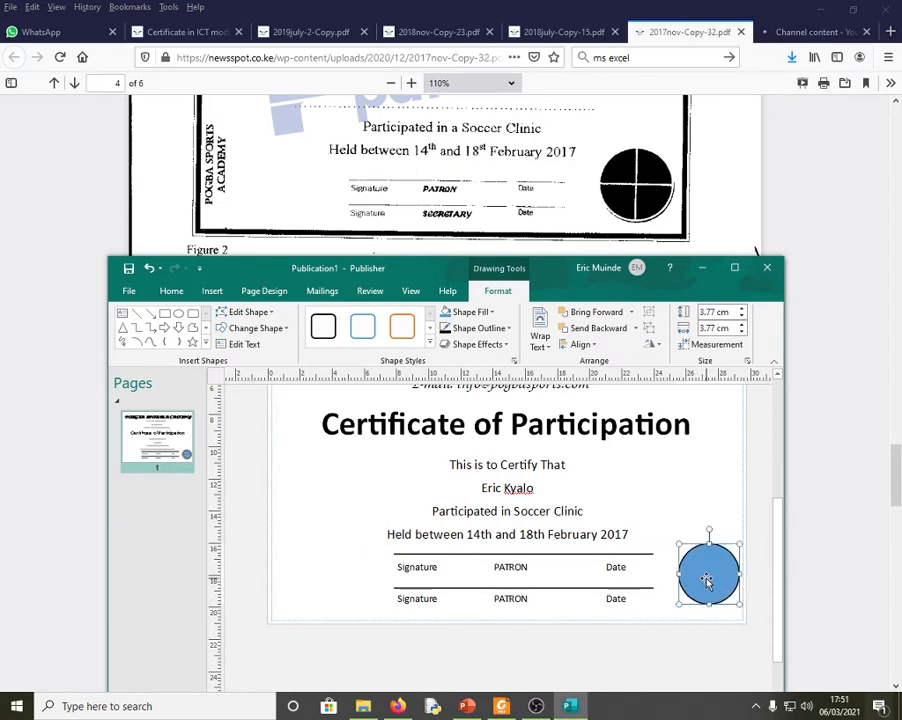
pyautogui.press('Left')
pyautogui.press('Left')
pyautogui.press('Left')
pyautogui.press('Left')
pyautogui.press('Left')
pyautogui.press('Up')
pyautogui.press('Up')
pyautogui.press('Up')
pyautogui.press('Up')
pyautogui.press('Up')
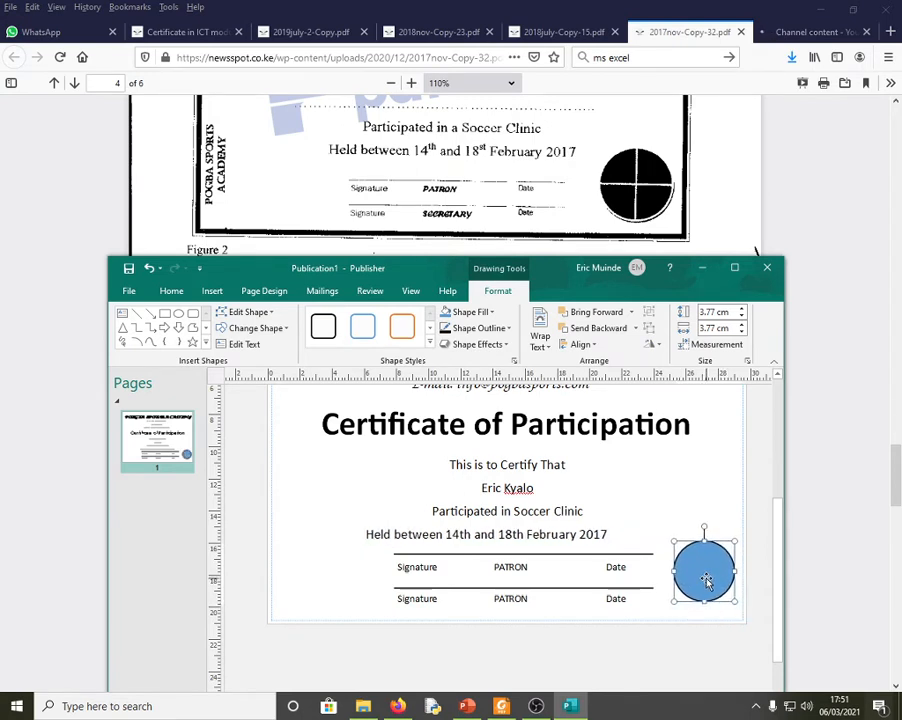
pyautogui.press('Left')
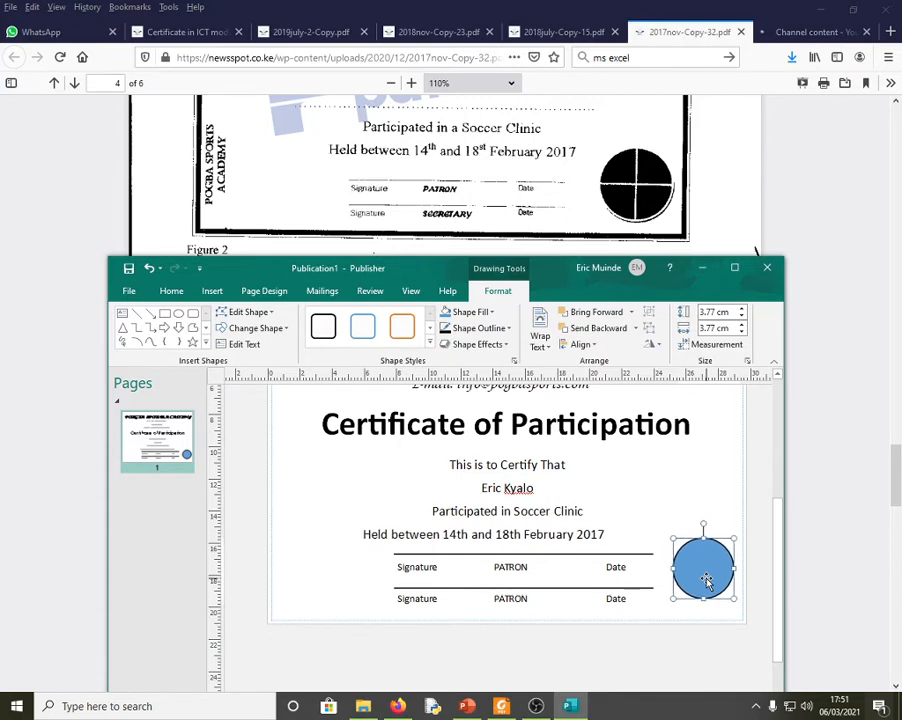
pyautogui.press('Down')
pyautogui.press('Down')
pyautogui.press('Down')
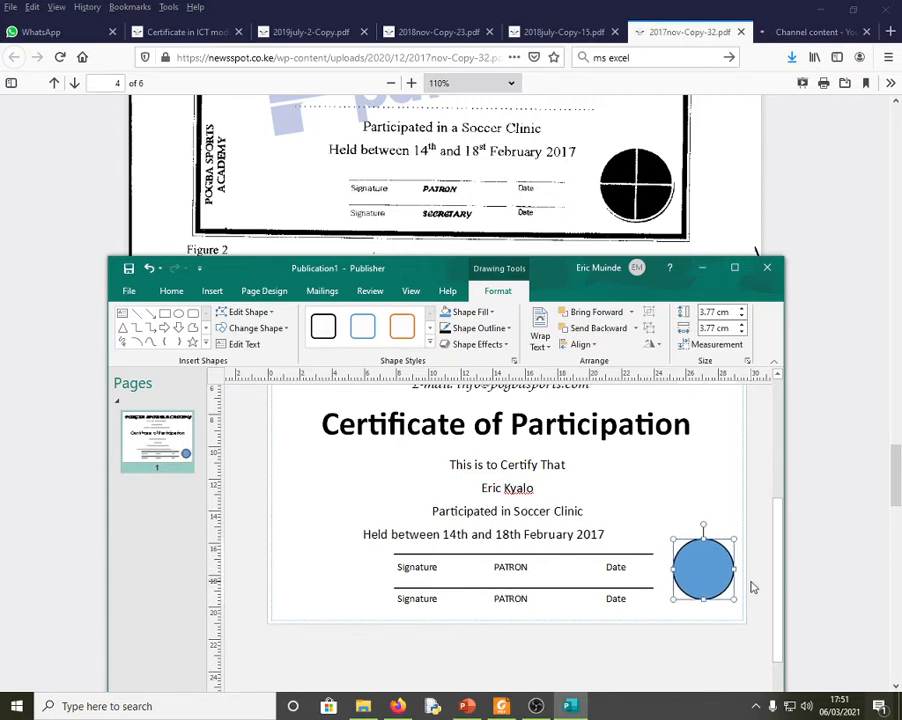
pyautogui.press('Down')
pyautogui.press('Down')
pyautogui.press('Down')
pyautogui.press('Down')
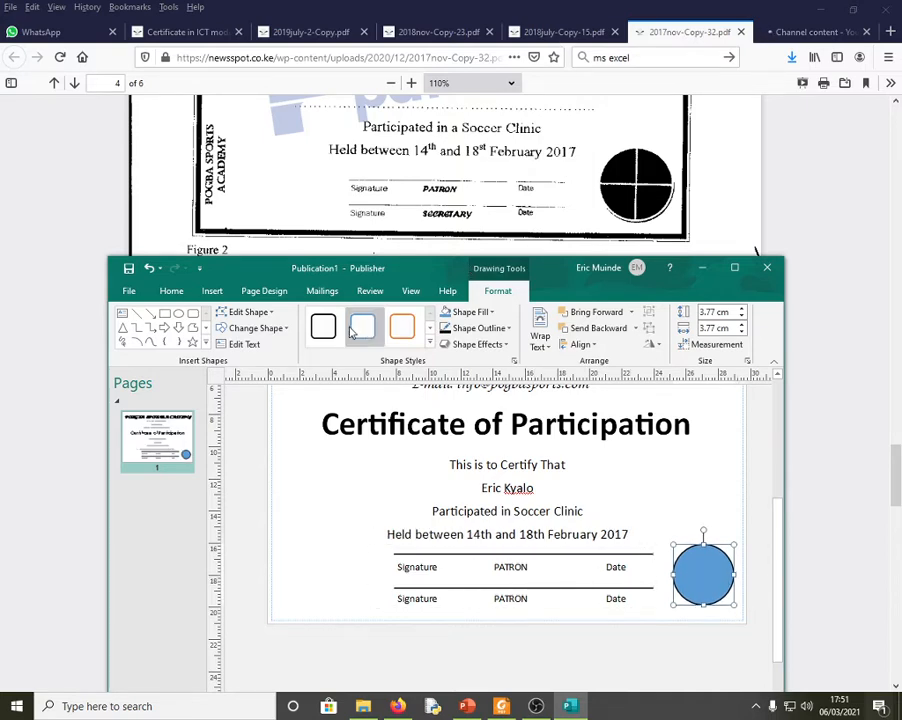
# - Fill the circle solid black
pyautogui.click(492, 316)
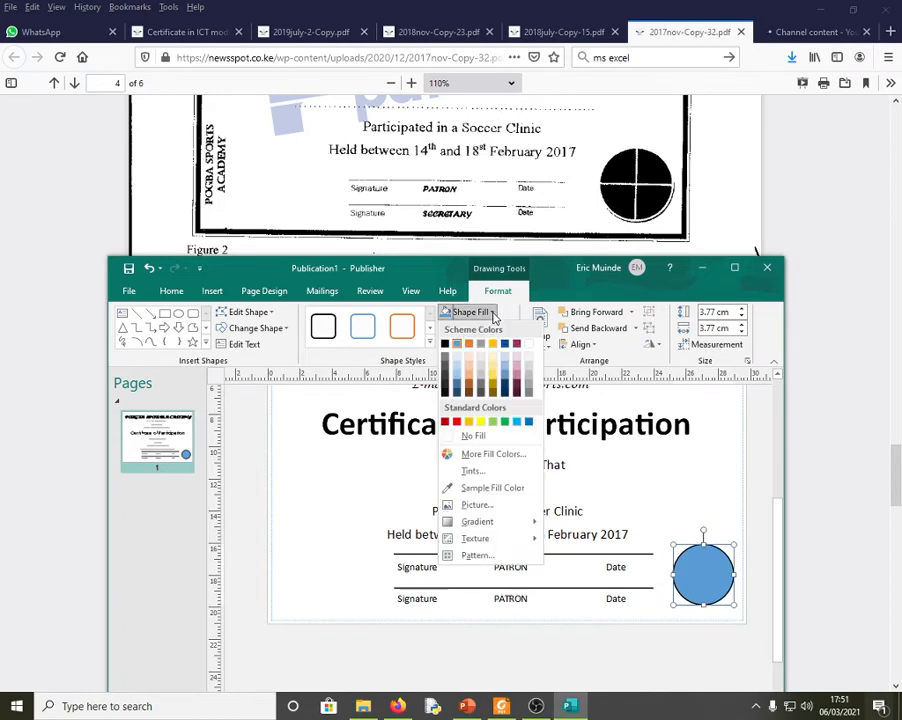
pyautogui.click(447, 347)
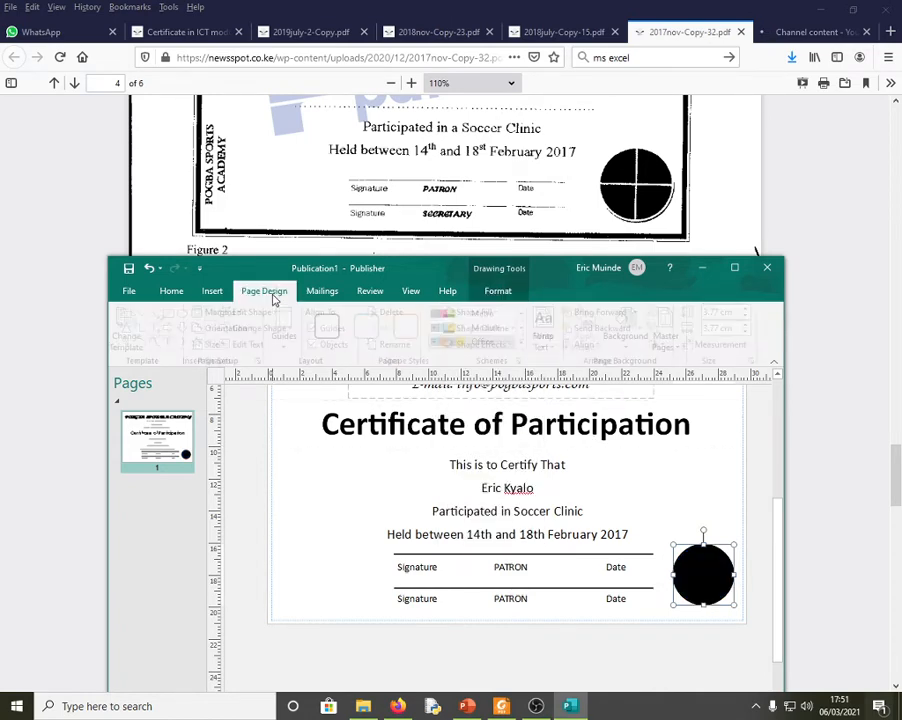
pyautogui.click(214, 293)
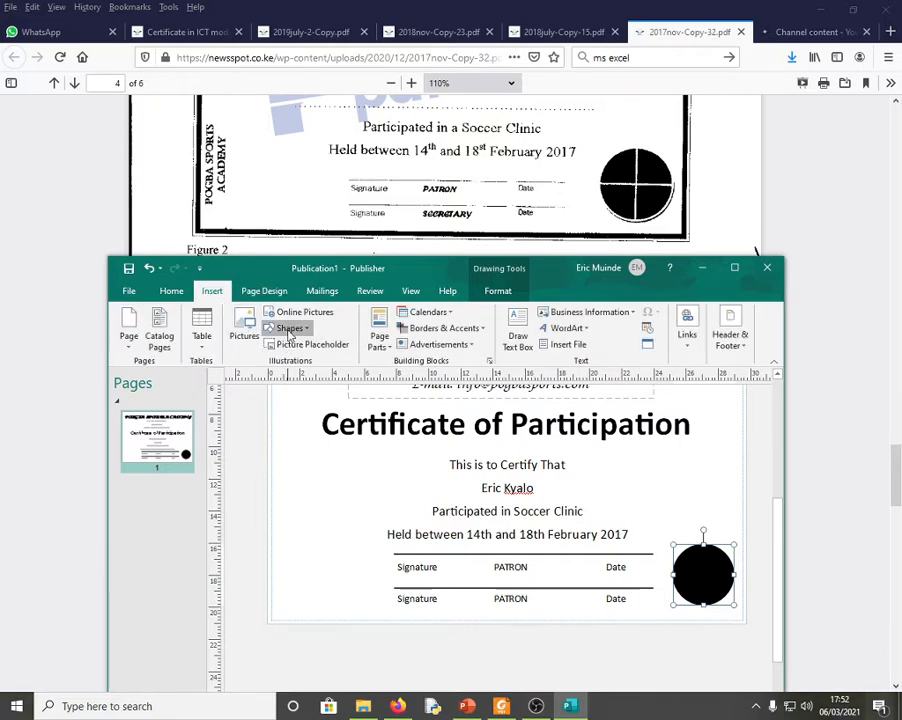
# - Draw a white vertical line down the centre of the black circle
pyautogui.click(290, 328)
pyautogui.click(287, 362)
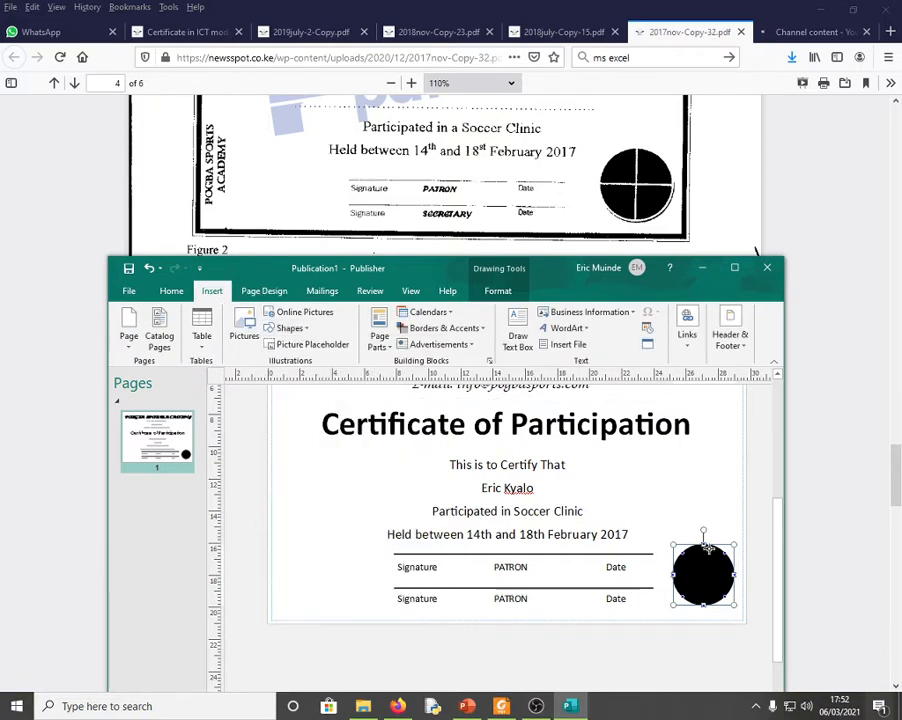
pyautogui.moveTo(704, 545); pyautogui.dragTo(704, 607)
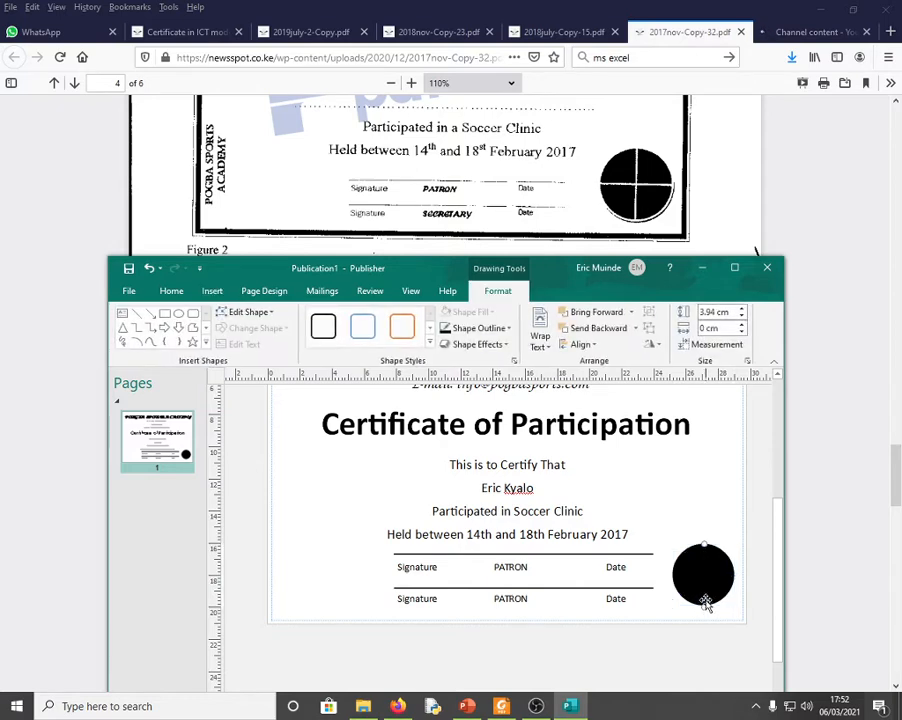
pyautogui.click(506, 329)
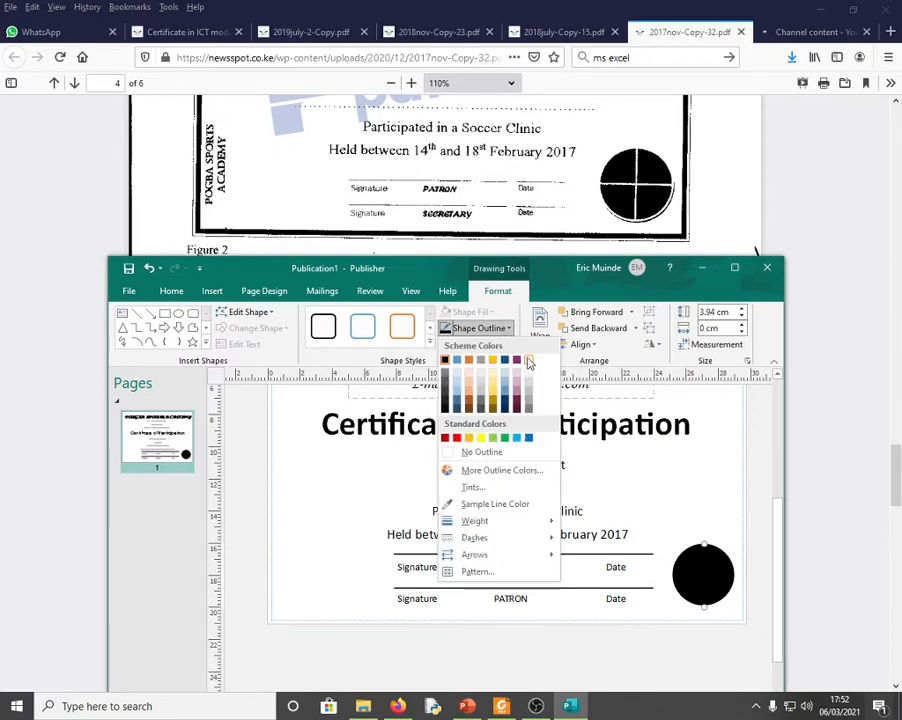
pyautogui.click(529, 361)
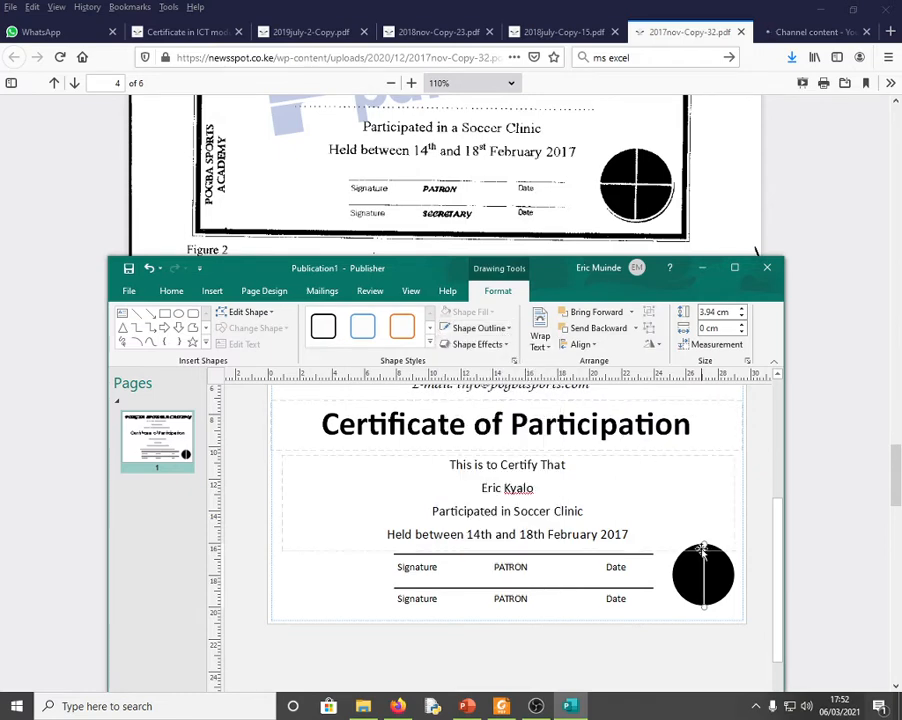
# - Draw a white horizontal line across the circle to complete the cross
pyautogui.click(212, 291)
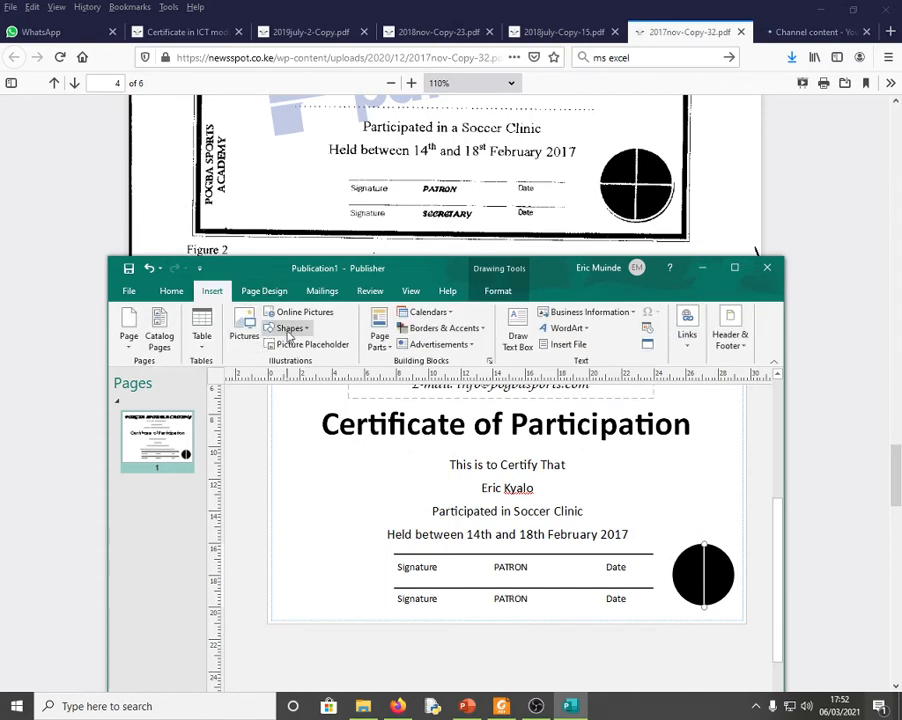
pyautogui.click(289, 330)
pyautogui.click(281, 358)
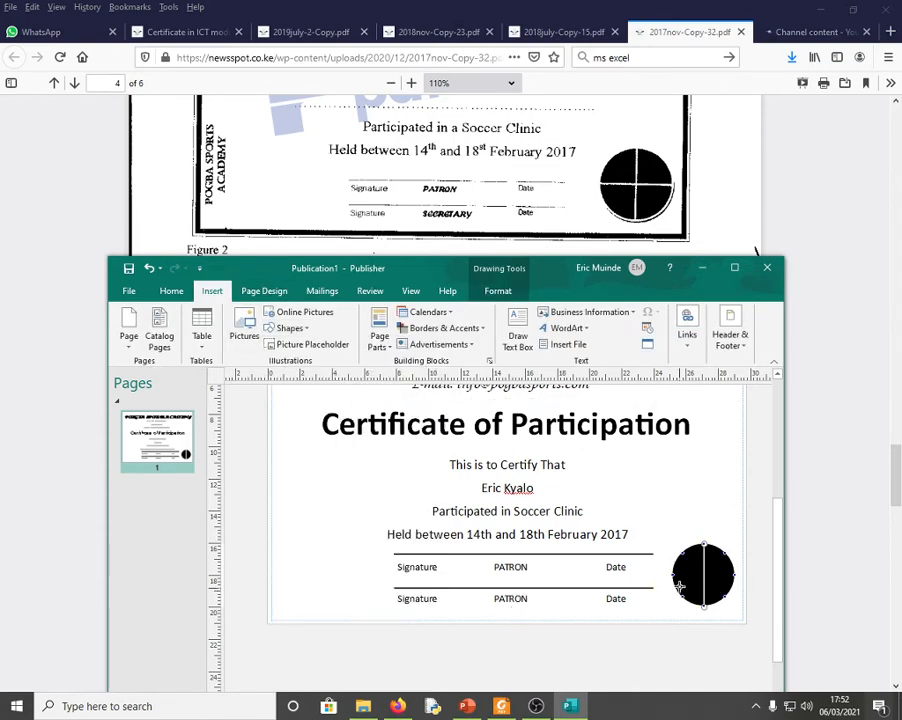
pyautogui.moveTo(675, 575); pyautogui.dragTo(736, 575)
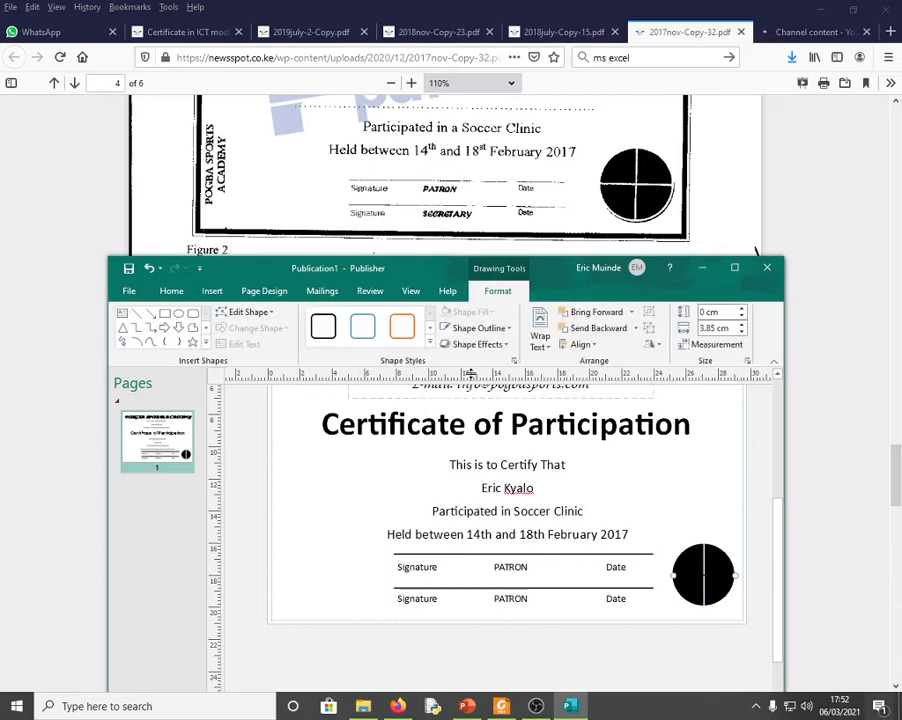
pyautogui.click(498, 330)
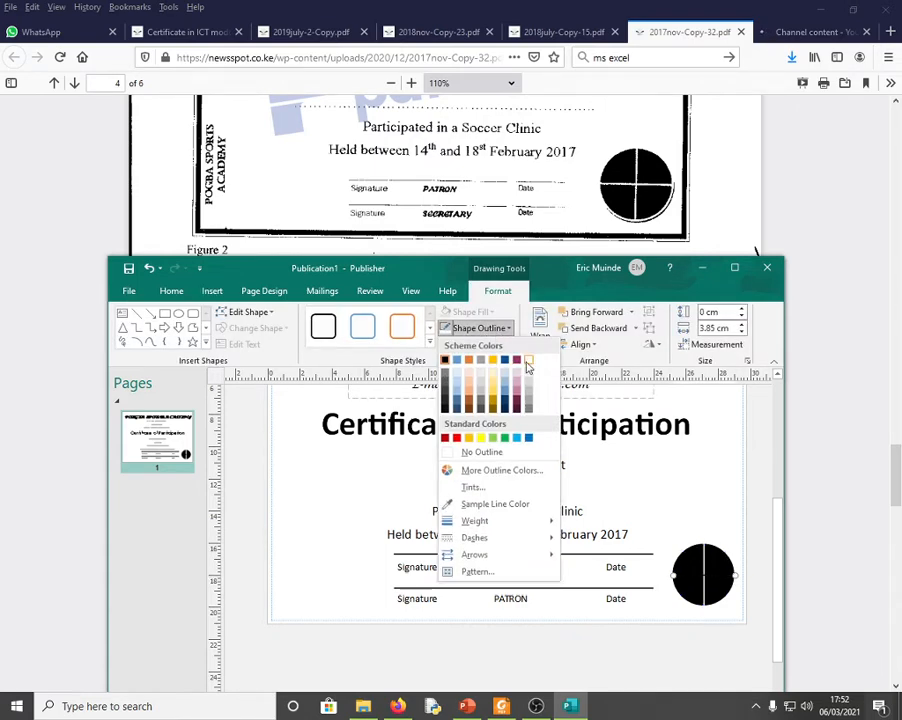
pyautogui.click(525, 366)
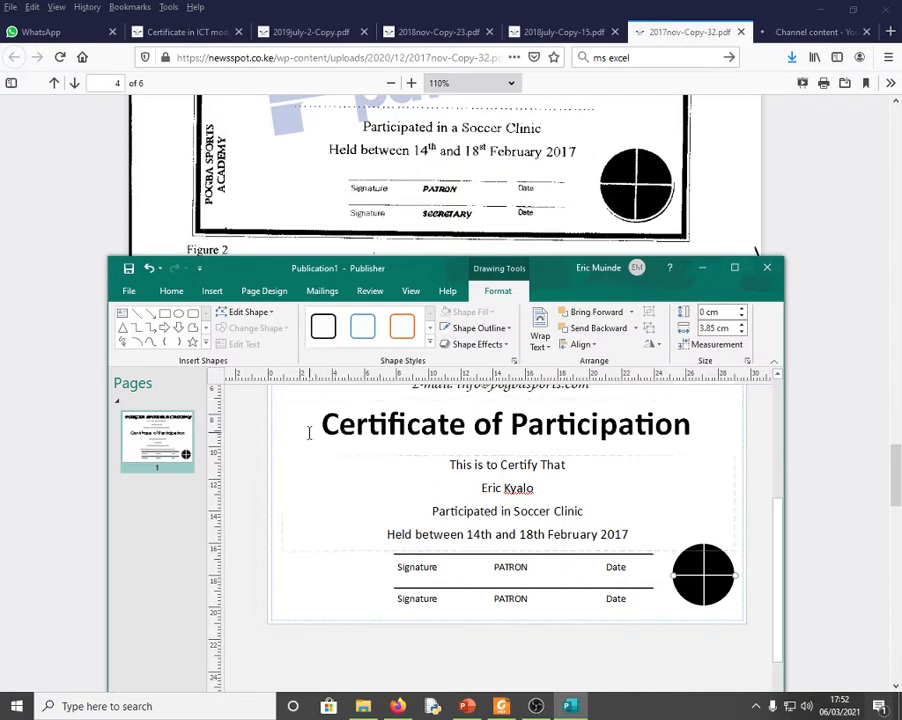
pyautogui.click(352, 487)
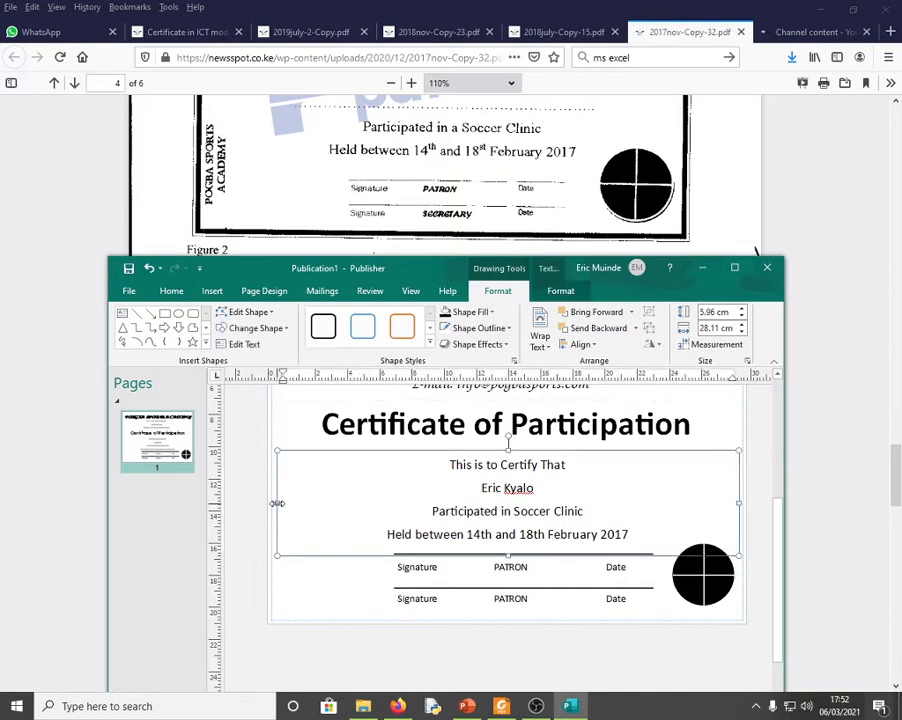
# - Pull in both sides of the wording box to about 19.71 cm wide
pyautogui.moveTo(280, 503); pyautogui.dragTo(357, 504)
pyautogui.moveTo(738, 503); pyautogui.dragTo(684, 509)
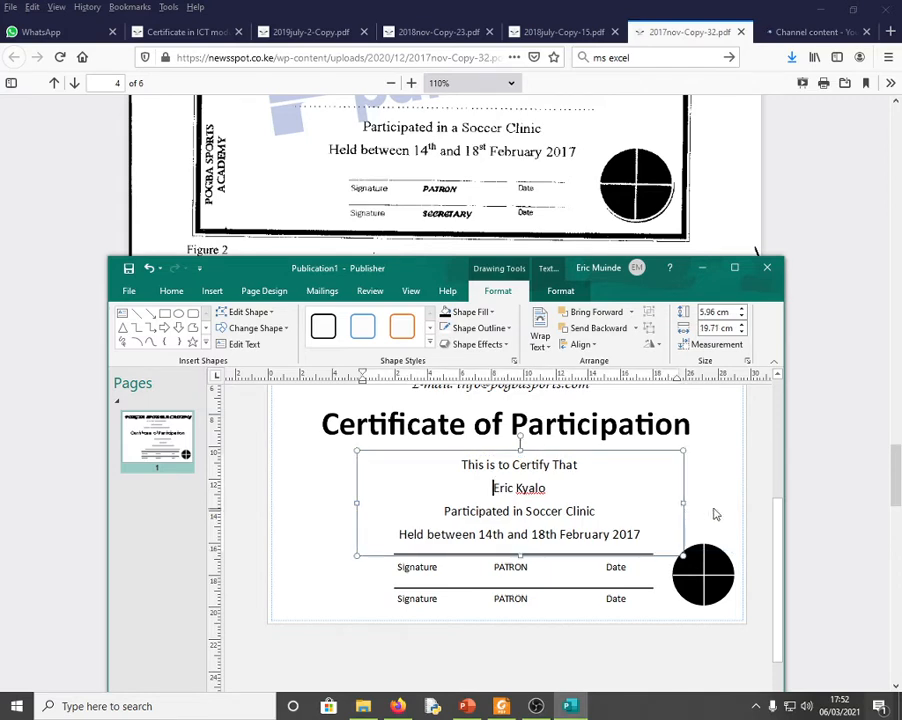
pyautogui.click(760, 487)
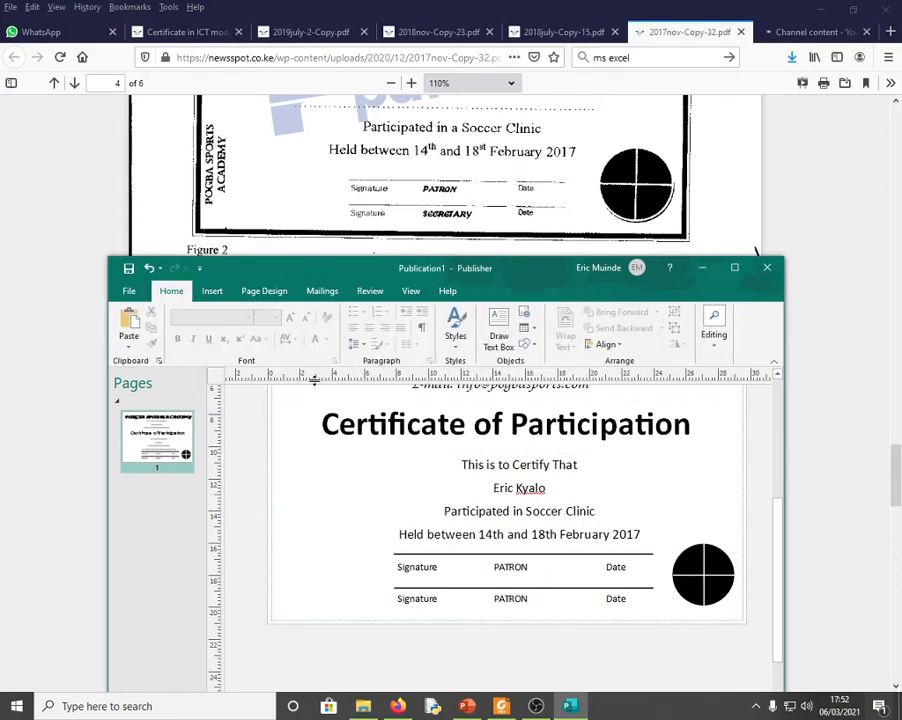
pyautogui.click(212, 291)
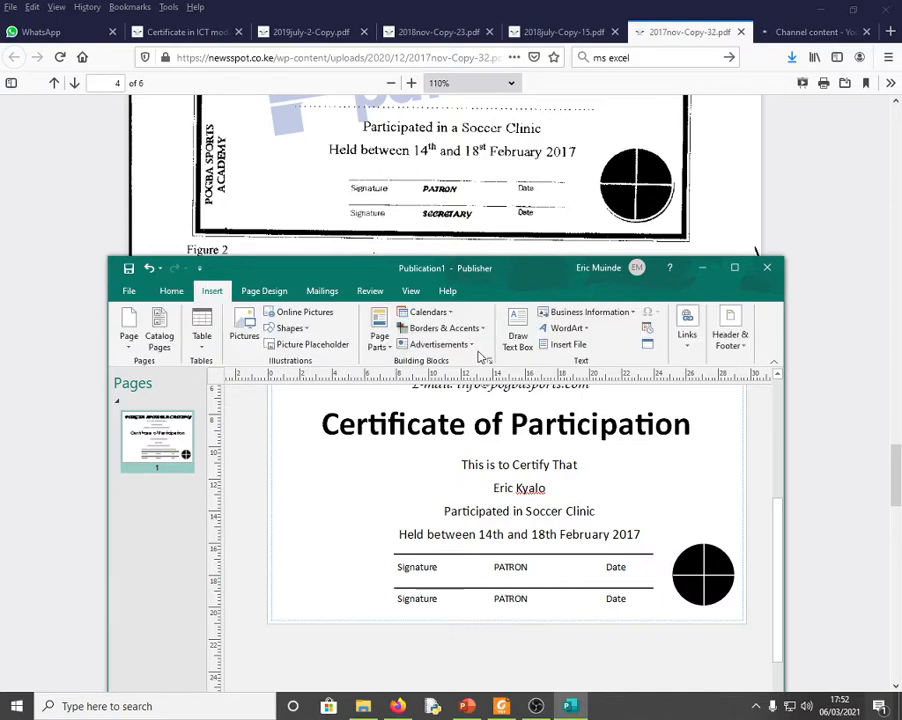
# - Draw a text box left of the certificate wording with a 28 pt font size
pyautogui.click(528, 342)
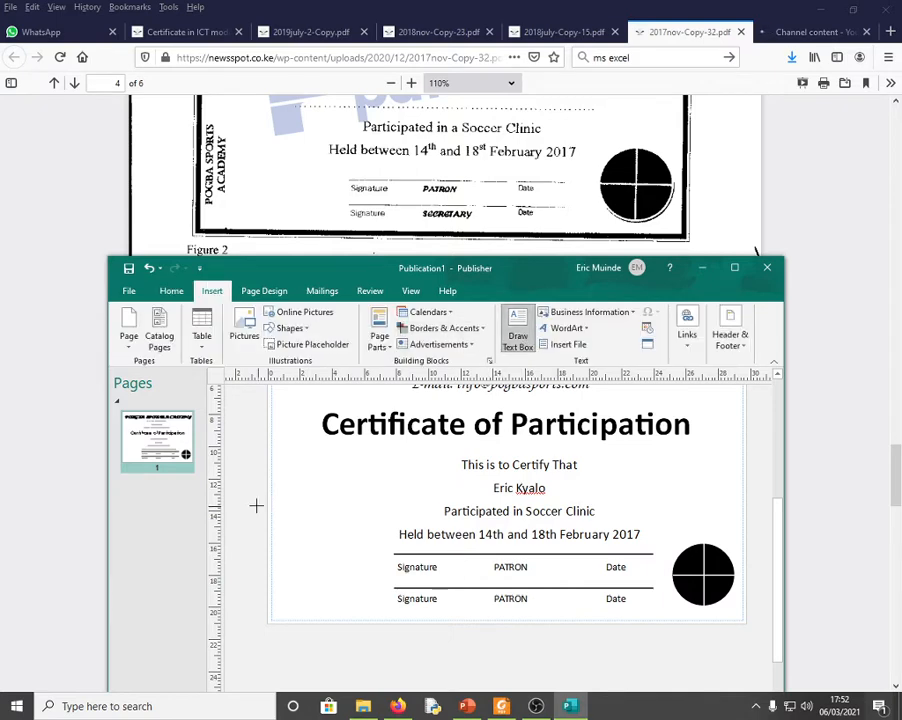
pyautogui.moveTo(245, 486)
pyautogui.mouseDown()
pyautogui.moveTo(358, 558)
pyautogui.moveTo(416, 546)
pyautogui.mouseUp()
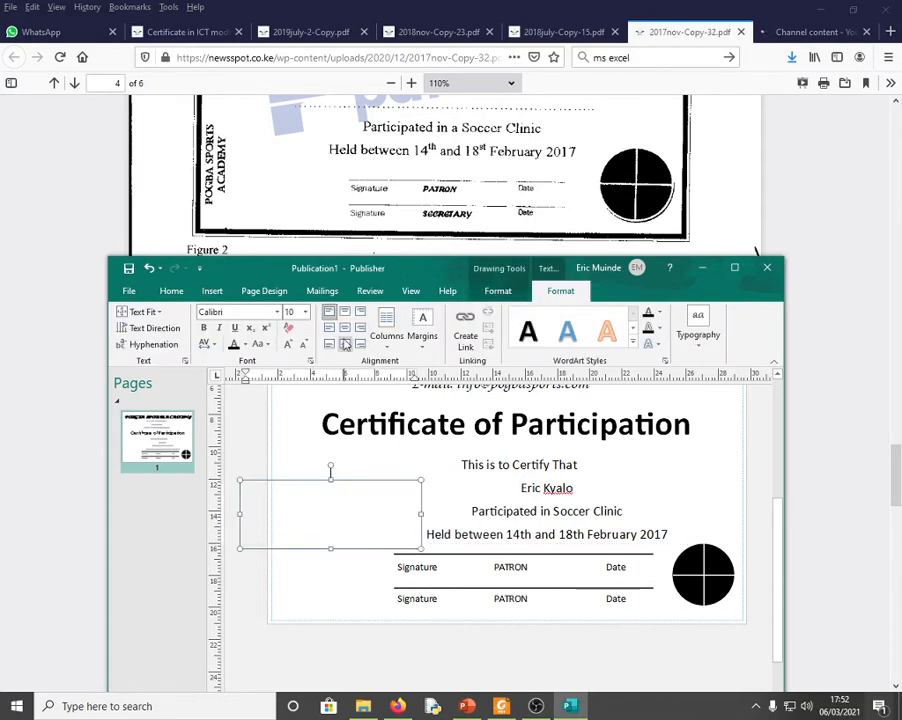
pyautogui.click(288, 345)
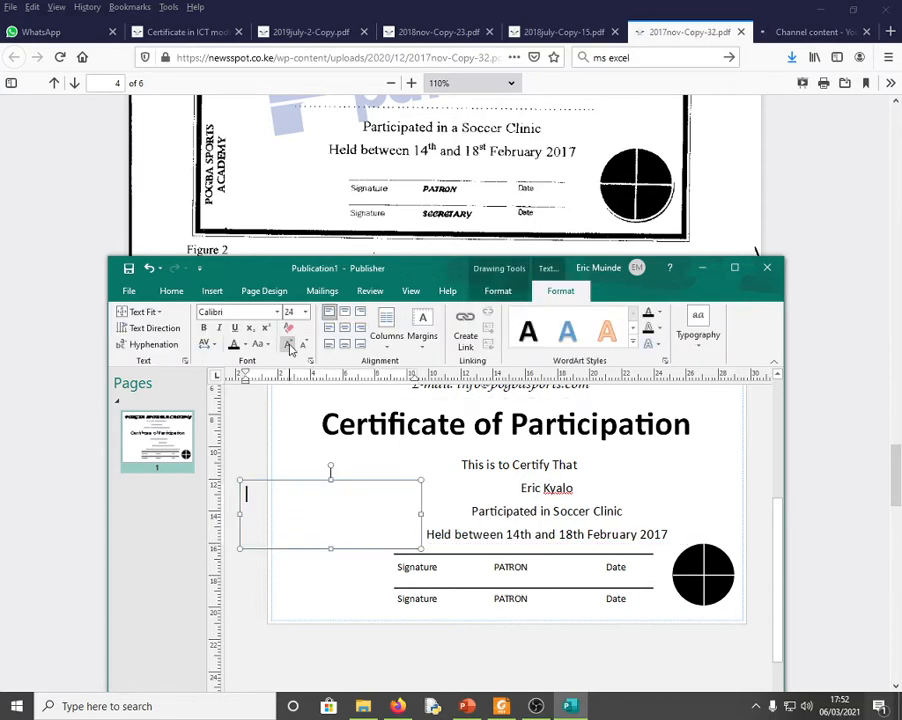
pyautogui.click(289, 346)
pyautogui.click(289, 346)
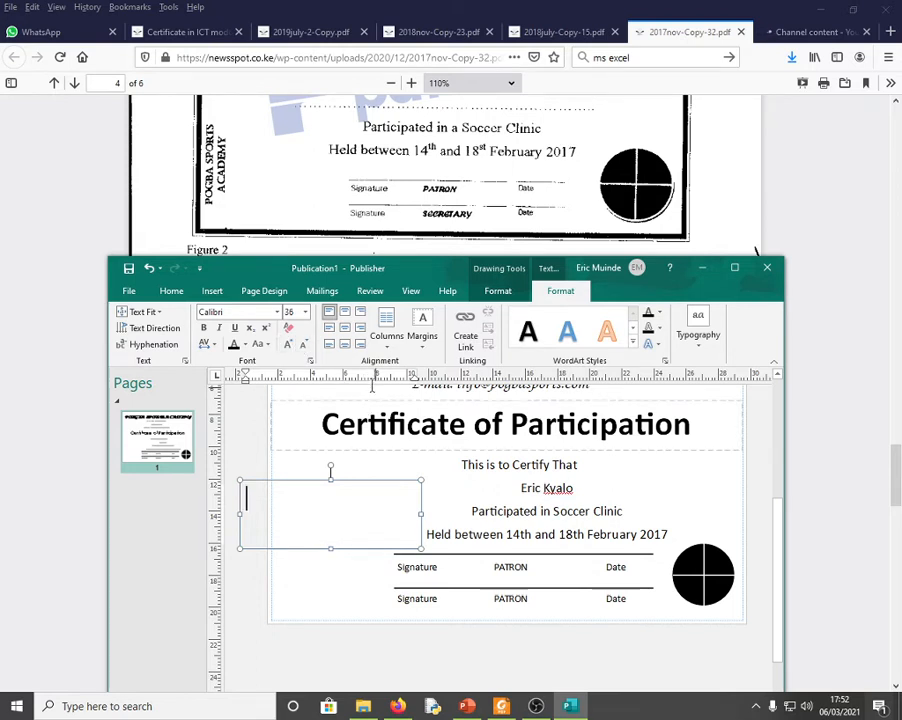
pyautogui.click(304, 347)
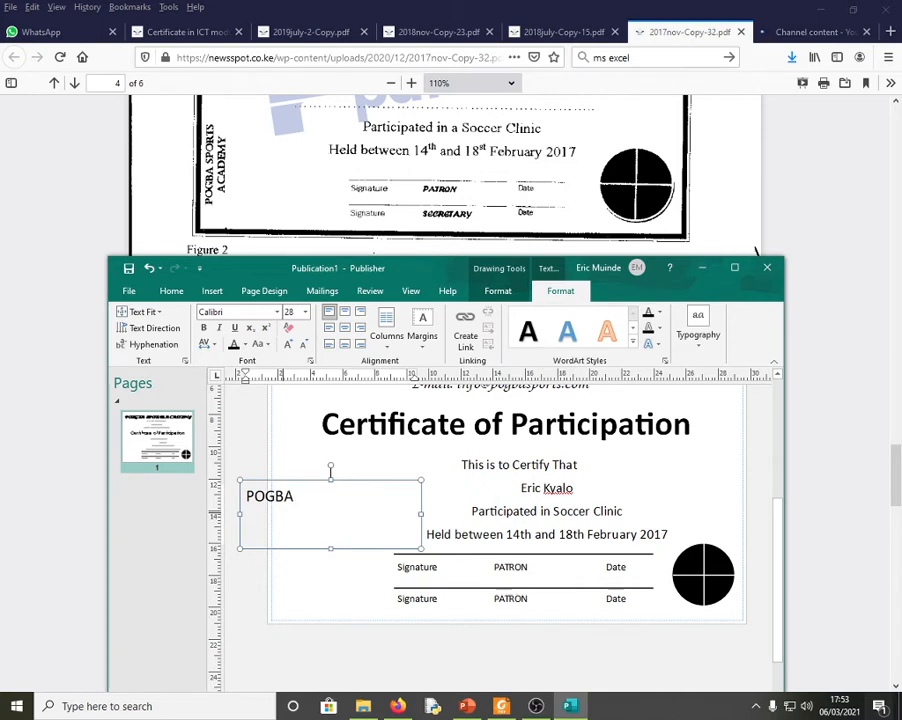
# - Enter 'POGBA SPORTS ACADEMY', narrow the box, centre the text and maximise the window
pyautogui.press('BackSpace')
pyautogui.press('BackSpace')
pyautogui.write('SPORTS ')
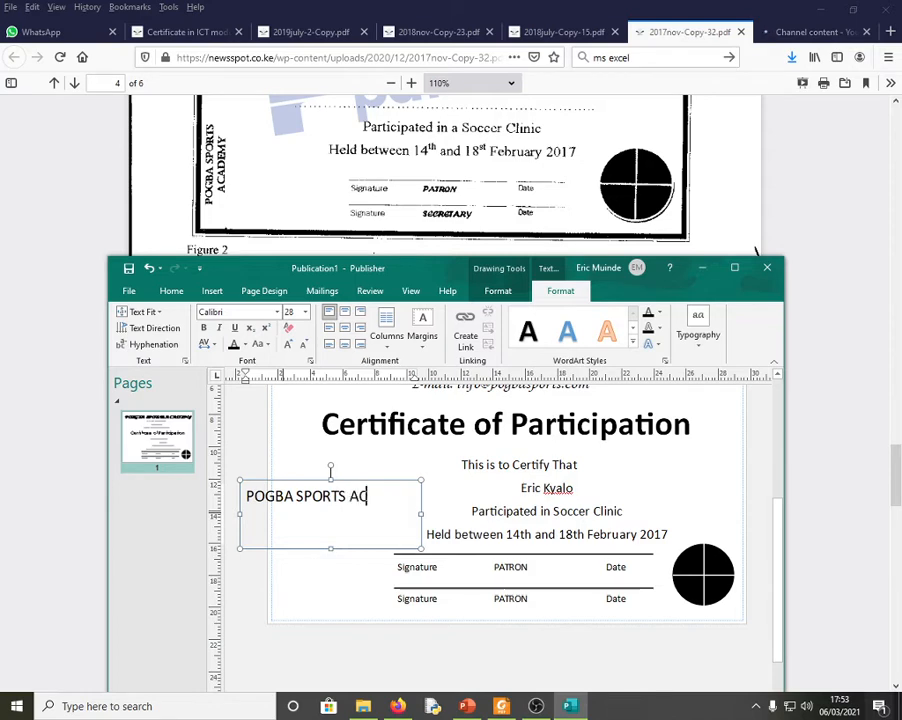
pyautogui.write('ACADEMY')
pyautogui.moveTo(421, 515); pyautogui.dragTo(238, 490)
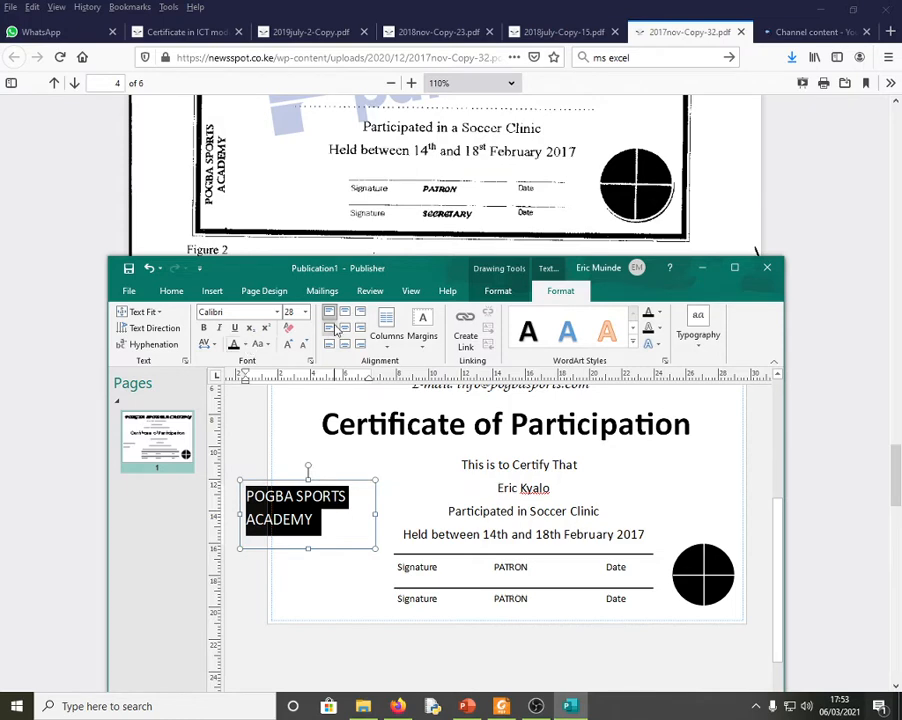
pyautogui.click(340, 314)
pyautogui.click(322, 517)
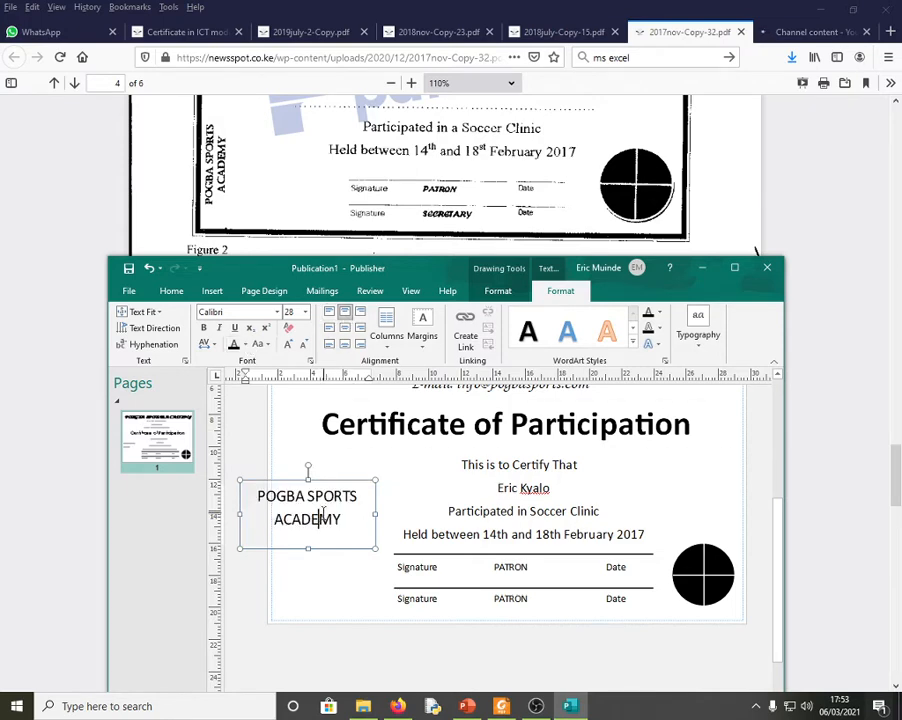
pyautogui.click(308, 478)
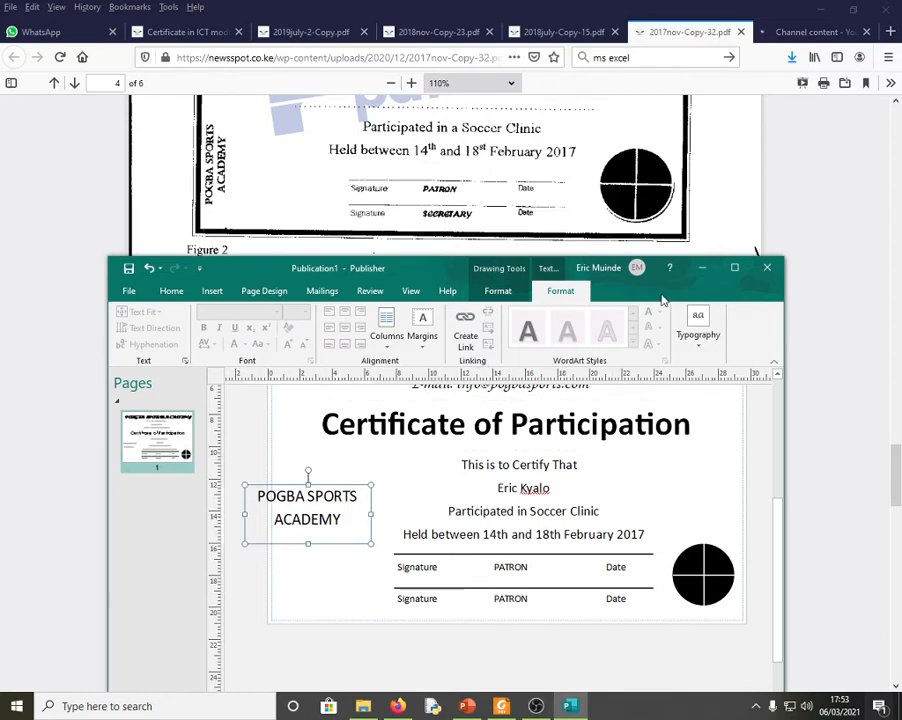
pyautogui.click(735, 268)
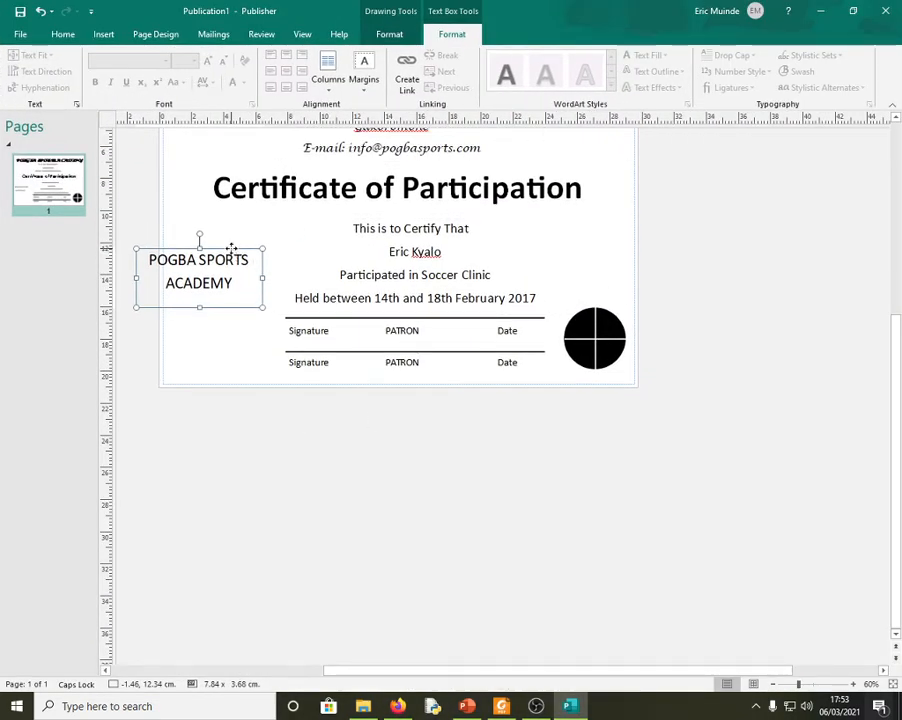
# - Rotate the academy name box 90° left and make its text bold
pyautogui.click(390, 35)
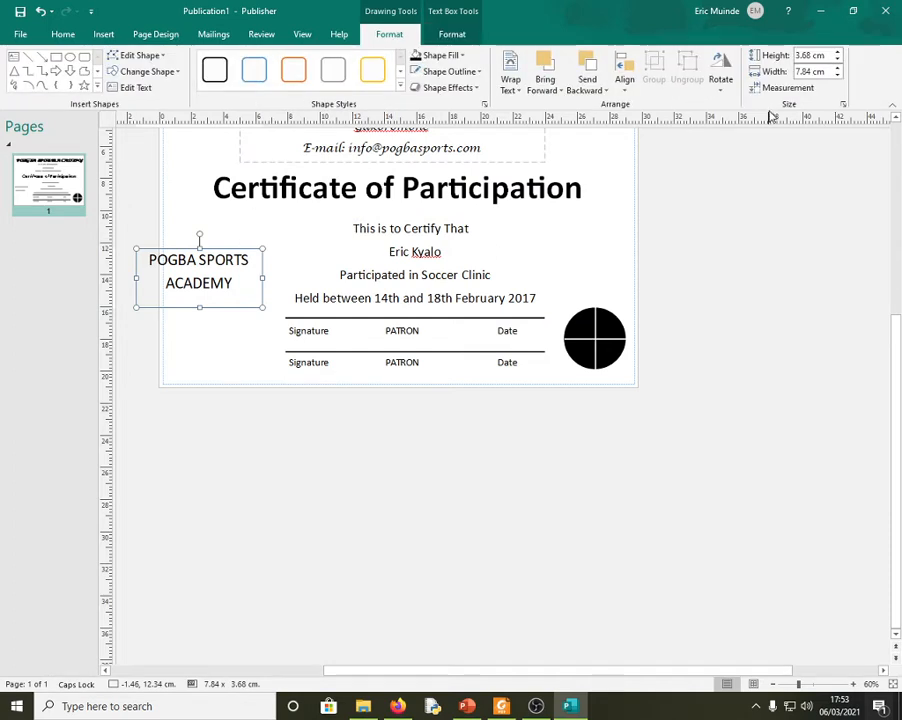
pyautogui.click(720, 88)
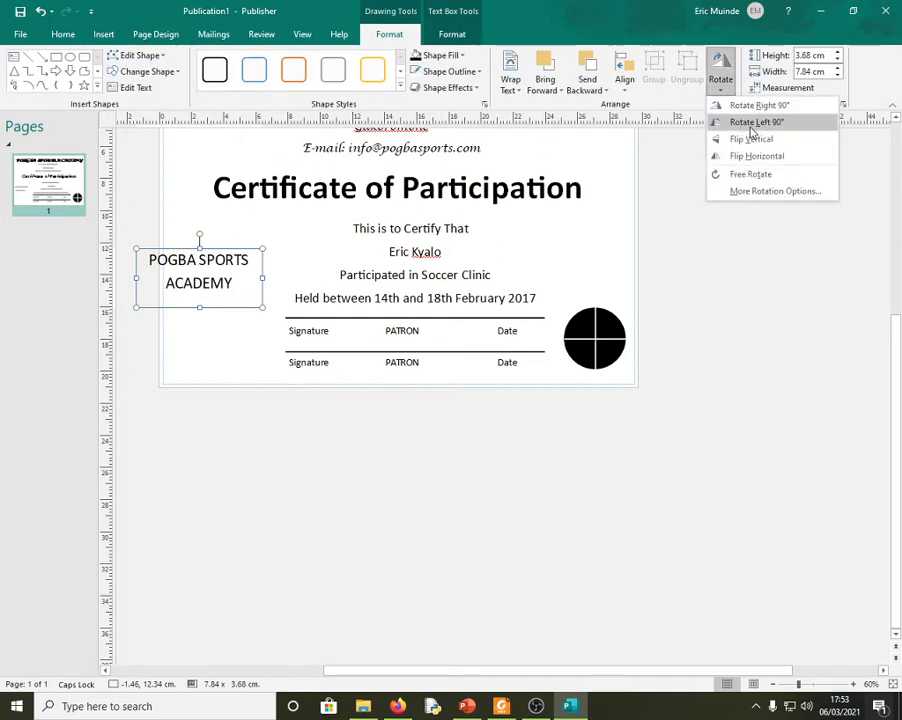
pyautogui.click(751, 128)
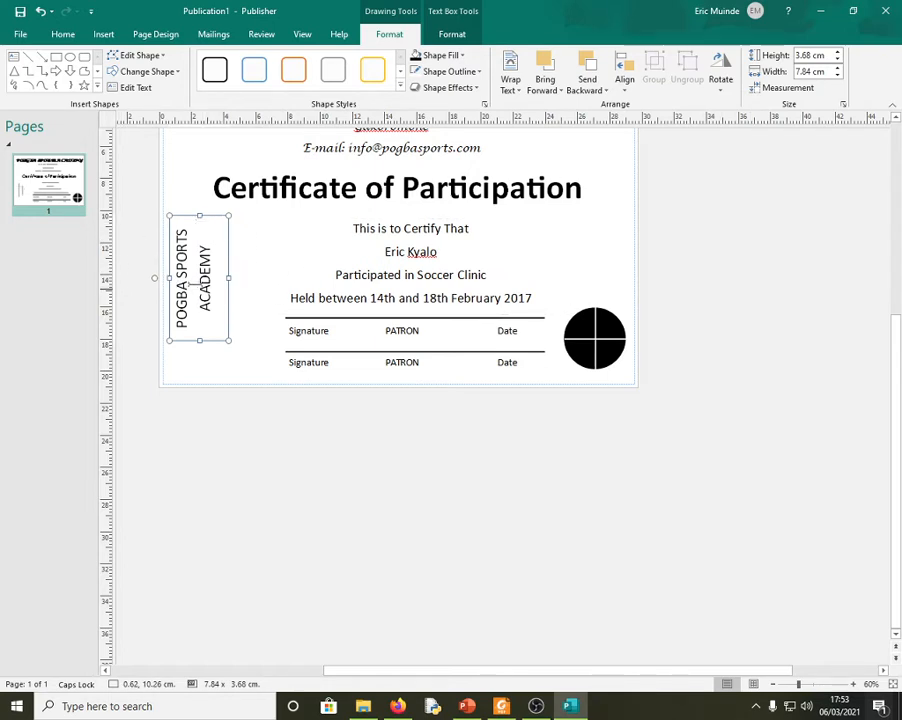
pyautogui.moveTo(210, 240); pyautogui.dragTo(197, 141)
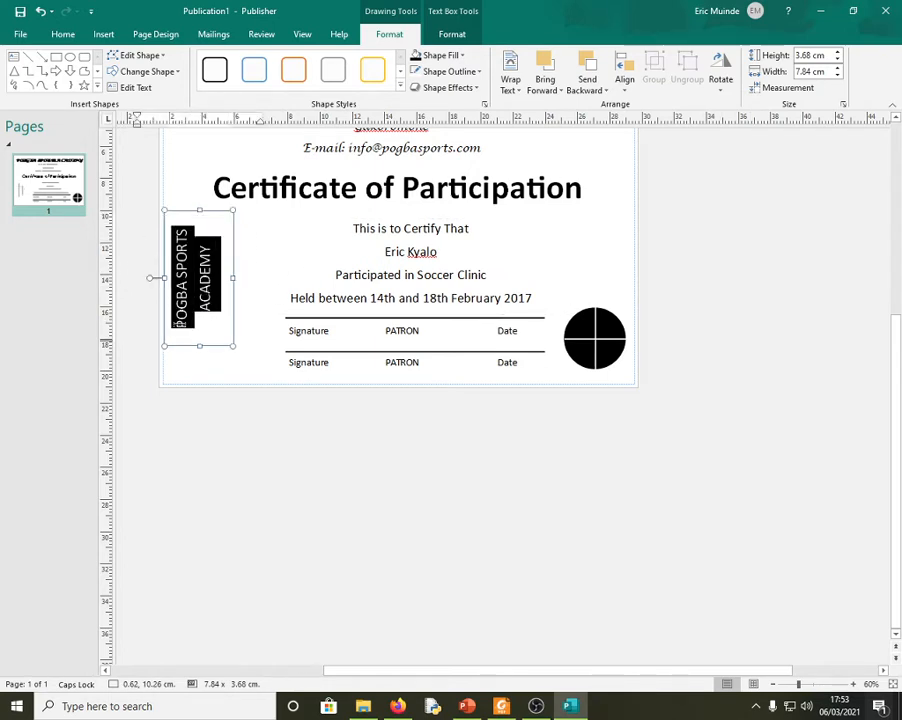
pyautogui.click(60, 36)
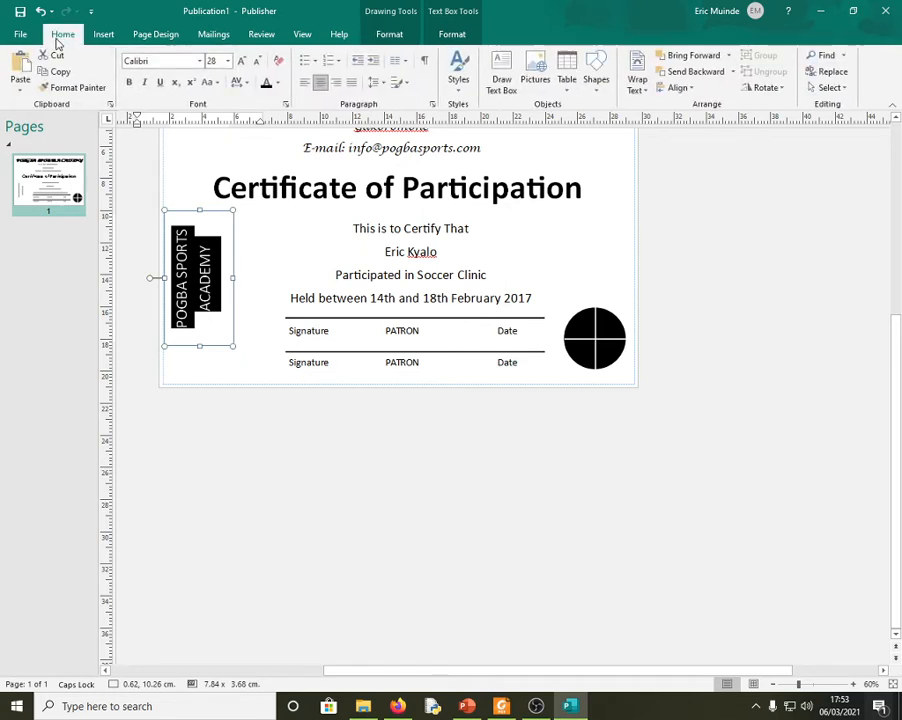
pyautogui.click(128, 86)
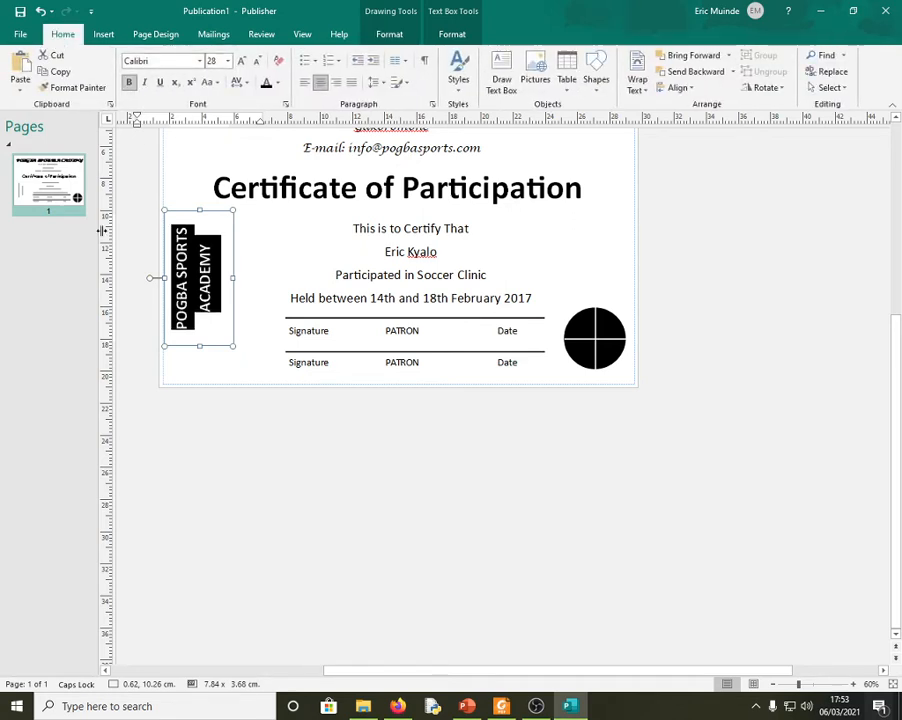
pyautogui.click(145, 281)
pyautogui.click(231, 279)
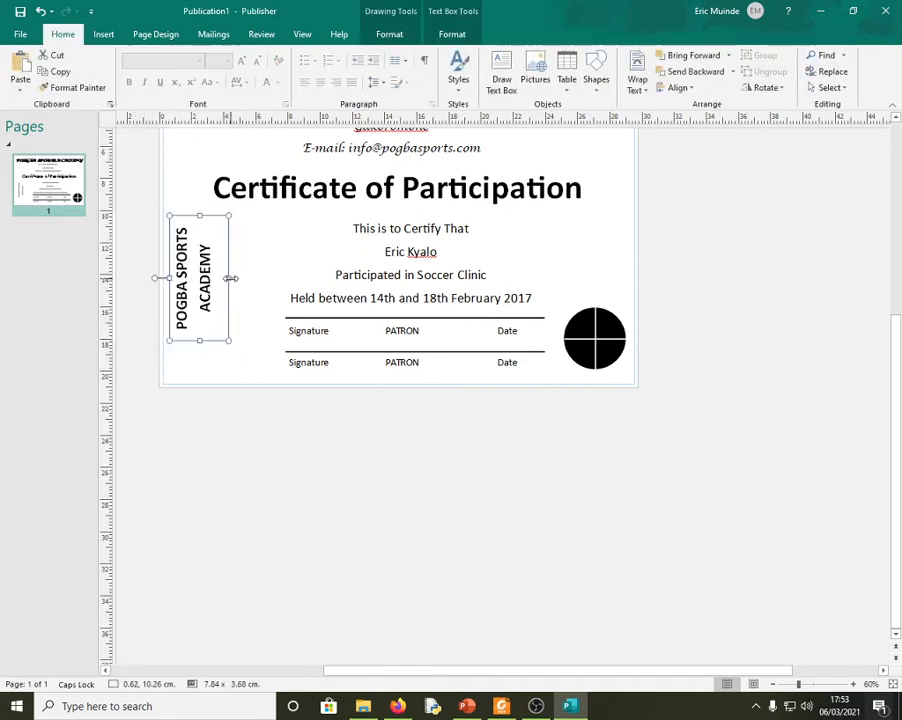
# - Nudge the vertical academy name box right and down into place beside the wording
pyautogui.moveTo(228, 278); pyautogui.dragTo(235, 278)
pyautogui.press('Down')
pyautogui.press('Down')
pyautogui.press('Down')
pyautogui.press('Down')
pyautogui.press('Down')
pyautogui.press('Down')
pyautogui.press('Down')
pyautogui.press('Down')
pyautogui.press('Down')
pyautogui.press('Down')
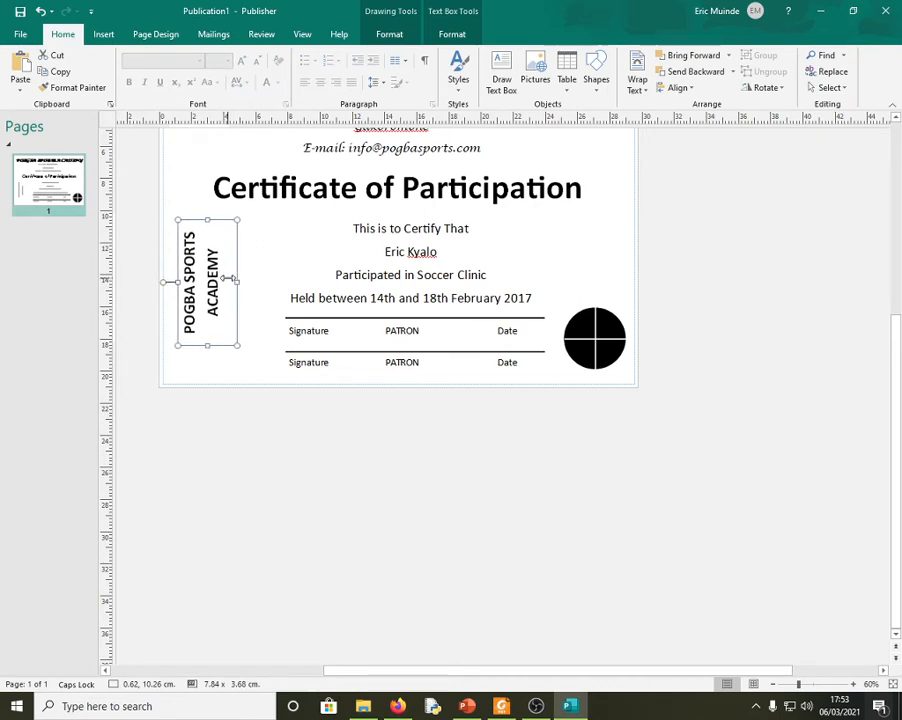
pyautogui.press('Right')
pyautogui.press('Right')
pyautogui.press('Right')
pyautogui.press('Right')
pyautogui.press('Right')
pyautogui.press('Right')
pyautogui.press('Right')
pyautogui.press('Right')
pyautogui.press('Right')
pyautogui.press('Right')
pyautogui.press('Right')
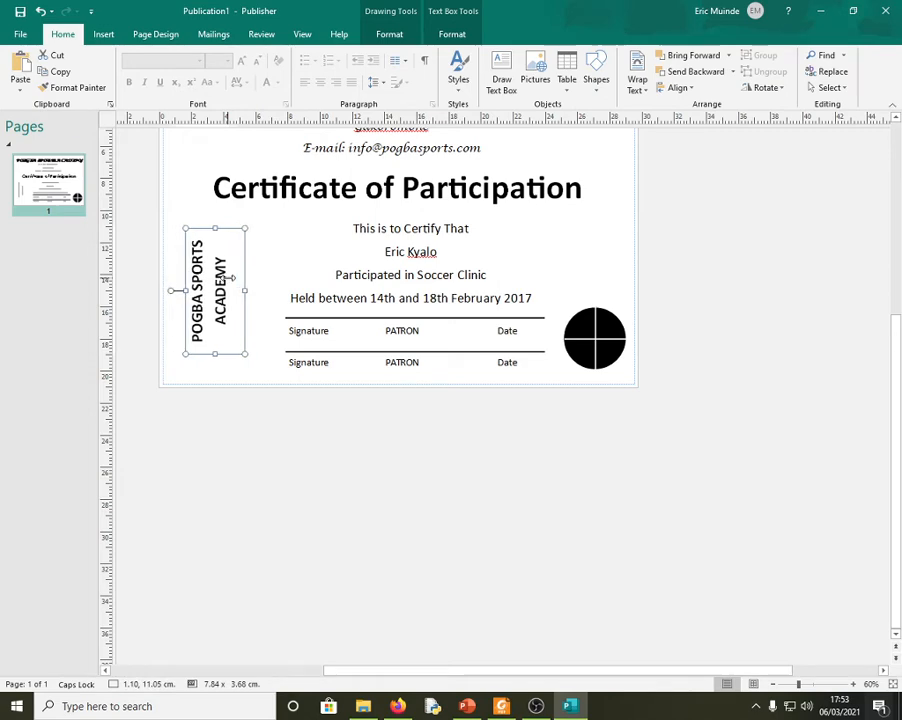
pyautogui.click(733, 438)
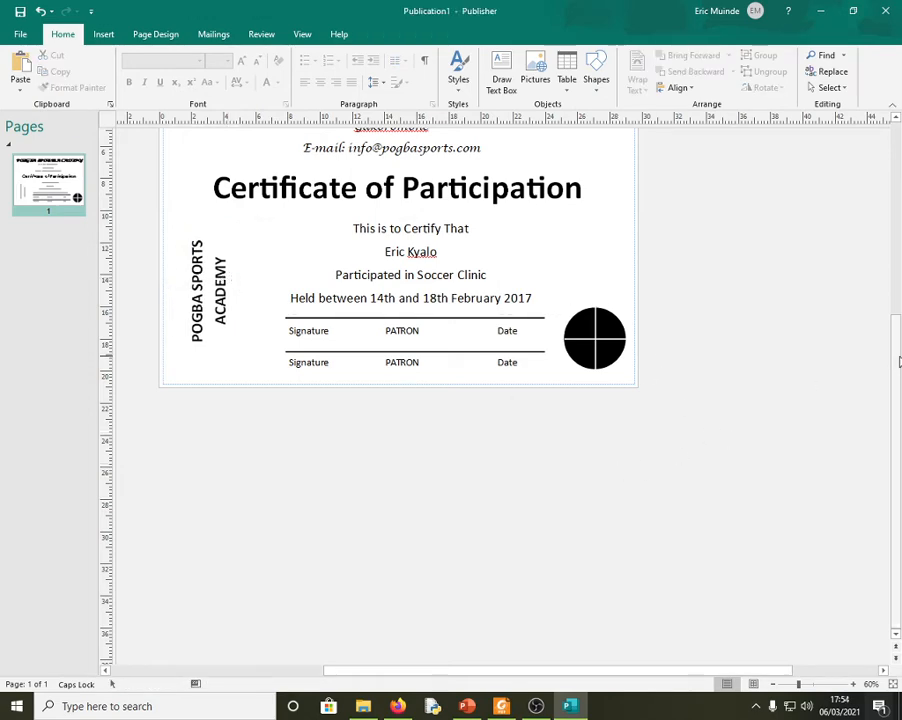
pyautogui.moveTo(898, 362); pyautogui.dragTo(888, 293)
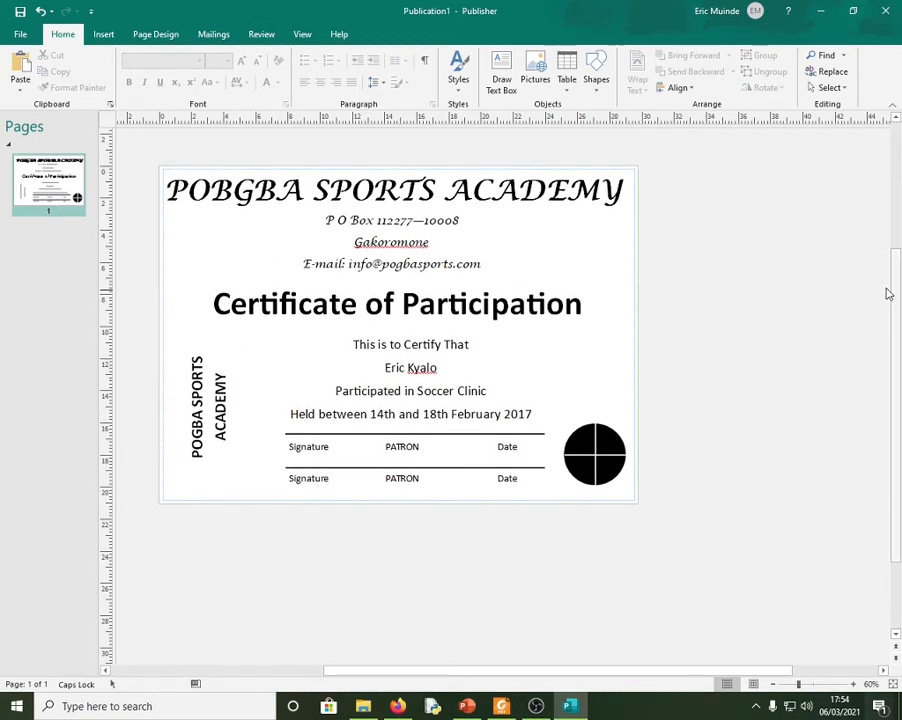
pyautogui.click(397, 190)
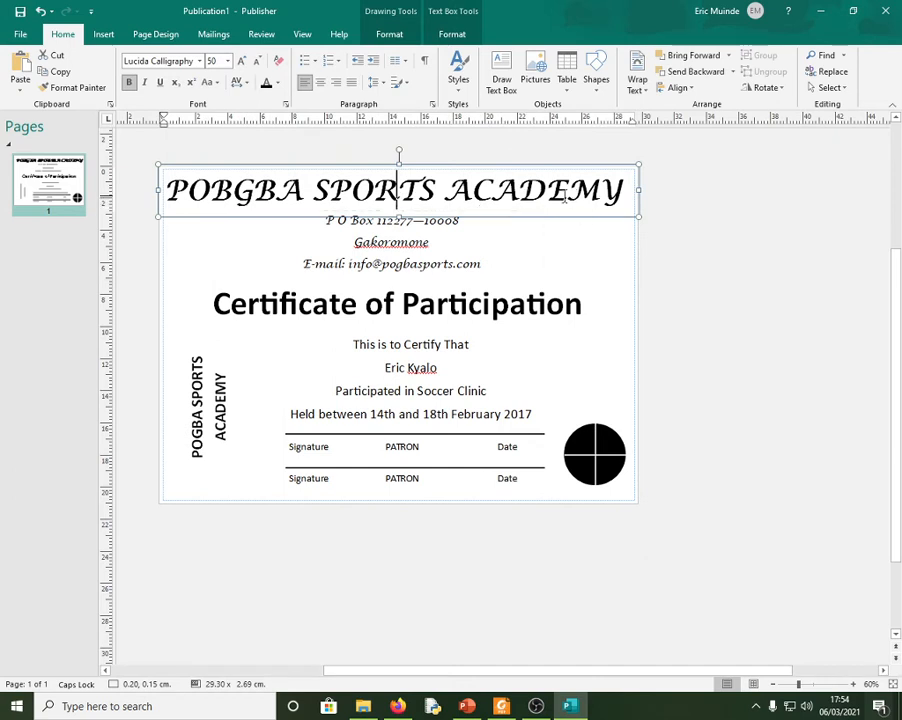
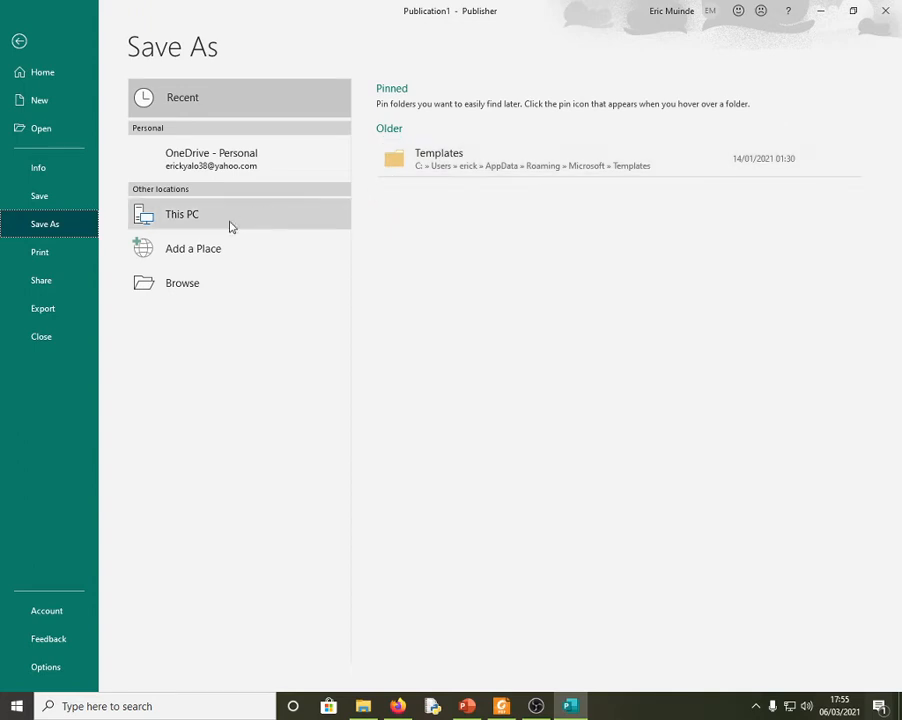
# - Choose This PC > Desktop as the save location
pyautogui.click(203, 218)
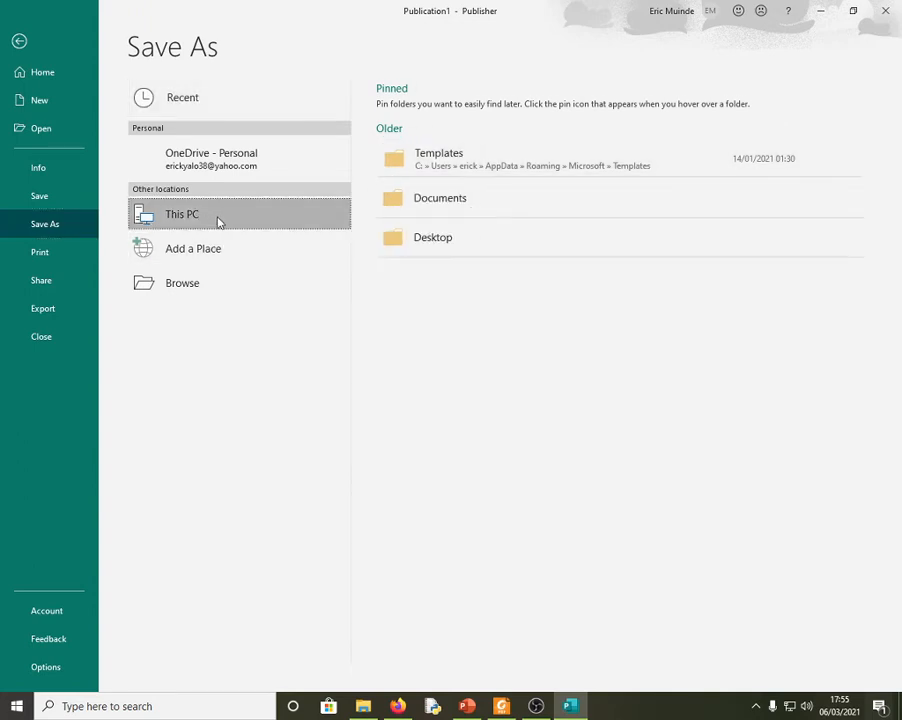
pyautogui.click(437, 242)
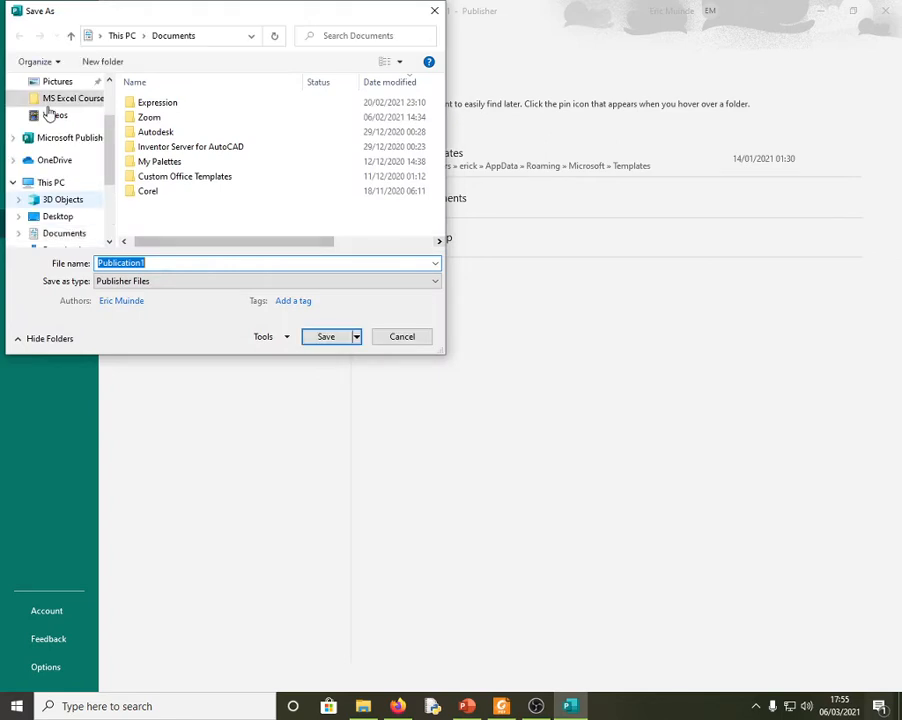
pyautogui.click(50, 100)
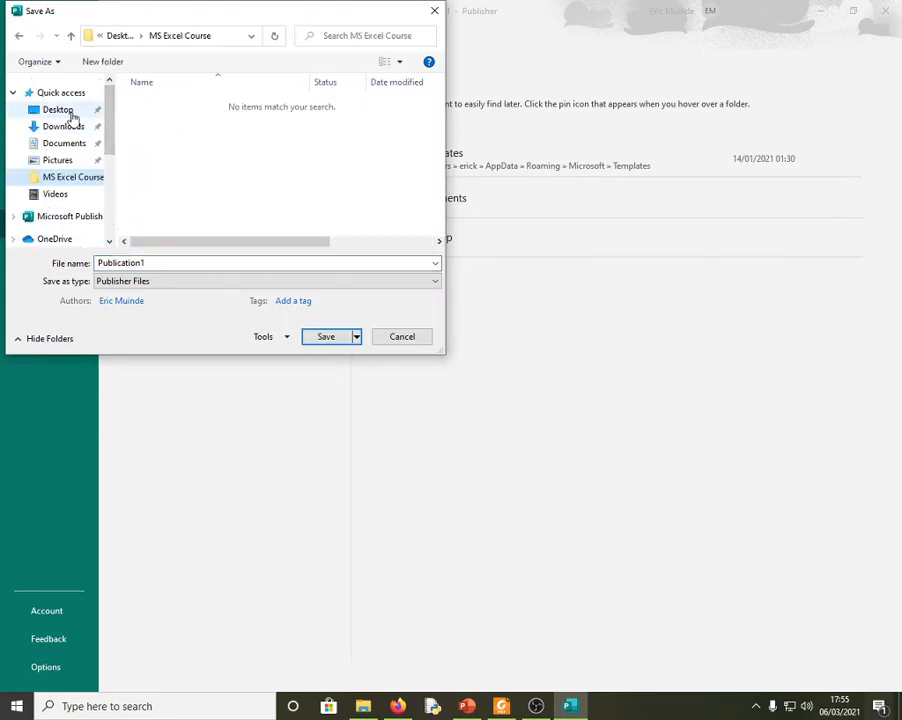
pyautogui.click(70, 114)
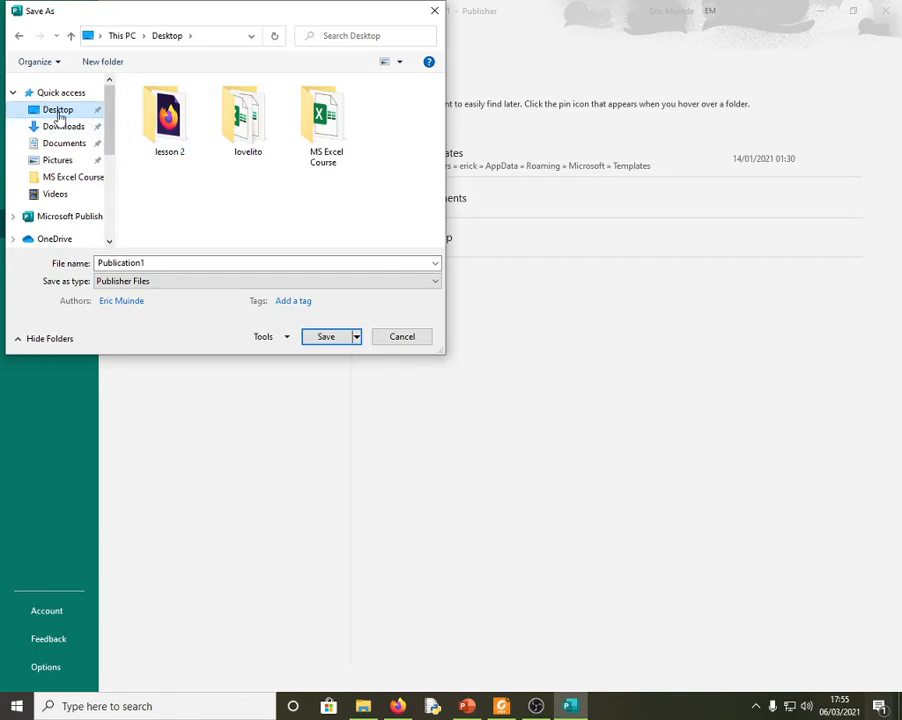
# - Create a new folder named PUBLISHER on the Desktop
pyautogui.click(102, 66)
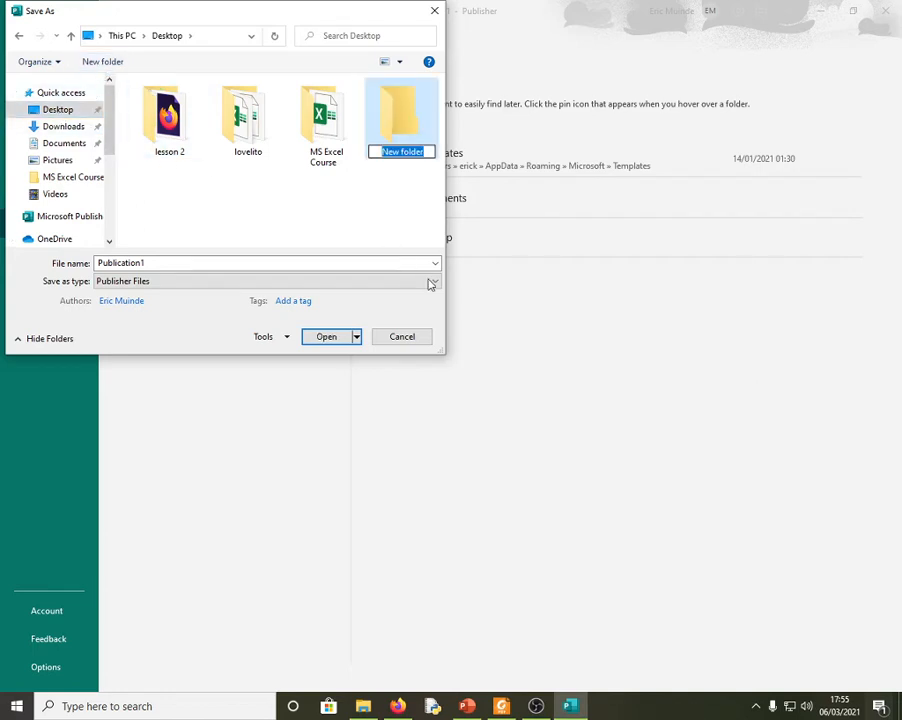
pyautogui.write('PU')
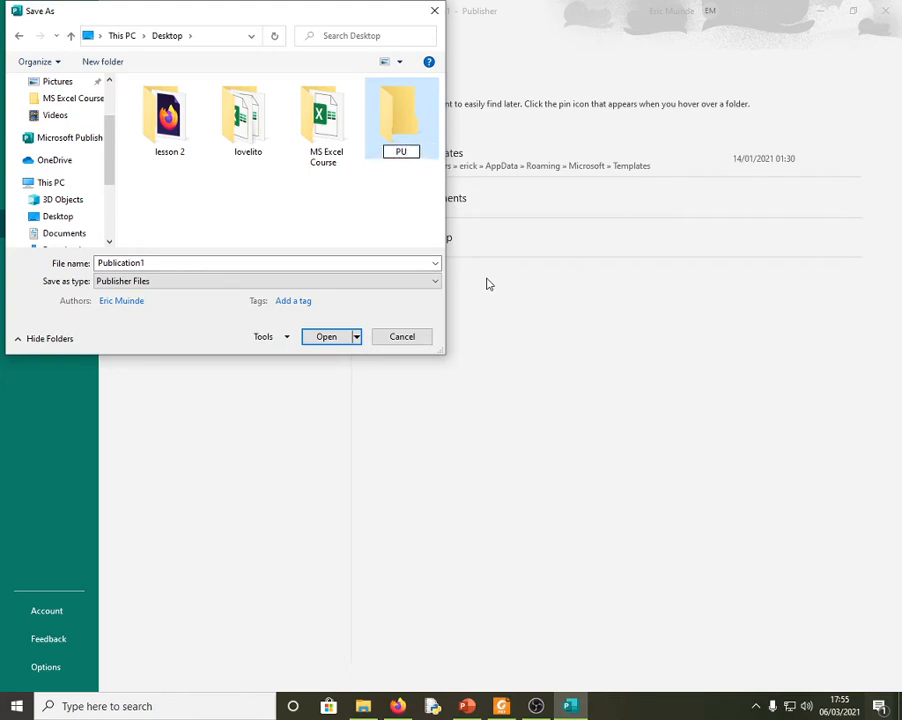
pyautogui.write('BLISS=')
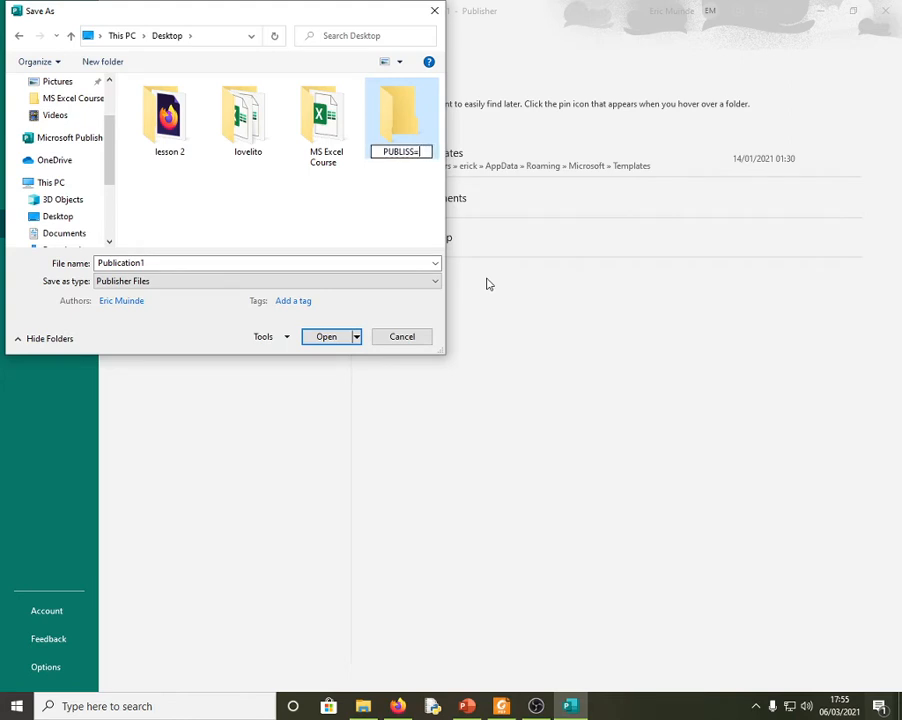
pyautogui.press('BackSpace')
pyautogui.press('BackSpace')
pyautogui.write('HER')
pyautogui.click(178, 268)
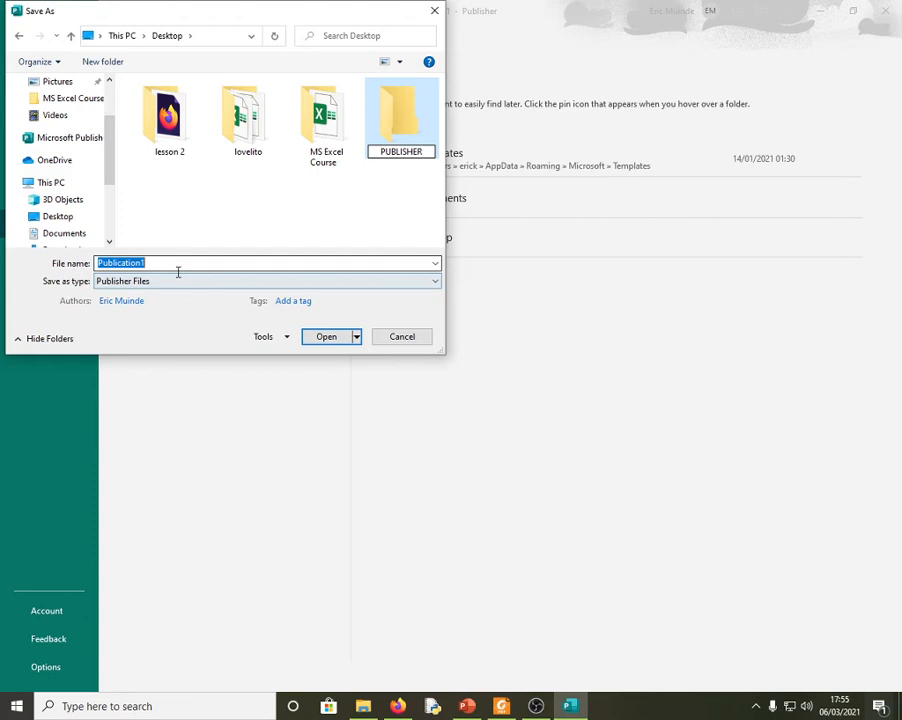
pyautogui.click(436, 305)
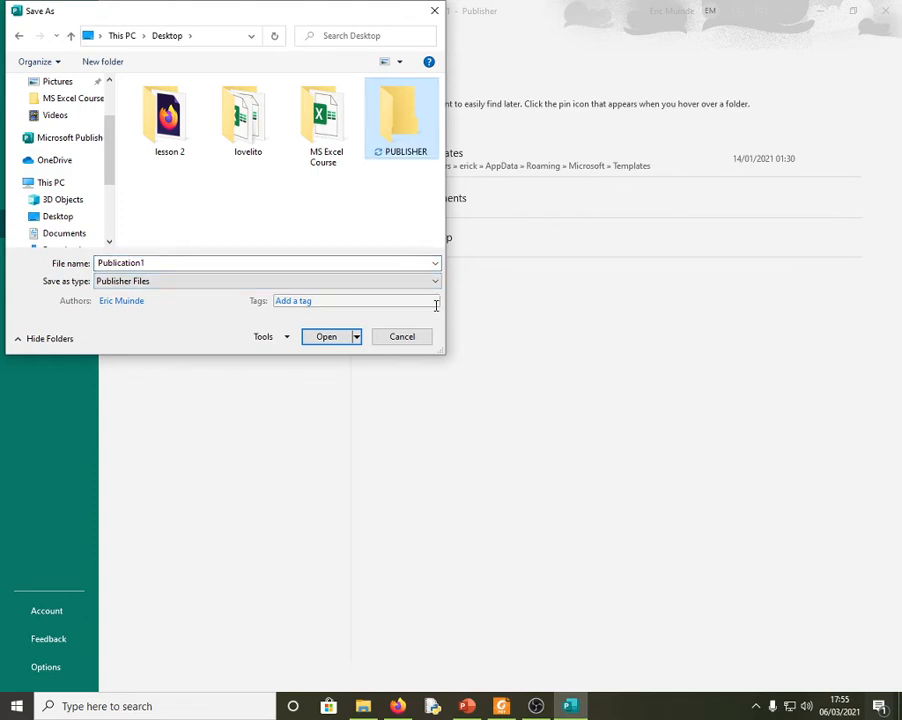
# - Enter CERTIFICATE as the file name and open the PUBLISHER folder
pyautogui.click(164, 264)
pyautogui.write('CER')
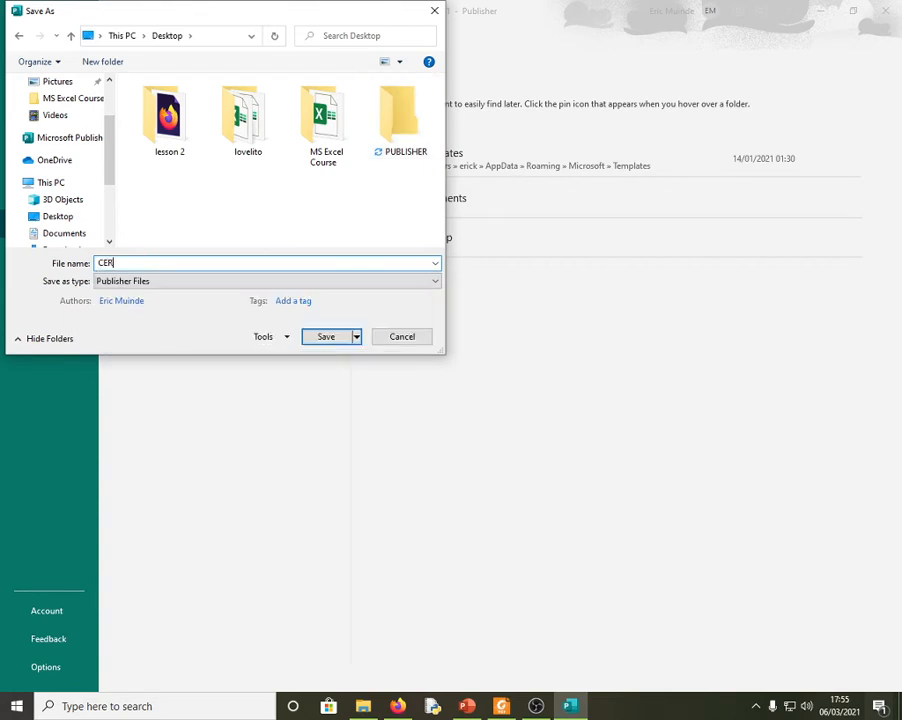
pyautogui.write('TIFICATE')
pyautogui.doubleClick(398, 120)
# - Save the certificate as CERTIFICATE, then launch Excel by searching for EXCEL
pyautogui.click(324, 338)
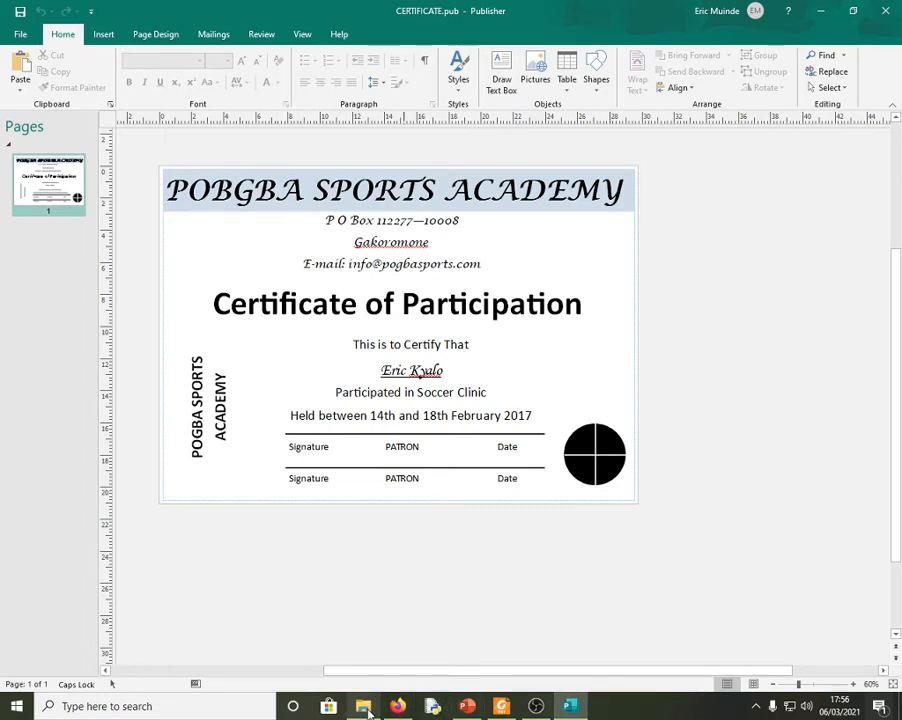
pyautogui.click(215, 707)
pyautogui.write('E')
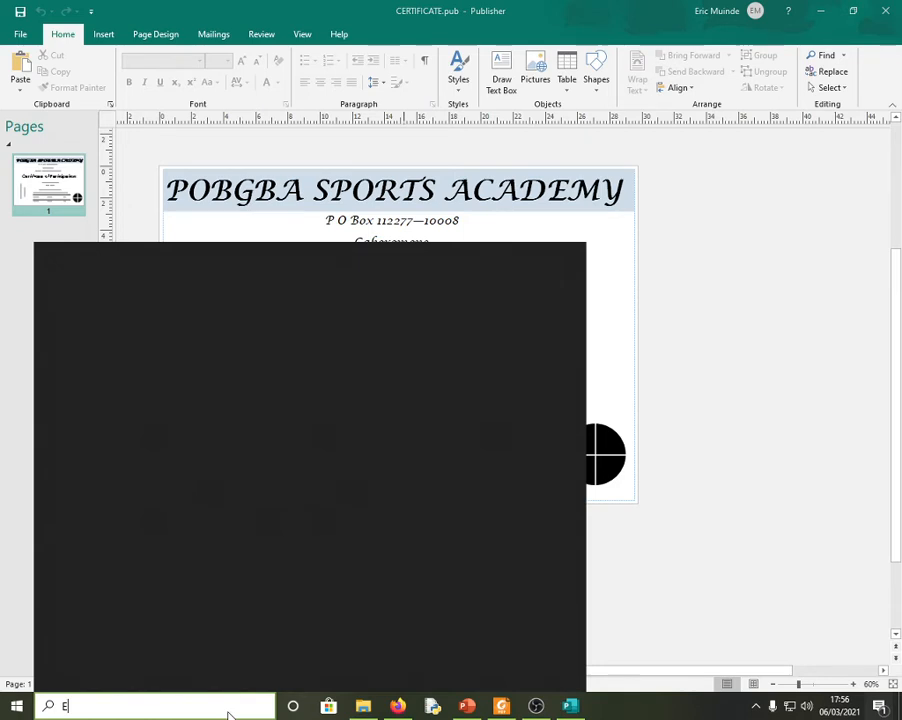
pyautogui.write('XCEL')
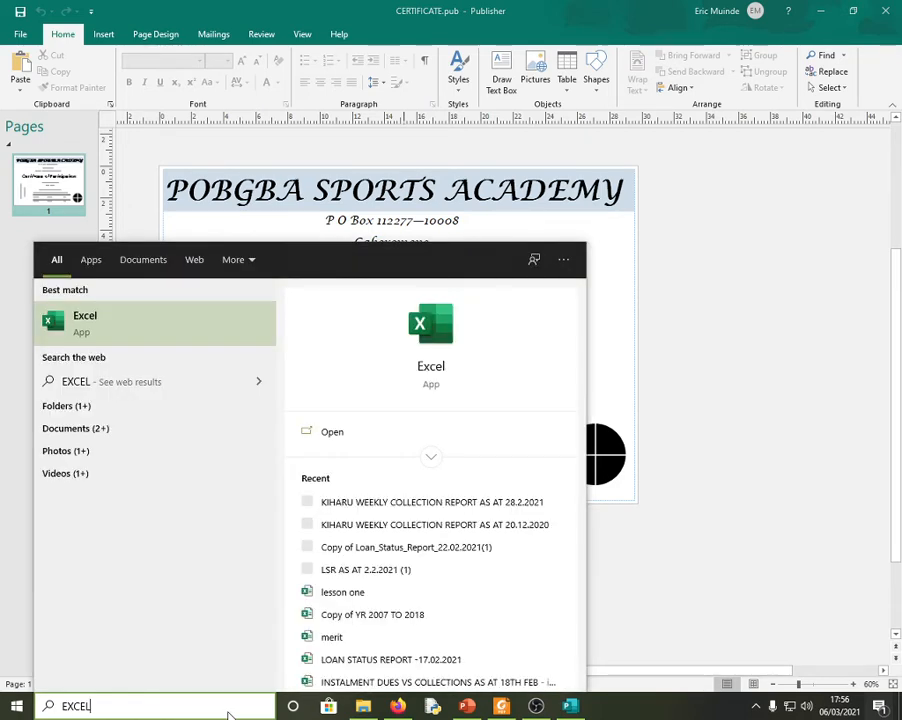
pyautogui.press('Return')
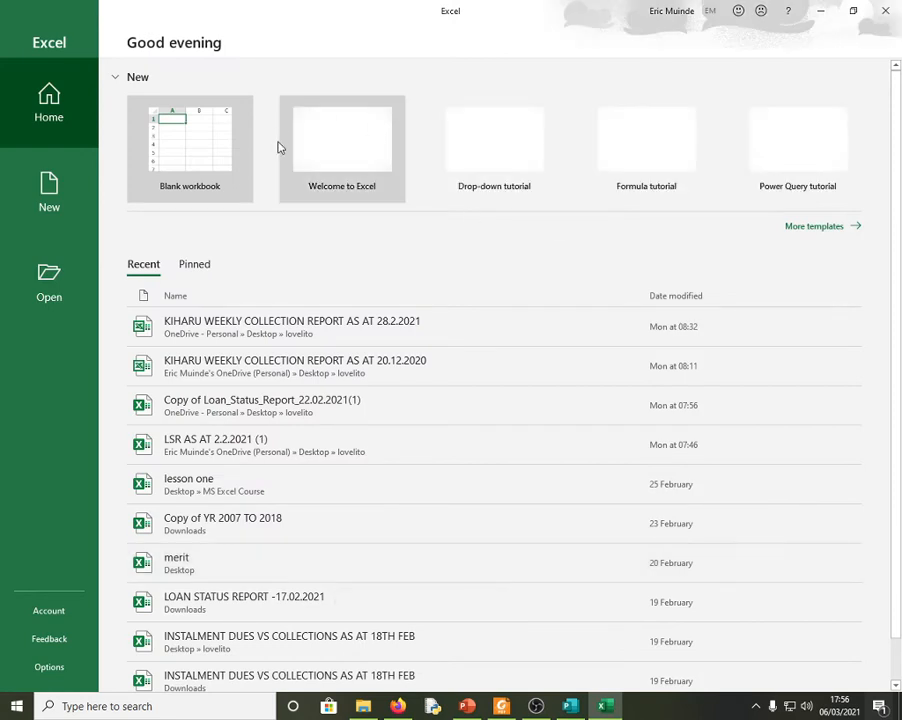
# - Start a blank workbook and enter the heading PLAYERS in cell A1
pyautogui.click(215, 183)
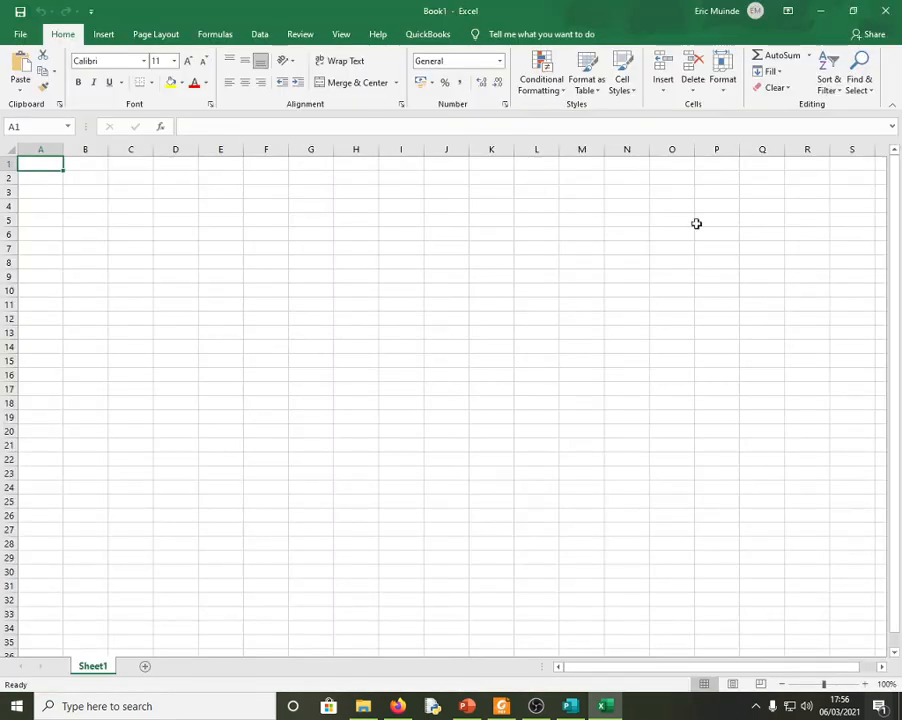
pyautogui.write('oMAR')
pyautogui.press('BackSpace')
pyautogui.press('BackSpace')
pyautogui.press('BackSpace')
pyautogui.press('BackSpace')
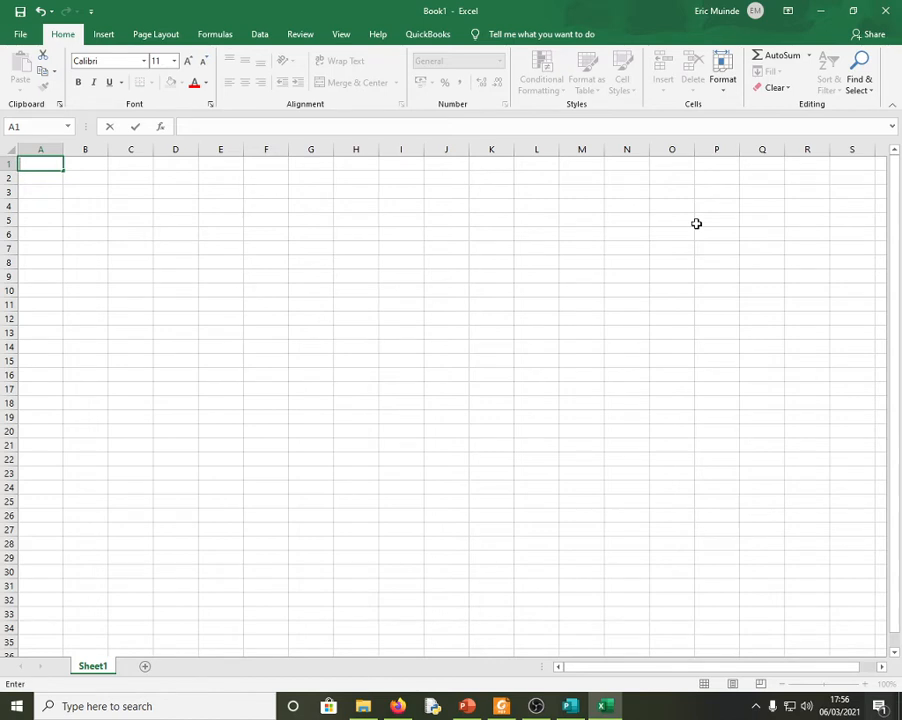
pyautogui.write('nAMES')
pyautogui.press('BackSpace')
pyautogui.press('BackSpace')
pyautogui.press('BackSpace')
pyautogui.press('BackSpace')
pyautogui.write('PLAYERS')
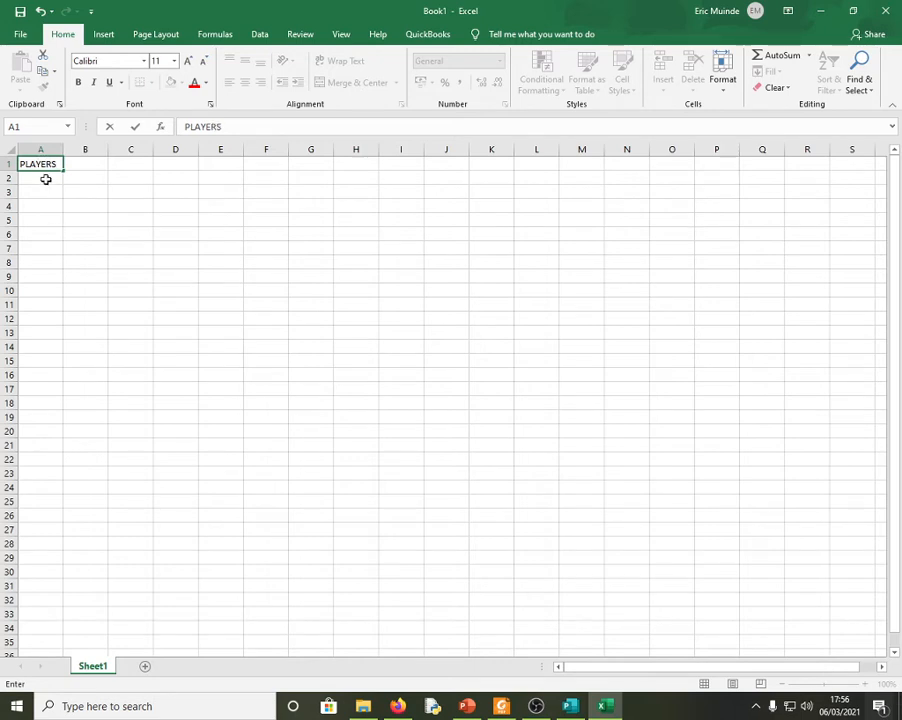
pyautogui.click(44, 177)
# - Enter the three player names in cells A2 to A4
pyautogui.write('oMAR')
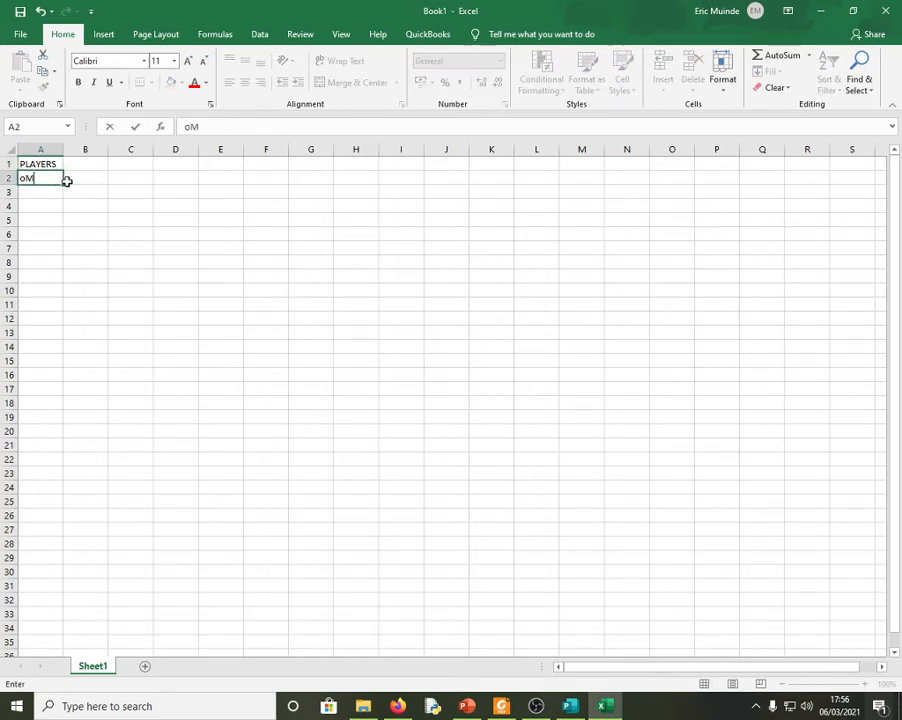
pyautogui.press('BackSpace')
pyautogui.press('BackSpace')
pyautogui.press('BackSpace')
pyautogui.press('BackSpace')
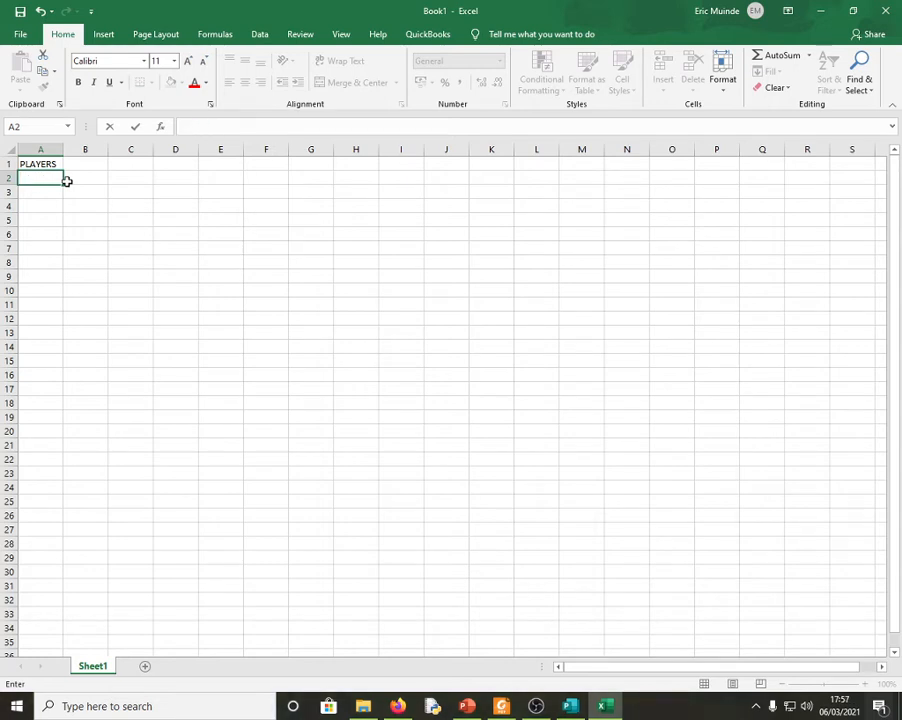
pyautogui.click(48, 178)
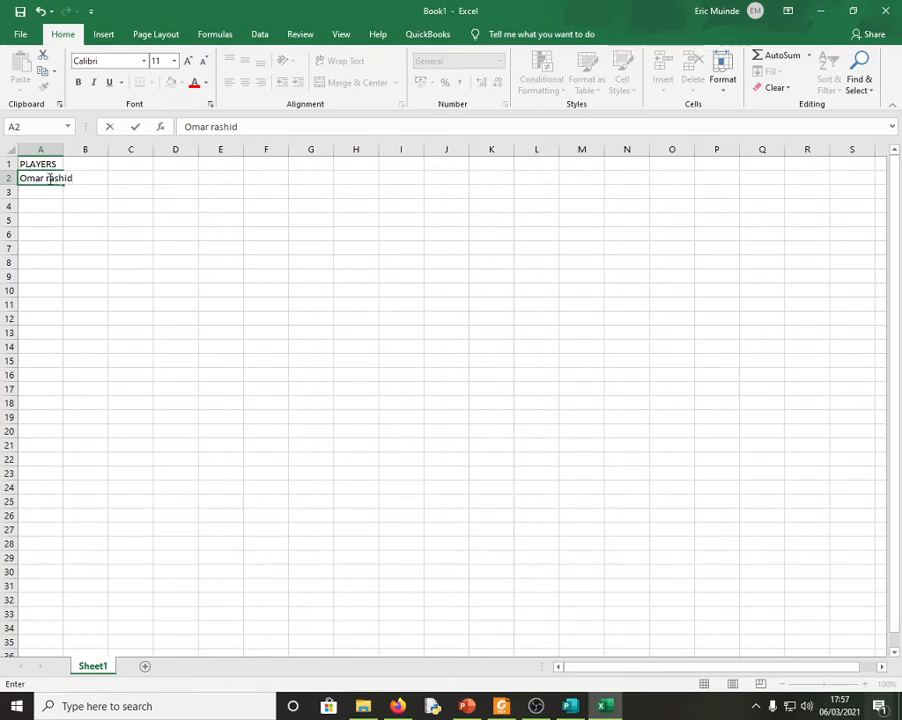
pyautogui.press('BackSpace')
pyautogui.write('R')
pyautogui.click(38, 196)
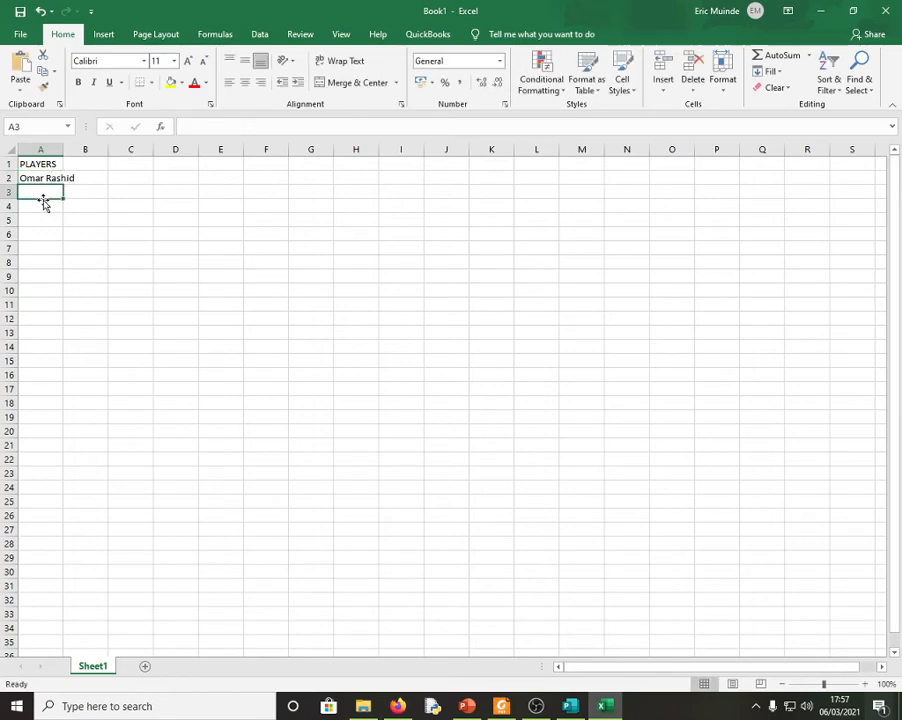
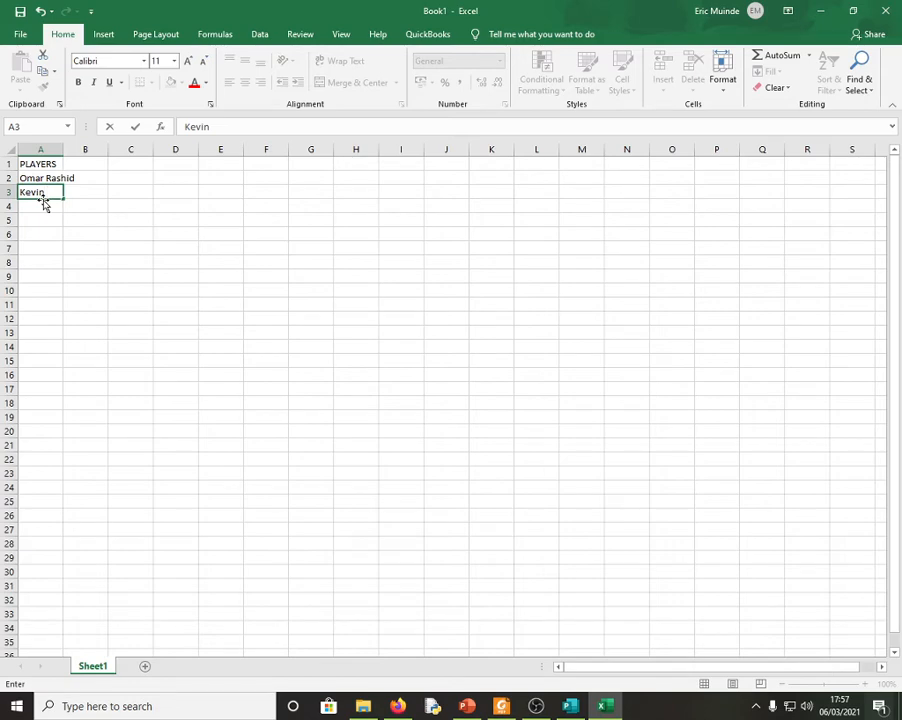
pyautogui.press('Return')
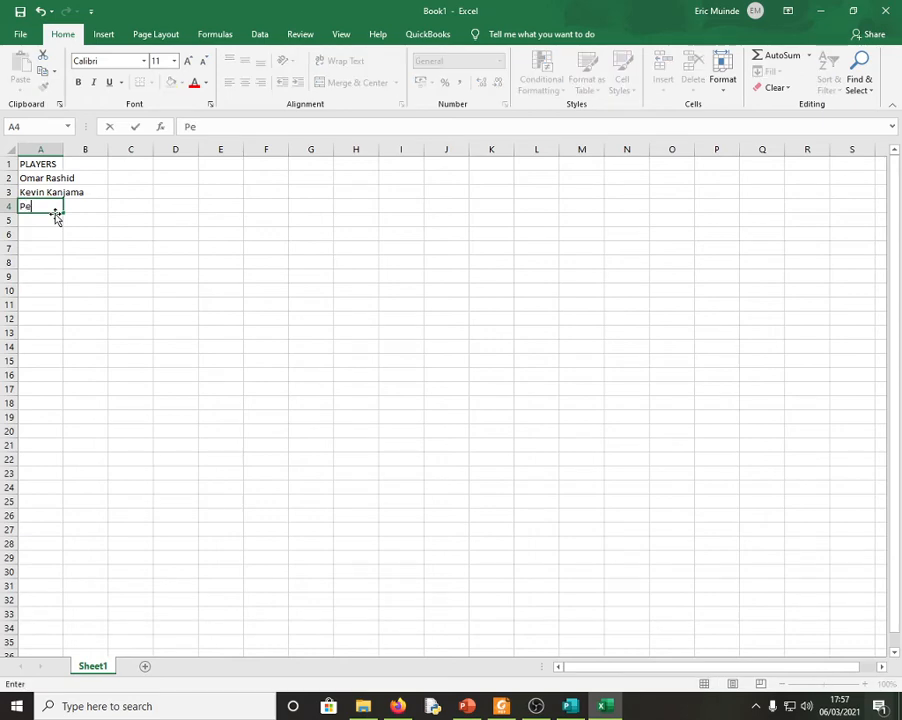
pyautogui.moveTo(100, 257); pyautogui.dragTo(95, 277)
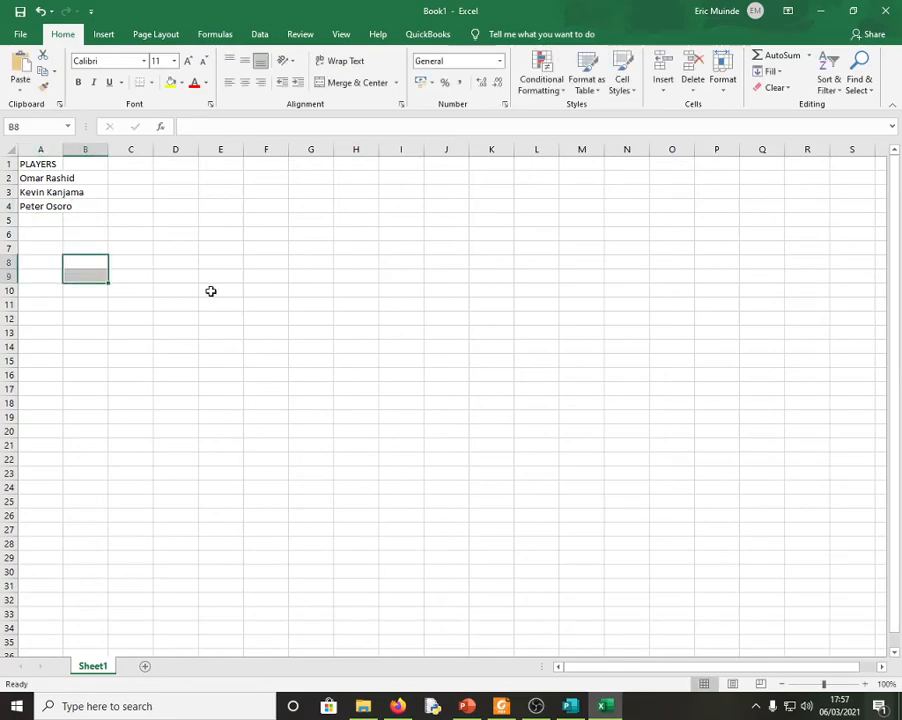
# - Save the workbook as players in the Desktop PUBLISHER folder and close it
pyautogui.click(19, 34)
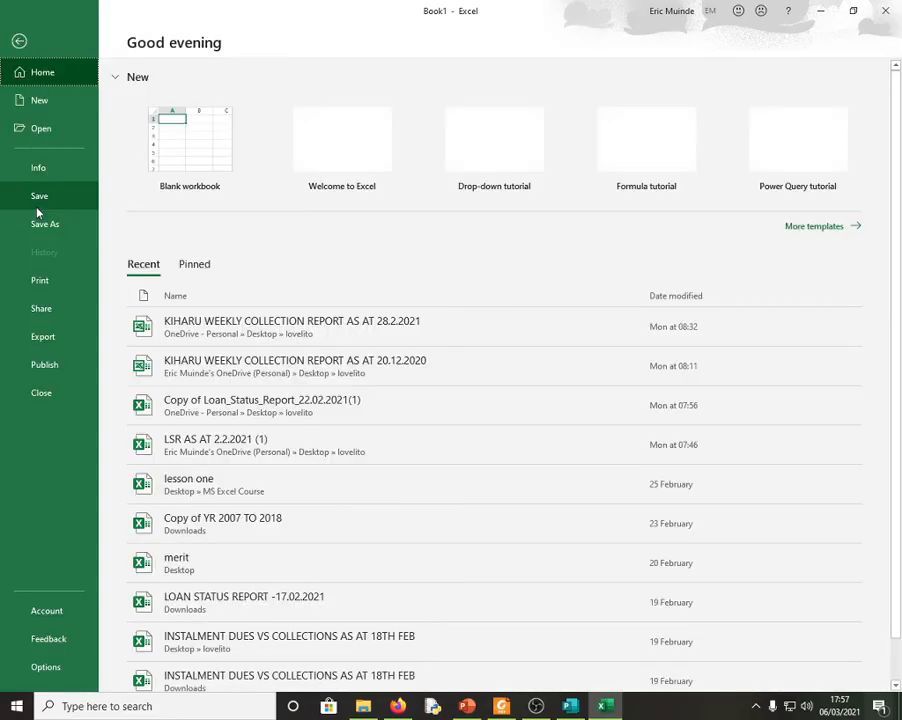
pyautogui.click(42, 223)
pyautogui.click(448, 344)
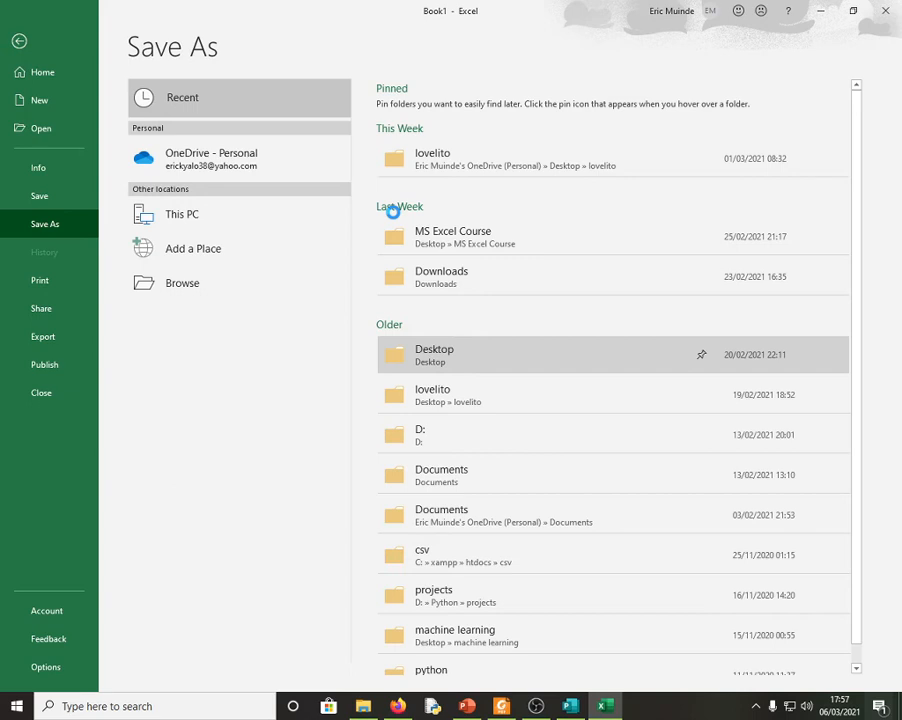
pyautogui.click(405, 147)
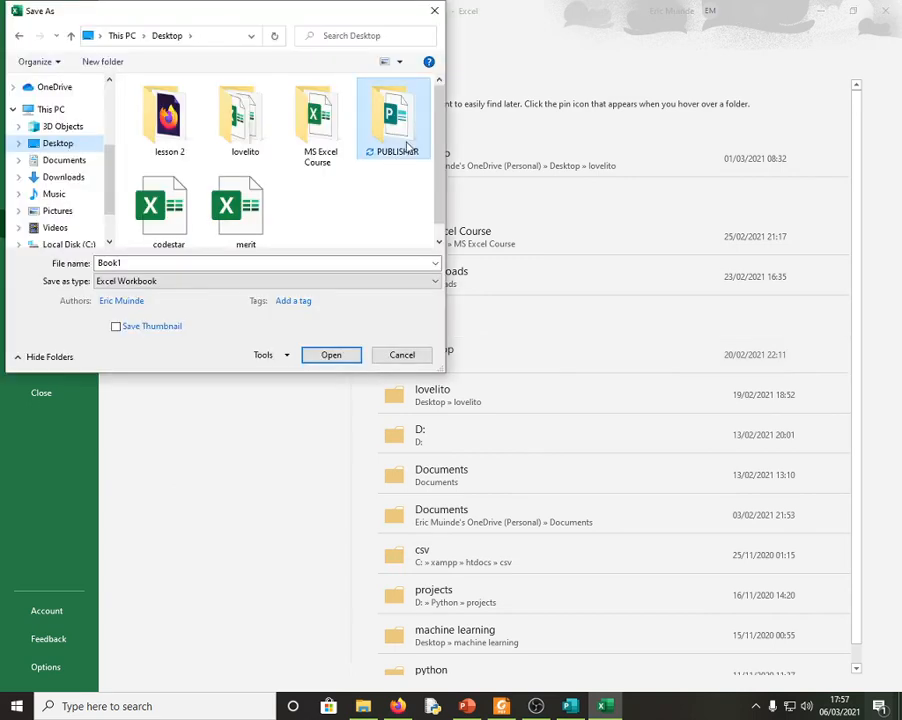
pyautogui.doubleClick(405, 147)
pyautogui.write('pl')
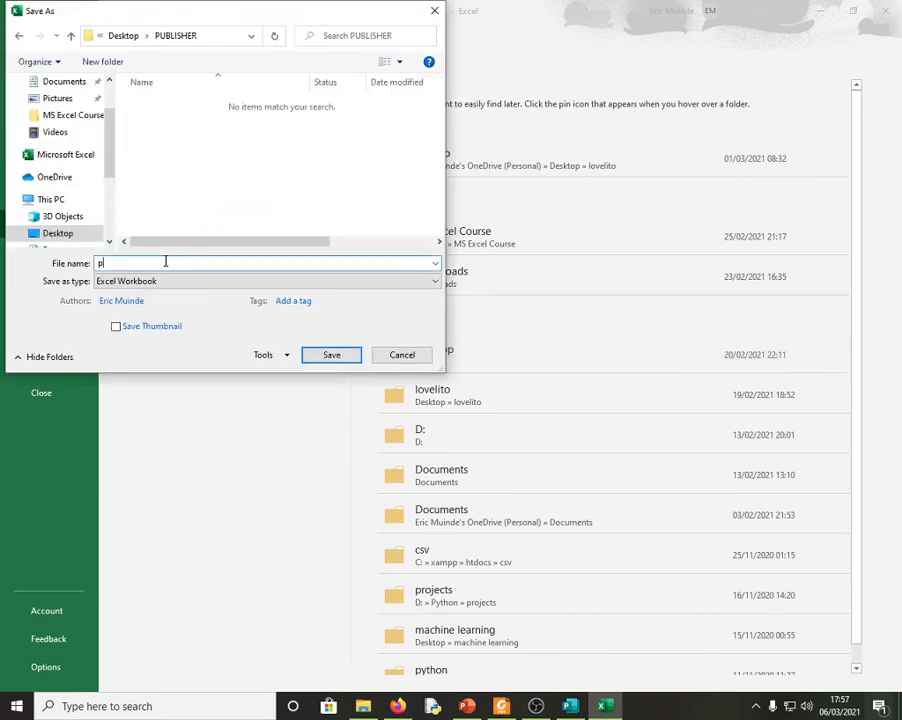
pyautogui.write('ayers')
pyautogui.click(333, 357)
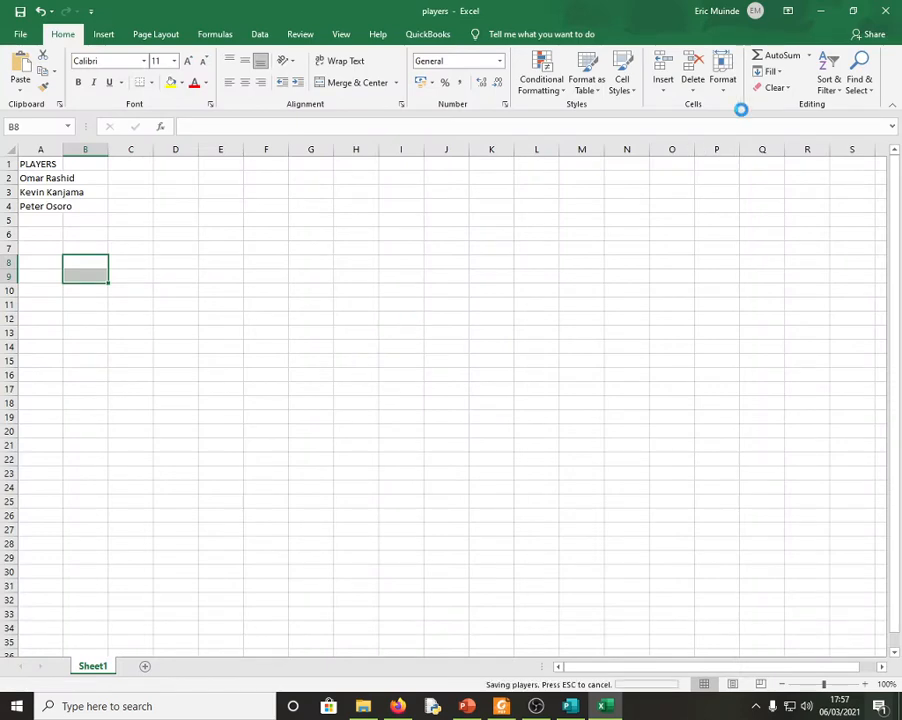
pyautogui.click(885, 11)
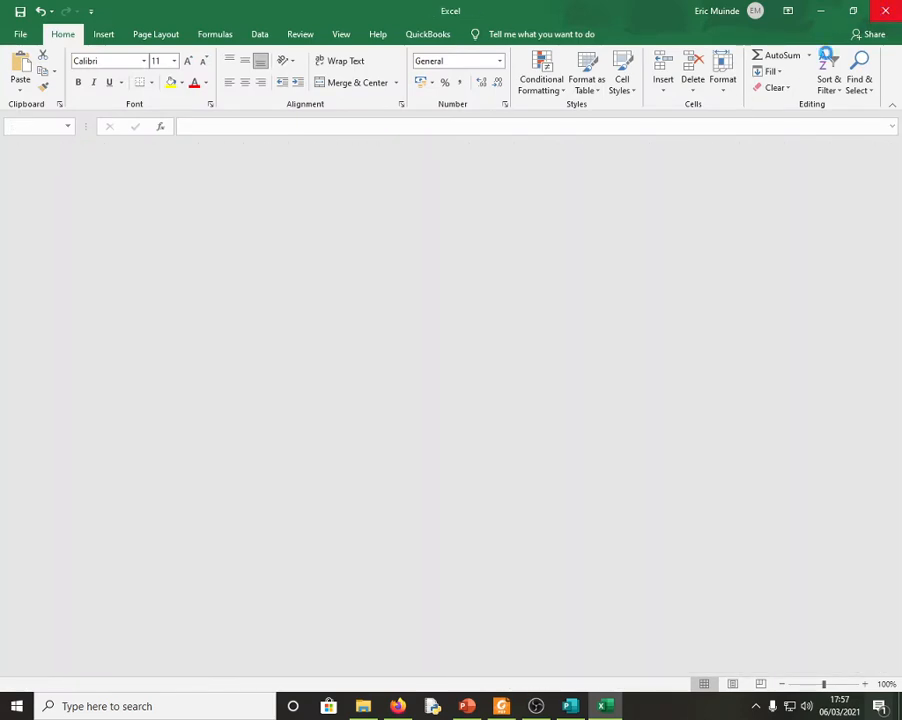
# - Close Excel and, in Publisher, choose to select recipients from an existing list
pyautogui.click(885, 11)
pyautogui.tripleClick(412, 371)
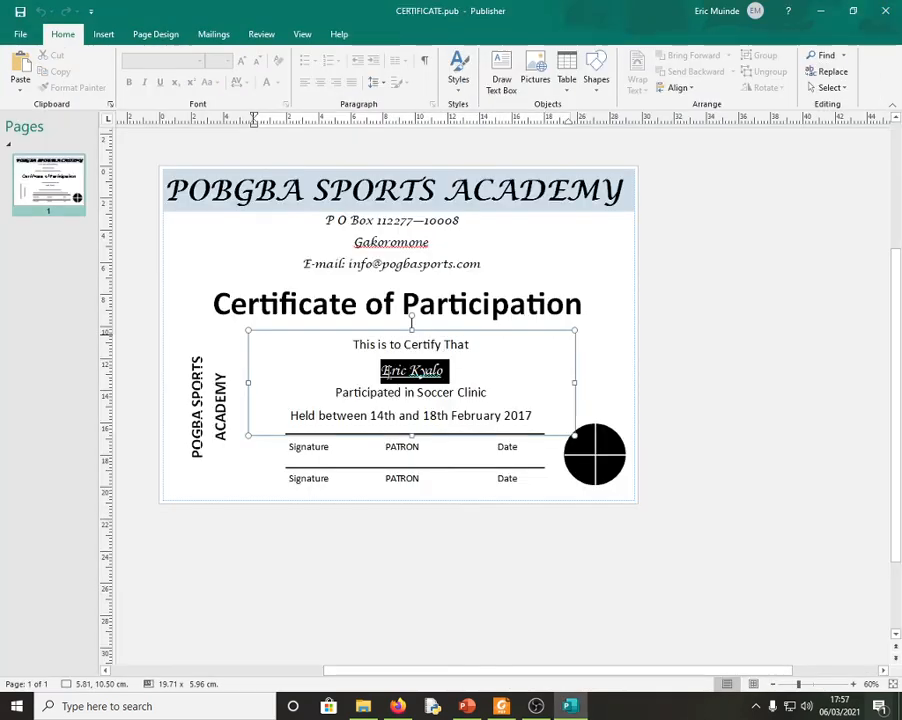
pyautogui.click(684, 372)
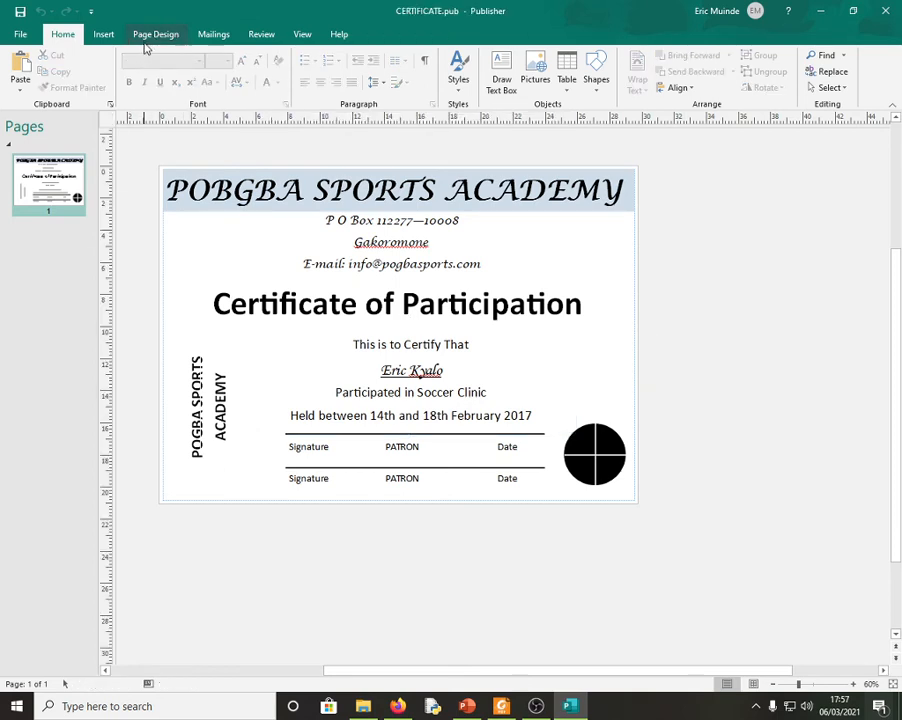
pyautogui.click(212, 36)
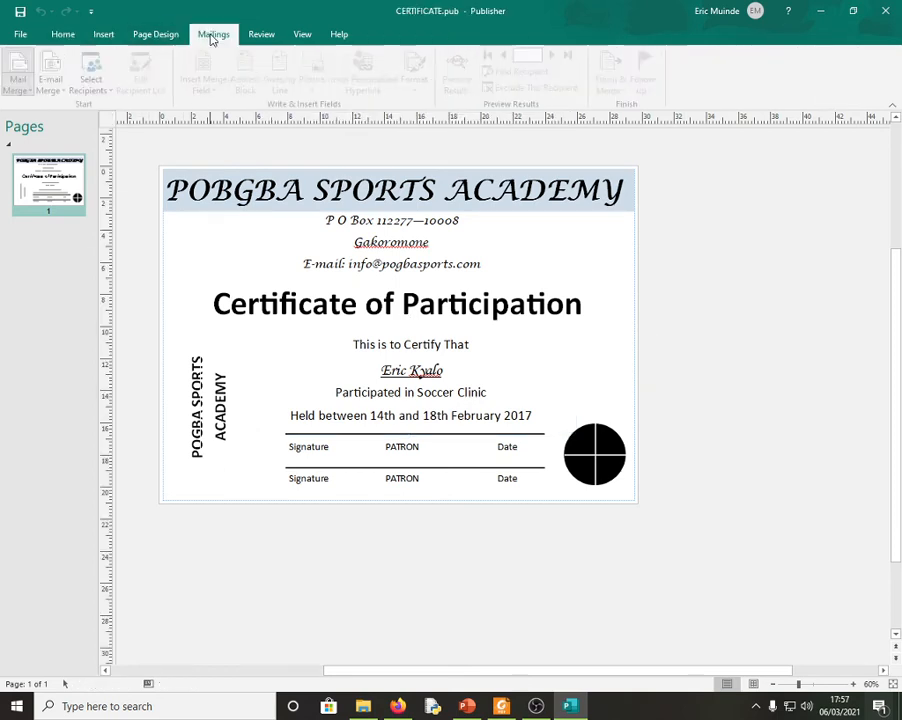
pyautogui.click(95, 86)
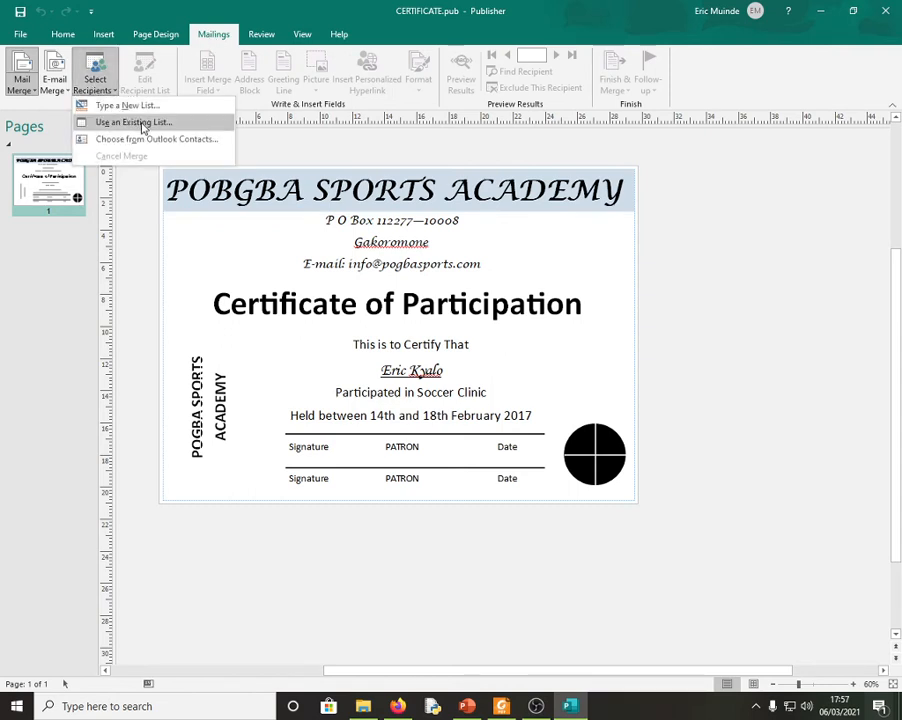
pyautogui.click(128, 121)
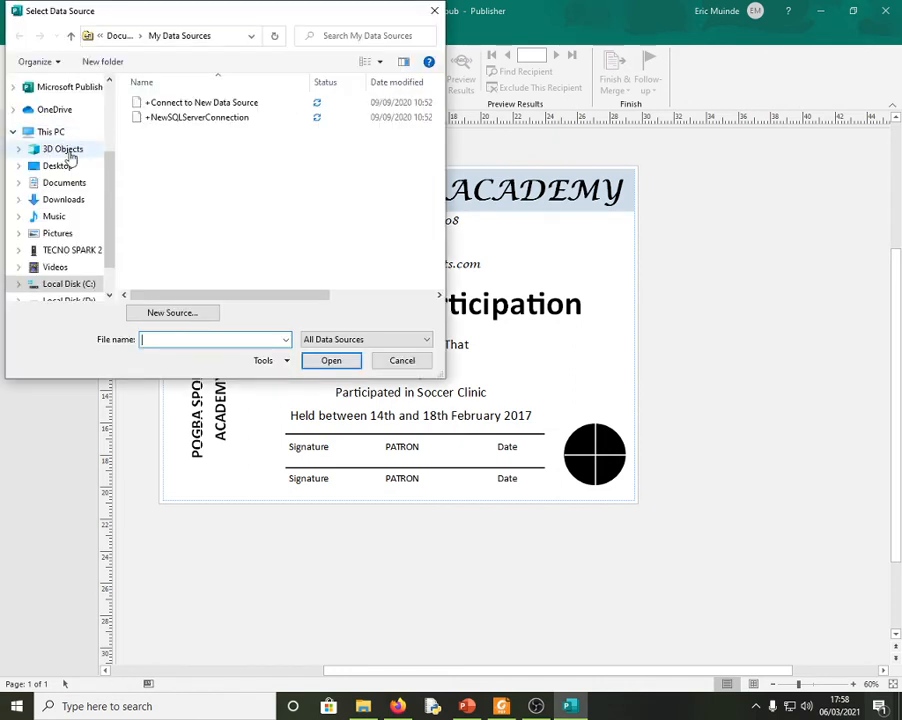
# - Use players.xlsx from the PUBLISHER folder, table Sheet1$, with all three players included
pyautogui.click(62, 165)
pyautogui.doubleClick(165, 146)
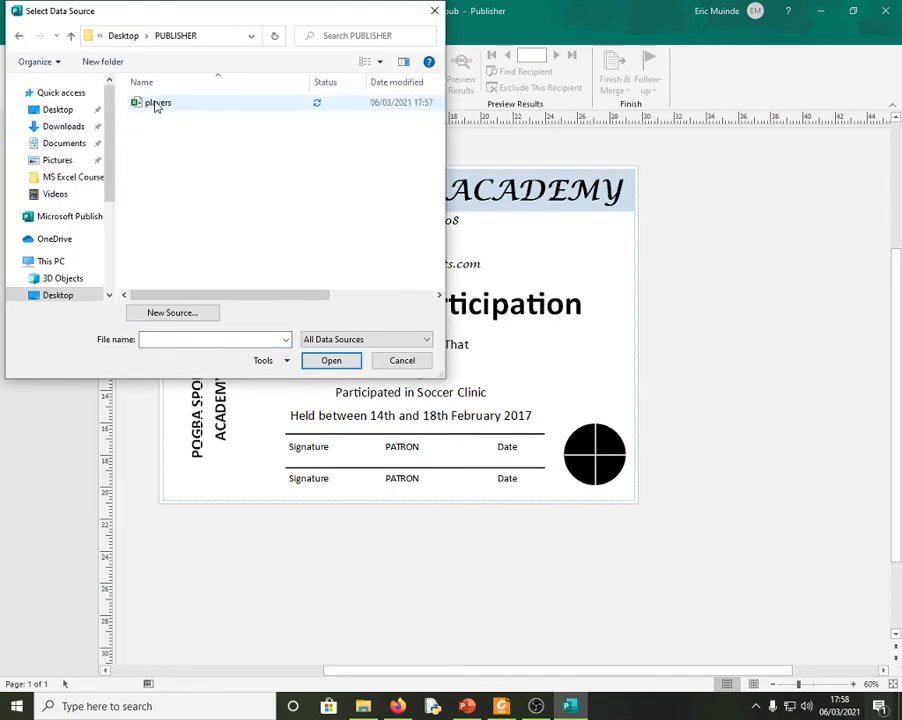
pyautogui.click(157, 104)
pyautogui.click(331, 360)
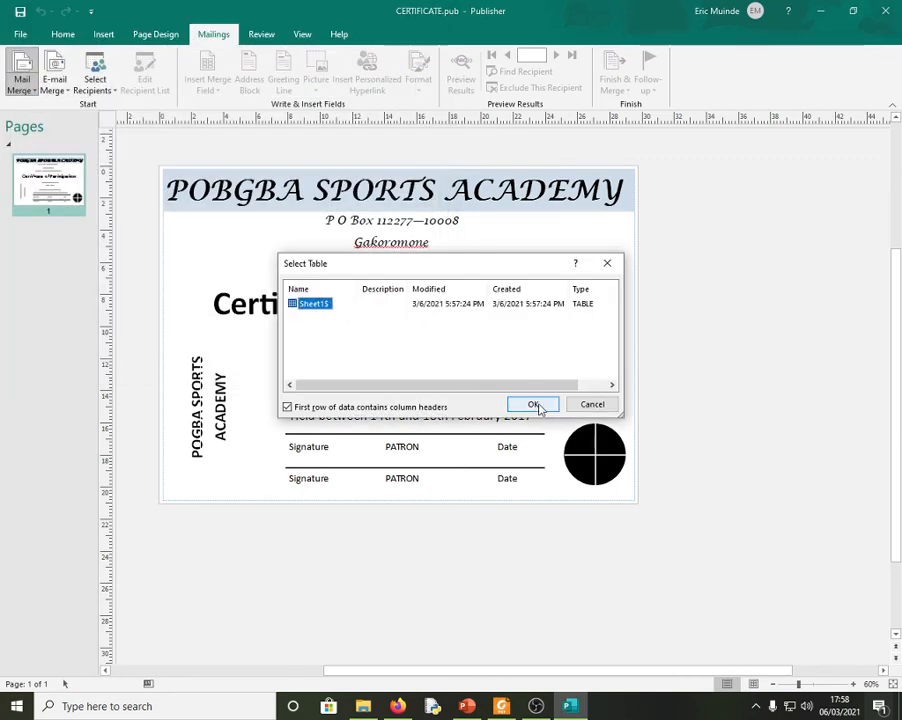
pyautogui.click(537, 406)
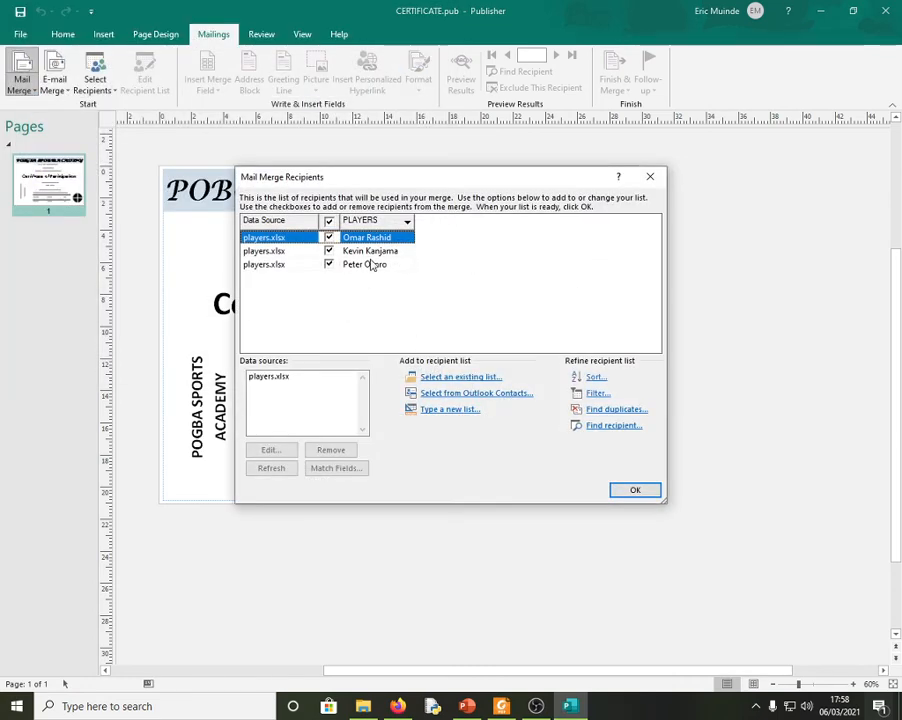
pyautogui.click(329, 221)
pyautogui.click(329, 221)
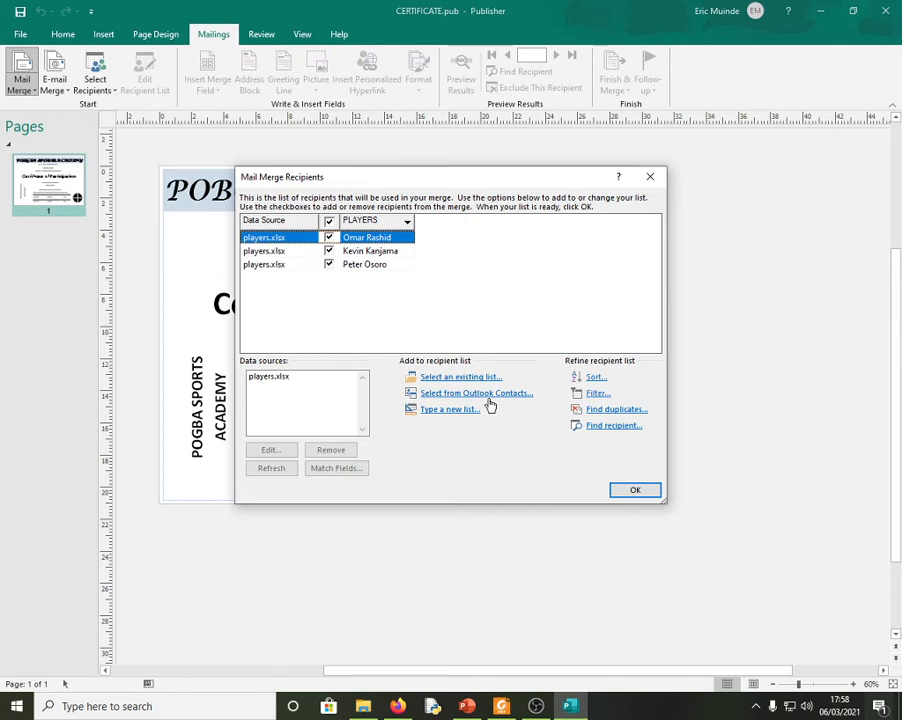
pyautogui.click(634, 491)
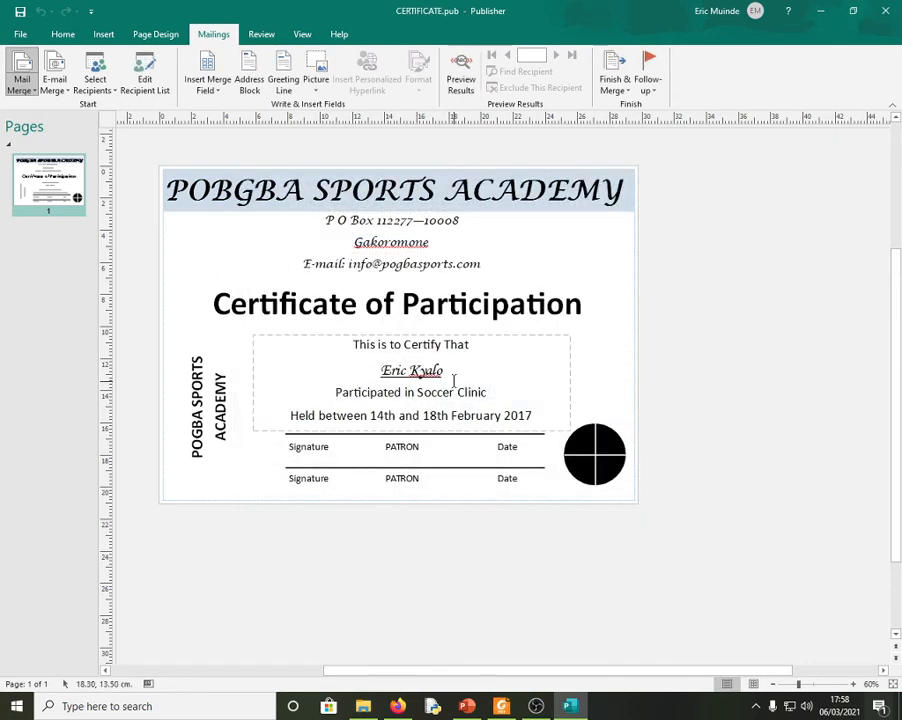
# - Swap the sample name for the «PLAYERS» field, keeping later text on its own line, and bold it
pyautogui.moveTo(446, 371); pyautogui.dragTo(381, 371)
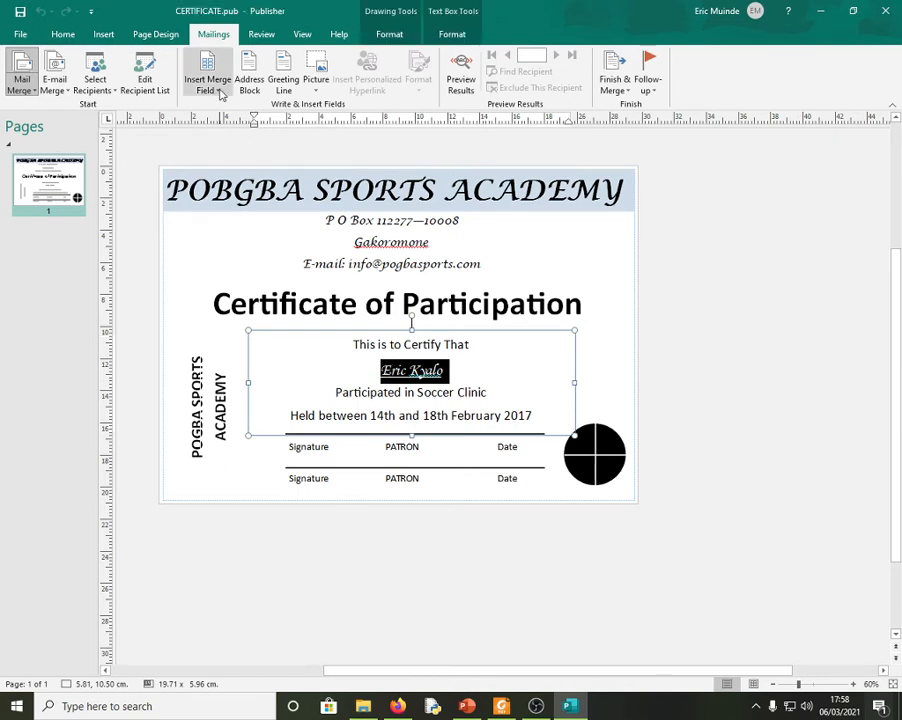
pyautogui.click(222, 94)
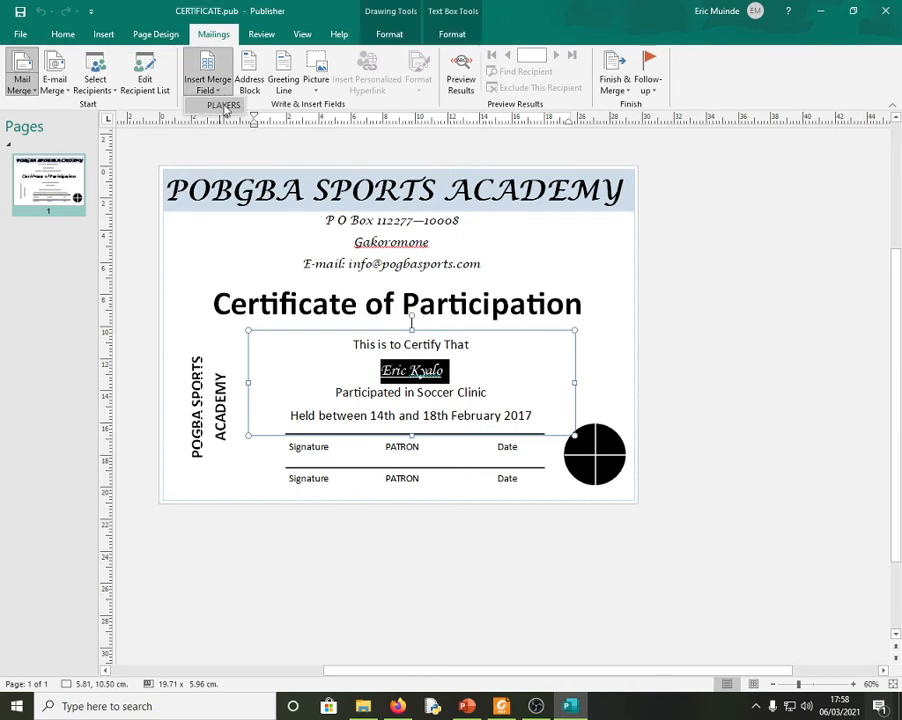
pyautogui.click(224, 106)
pyautogui.press('Return')
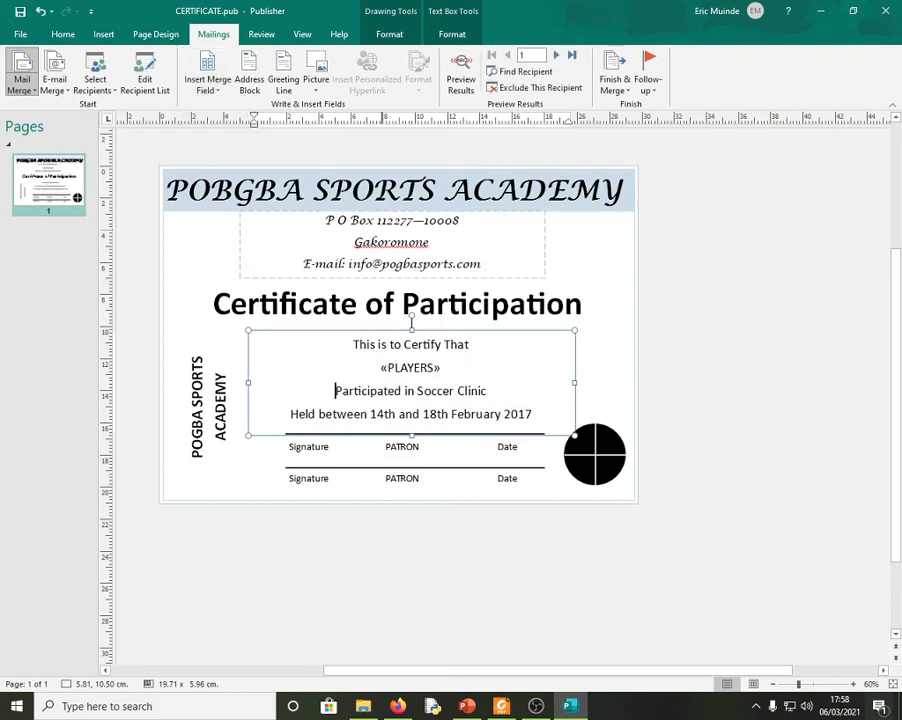
pyautogui.doubleClick(439, 368)
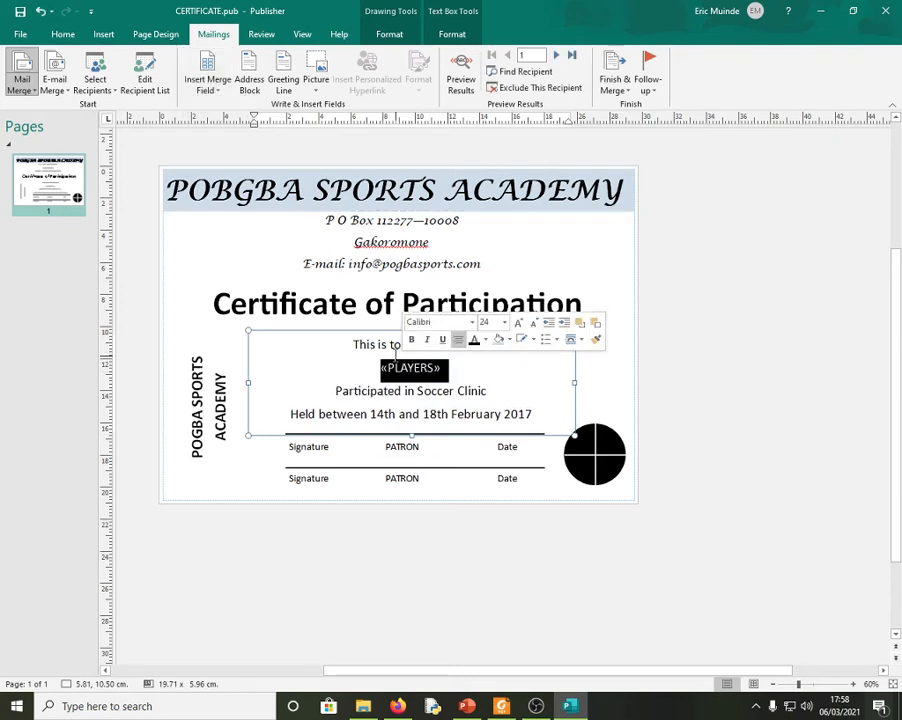
pyautogui.click(63, 34)
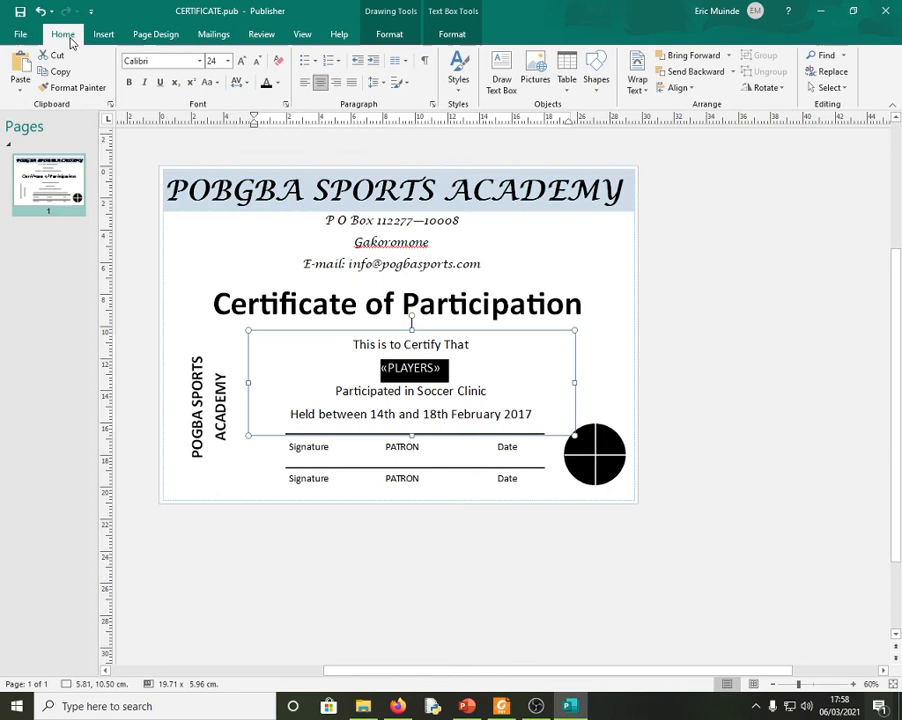
pyautogui.click(128, 82)
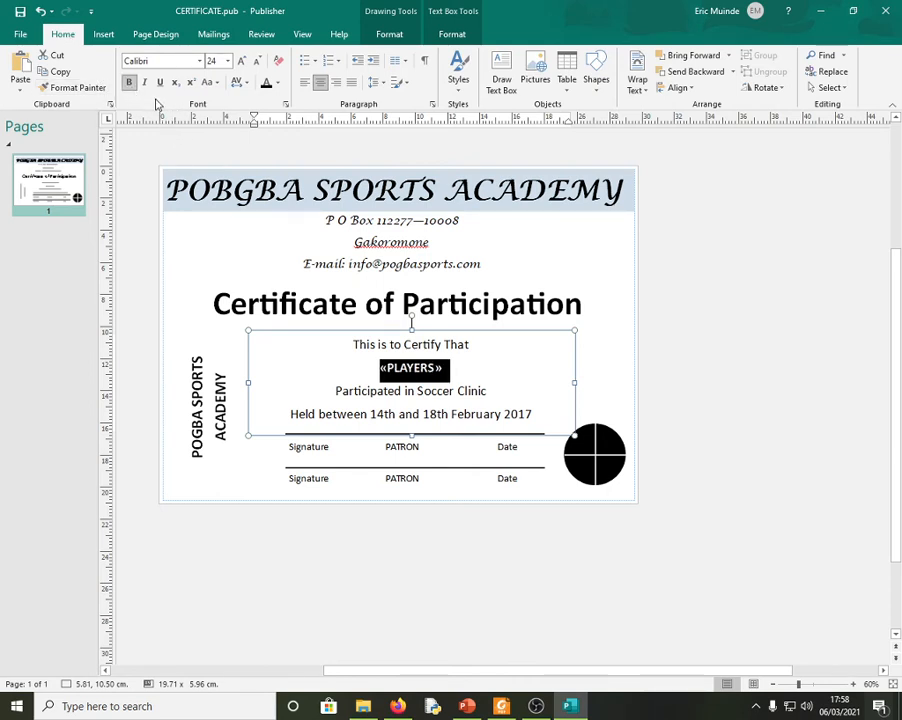